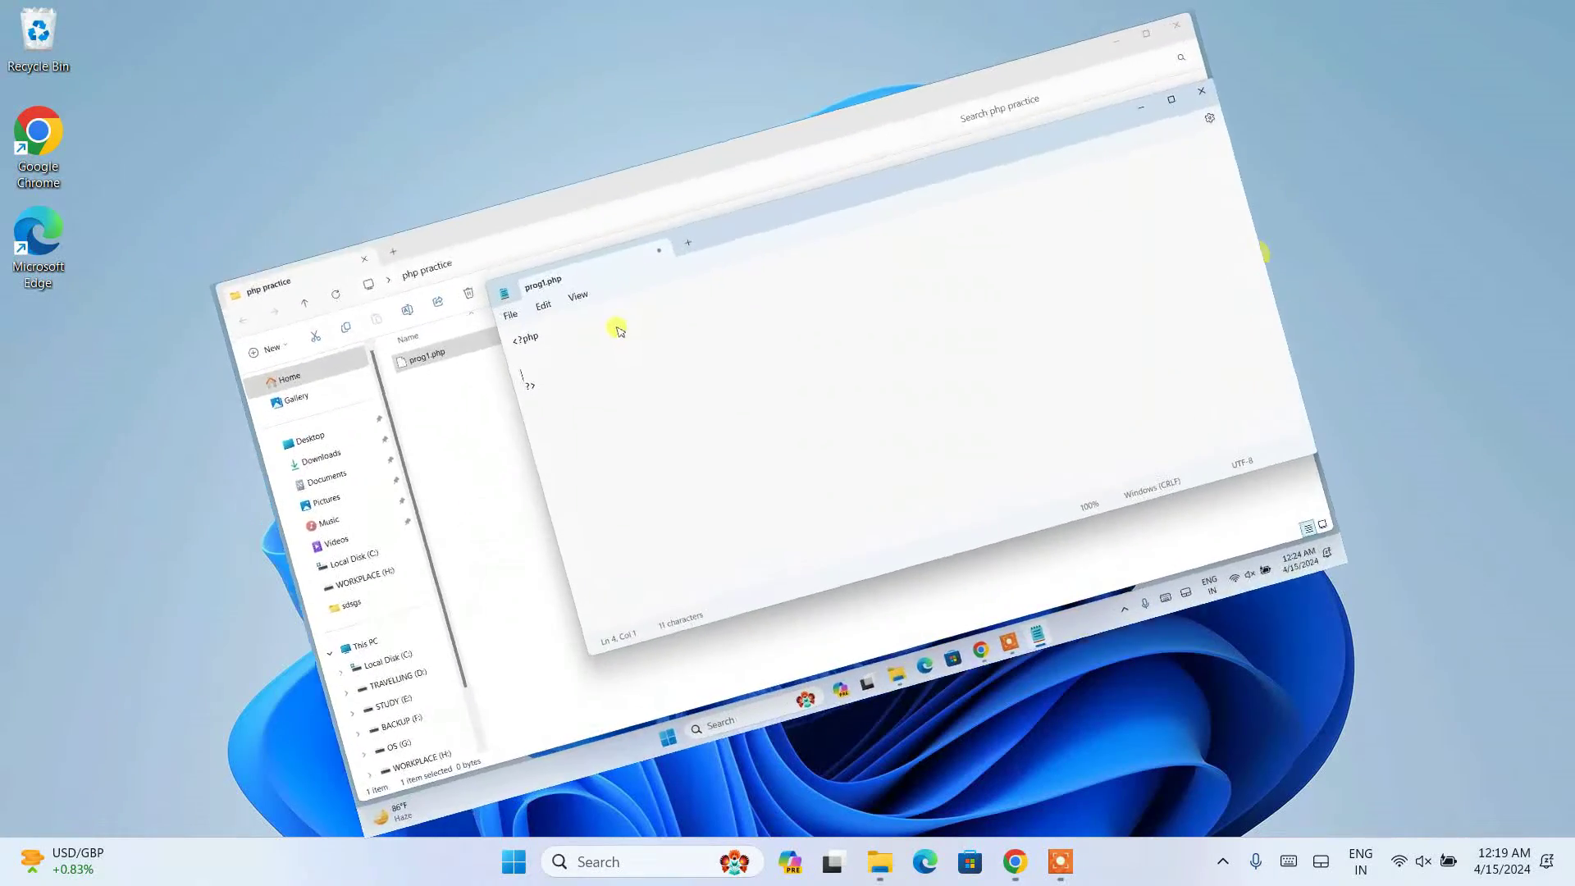
Write echo "Hello World"; inside the PHP tags of prog1.php and save it.
text(cho "")
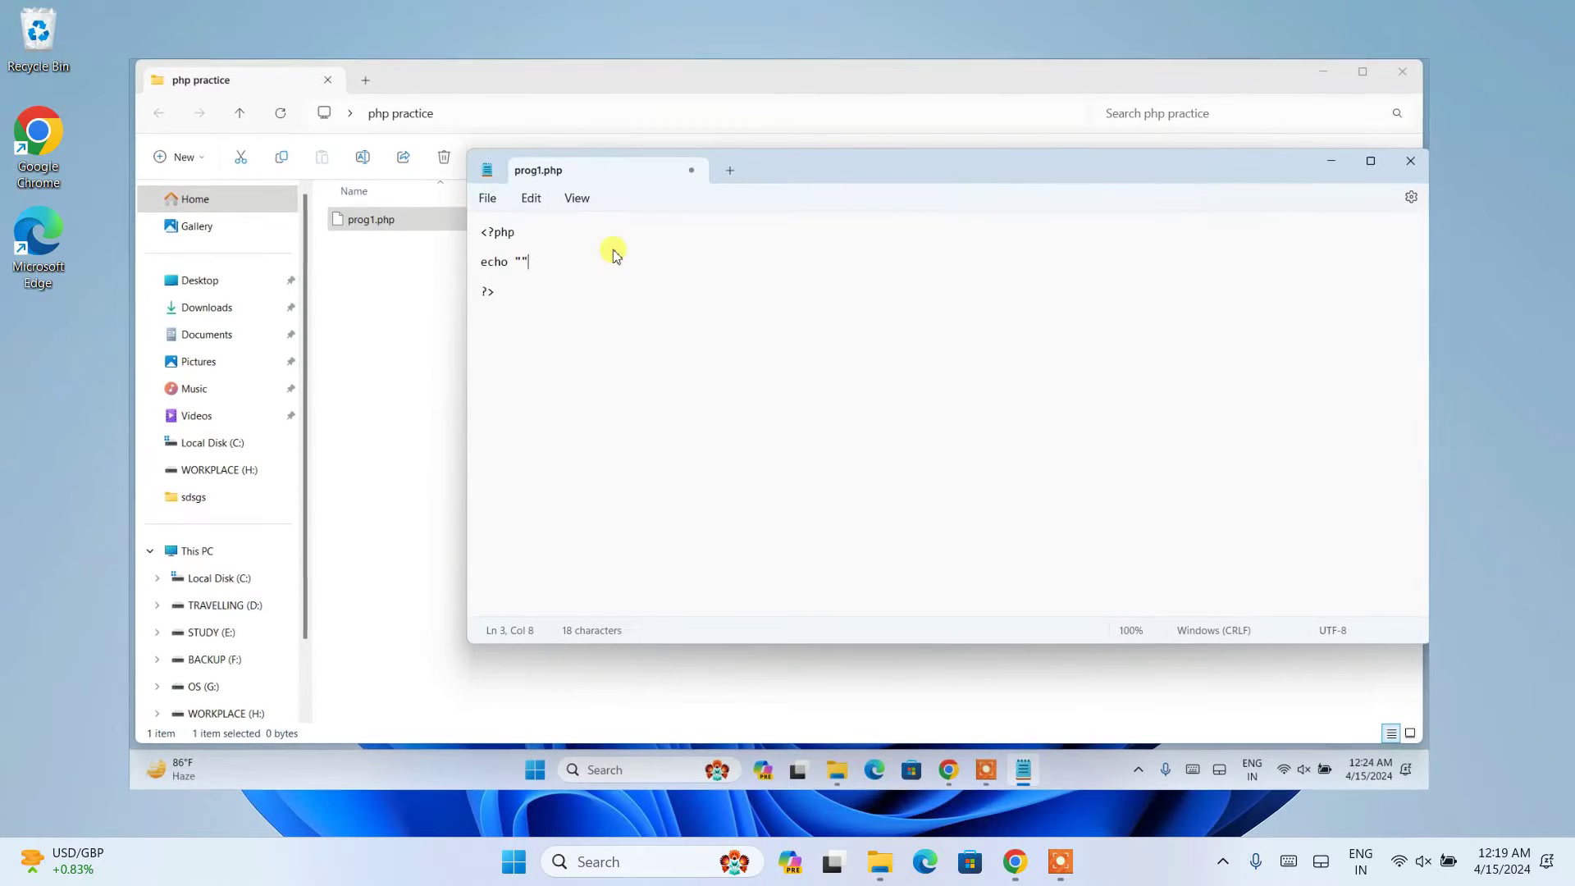
text(Hello )
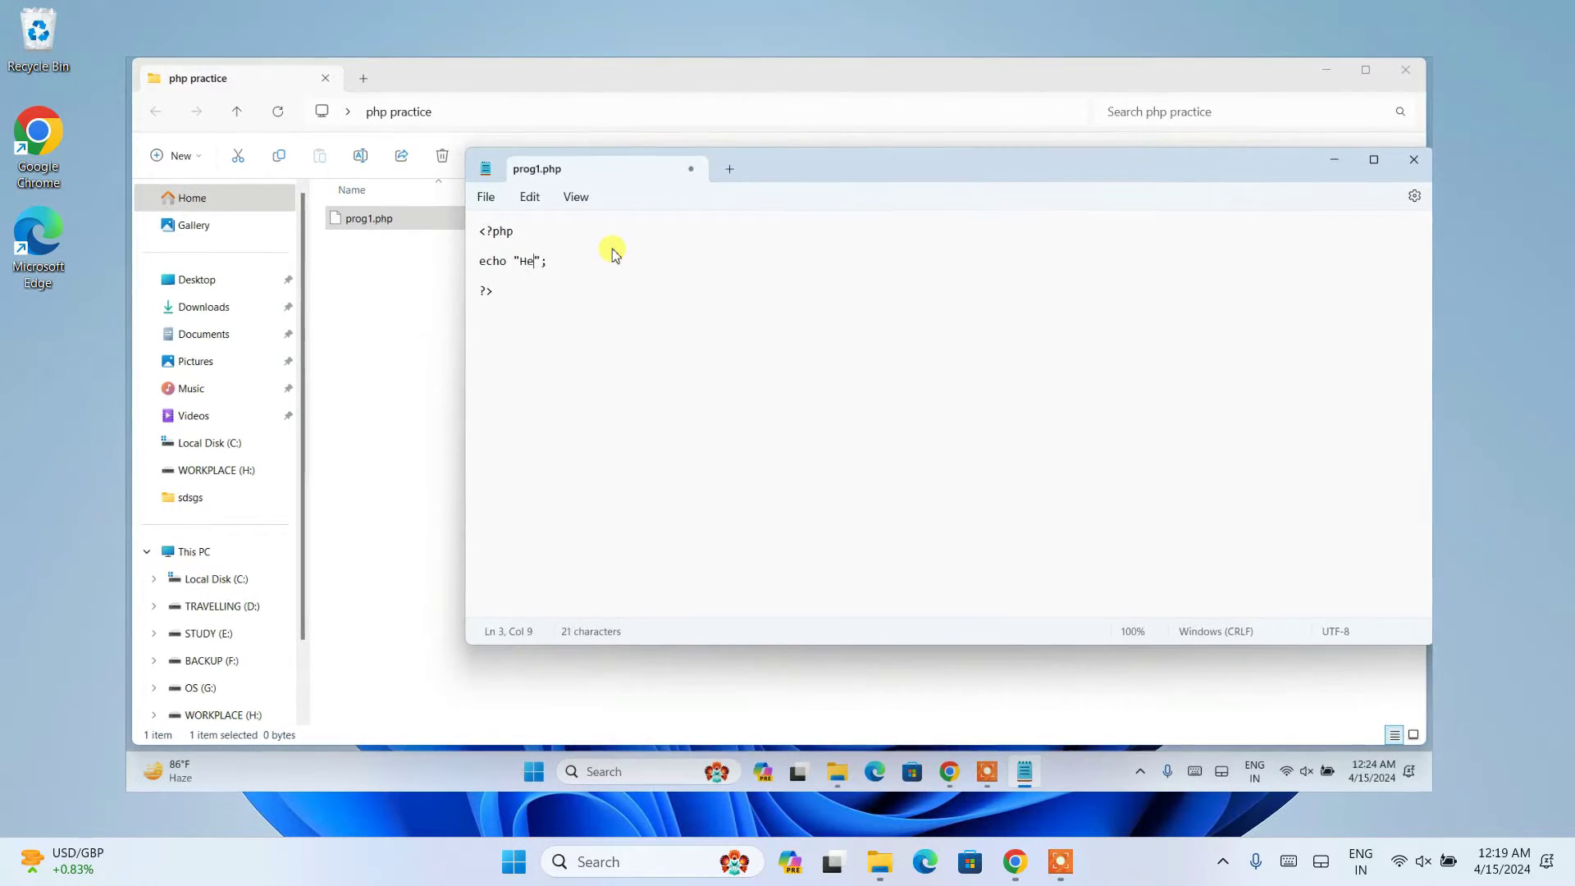
text(World)
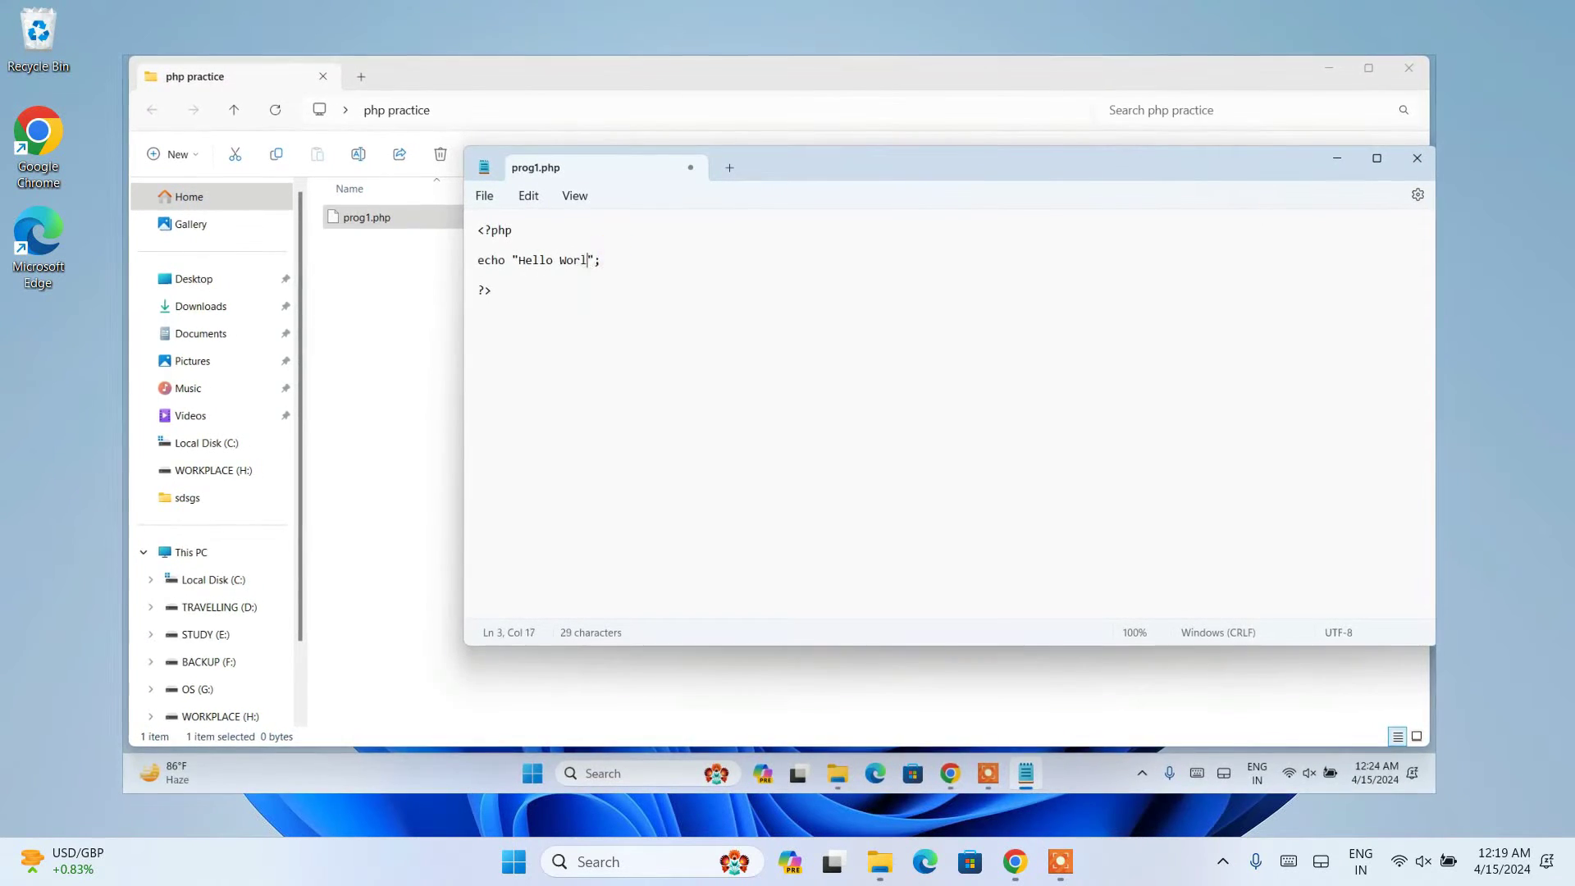
click(484, 197)
click(492, 310)
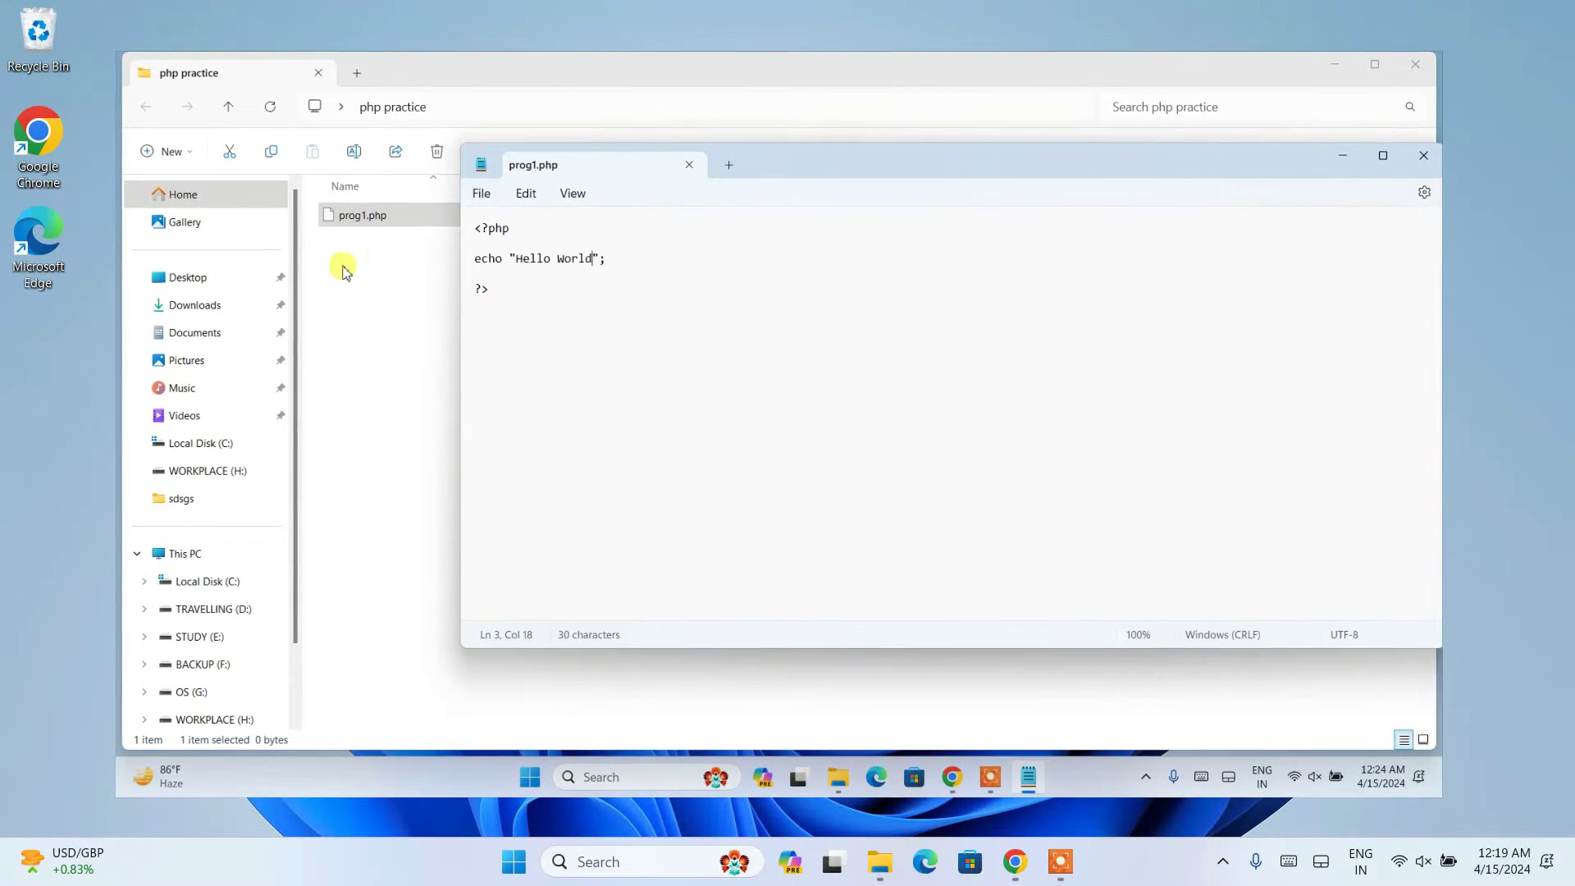
click(373, 271)
click(499, 103)
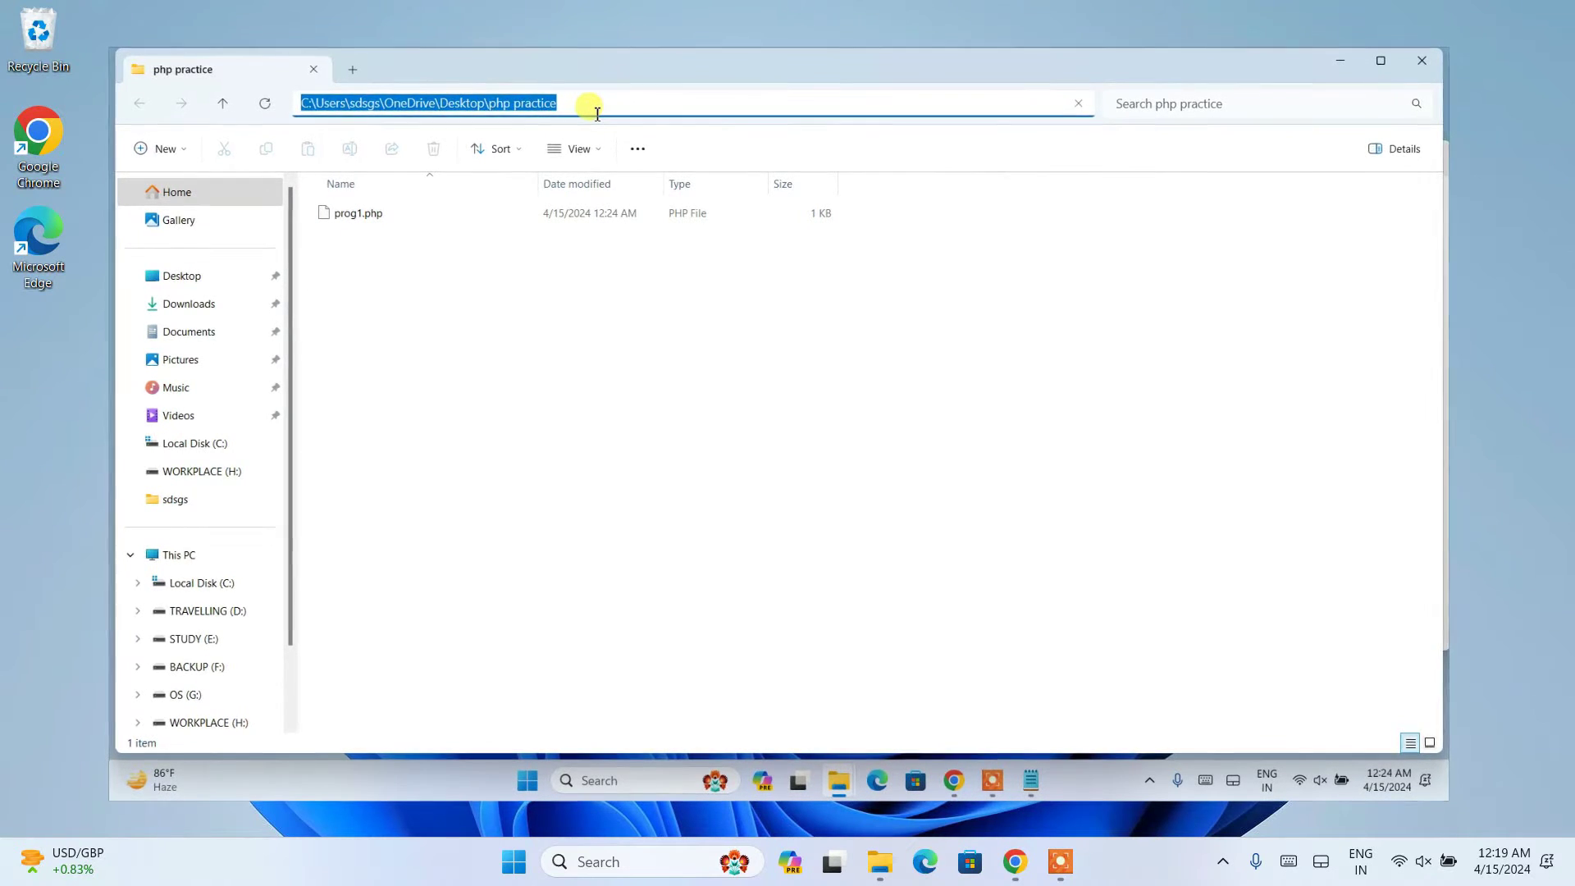
Launch Command Prompt in the php practice folder by entering cmd in the address bar.
text(cmd)
key(Return)
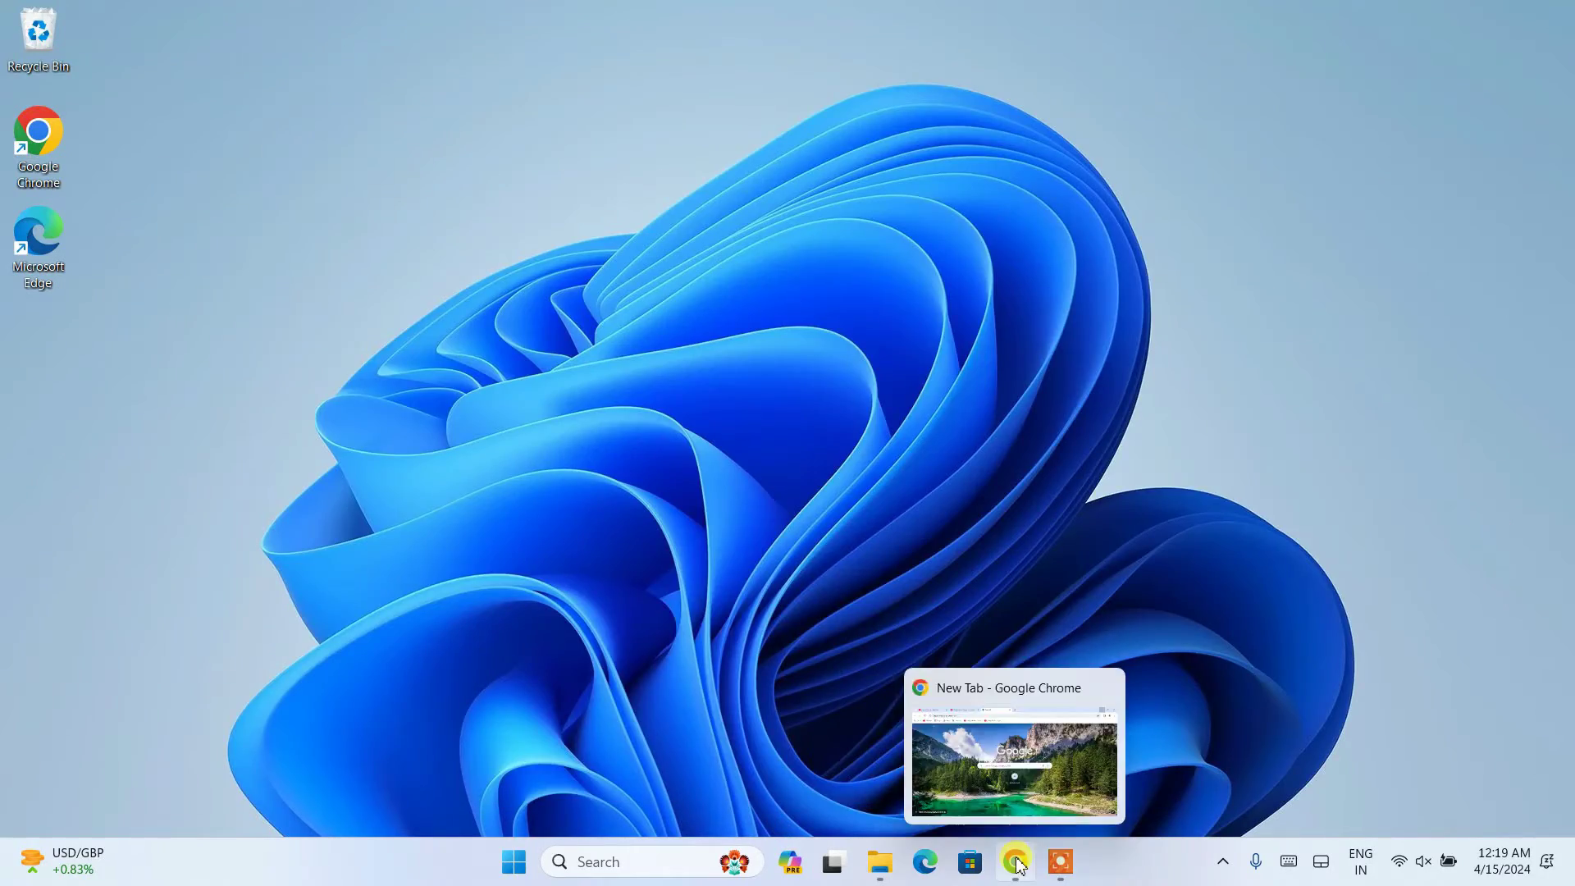
Search Google for "php download" in Chrome.
click(1016, 861)
click(265, 52)
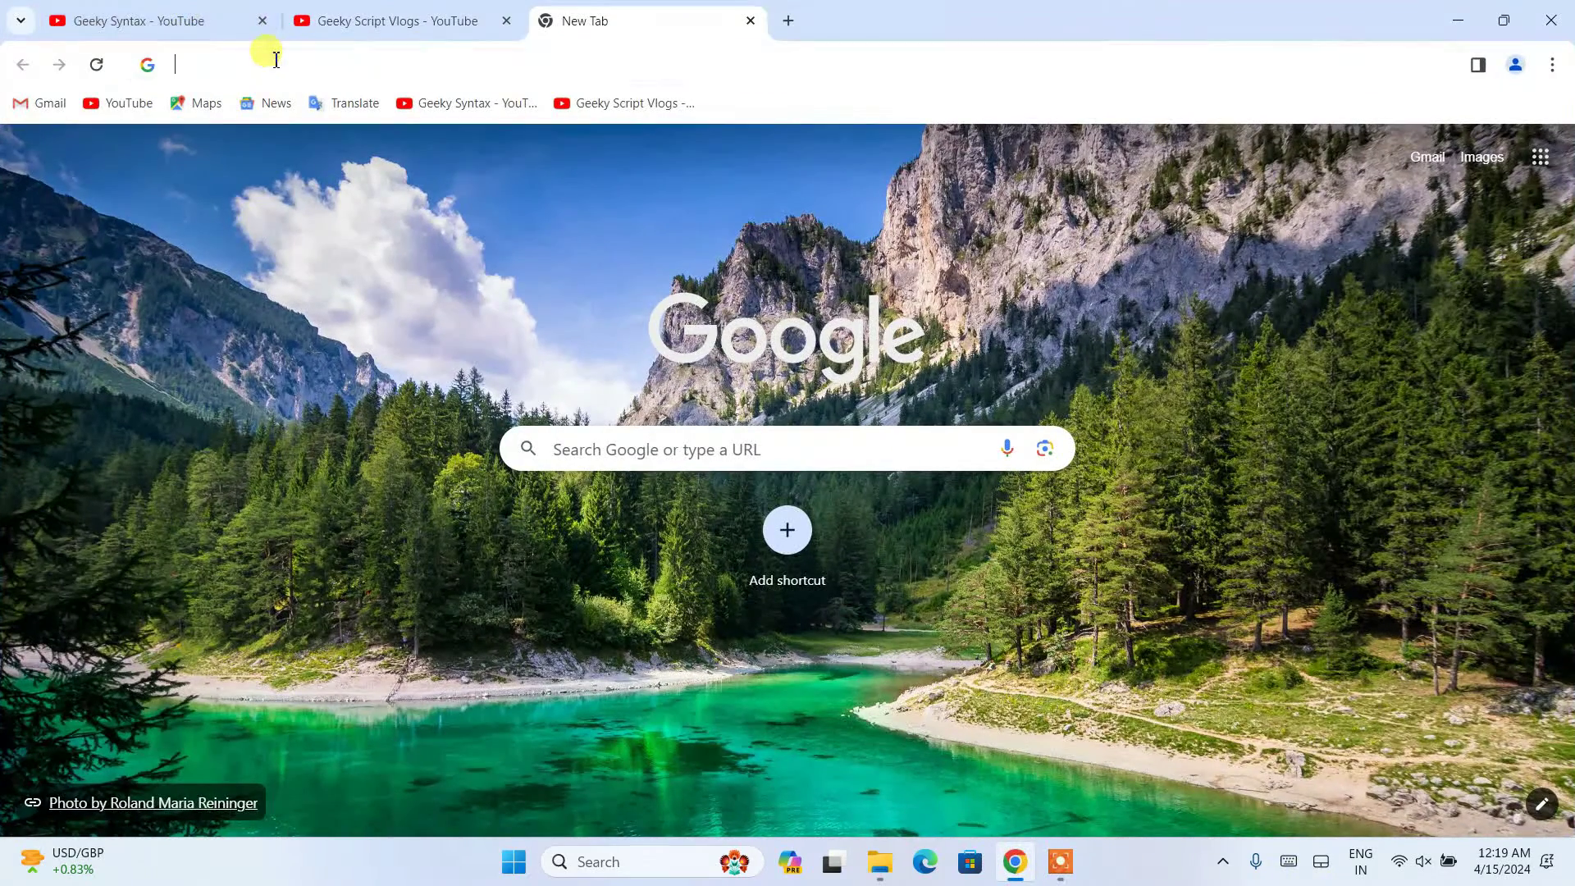
text(php )
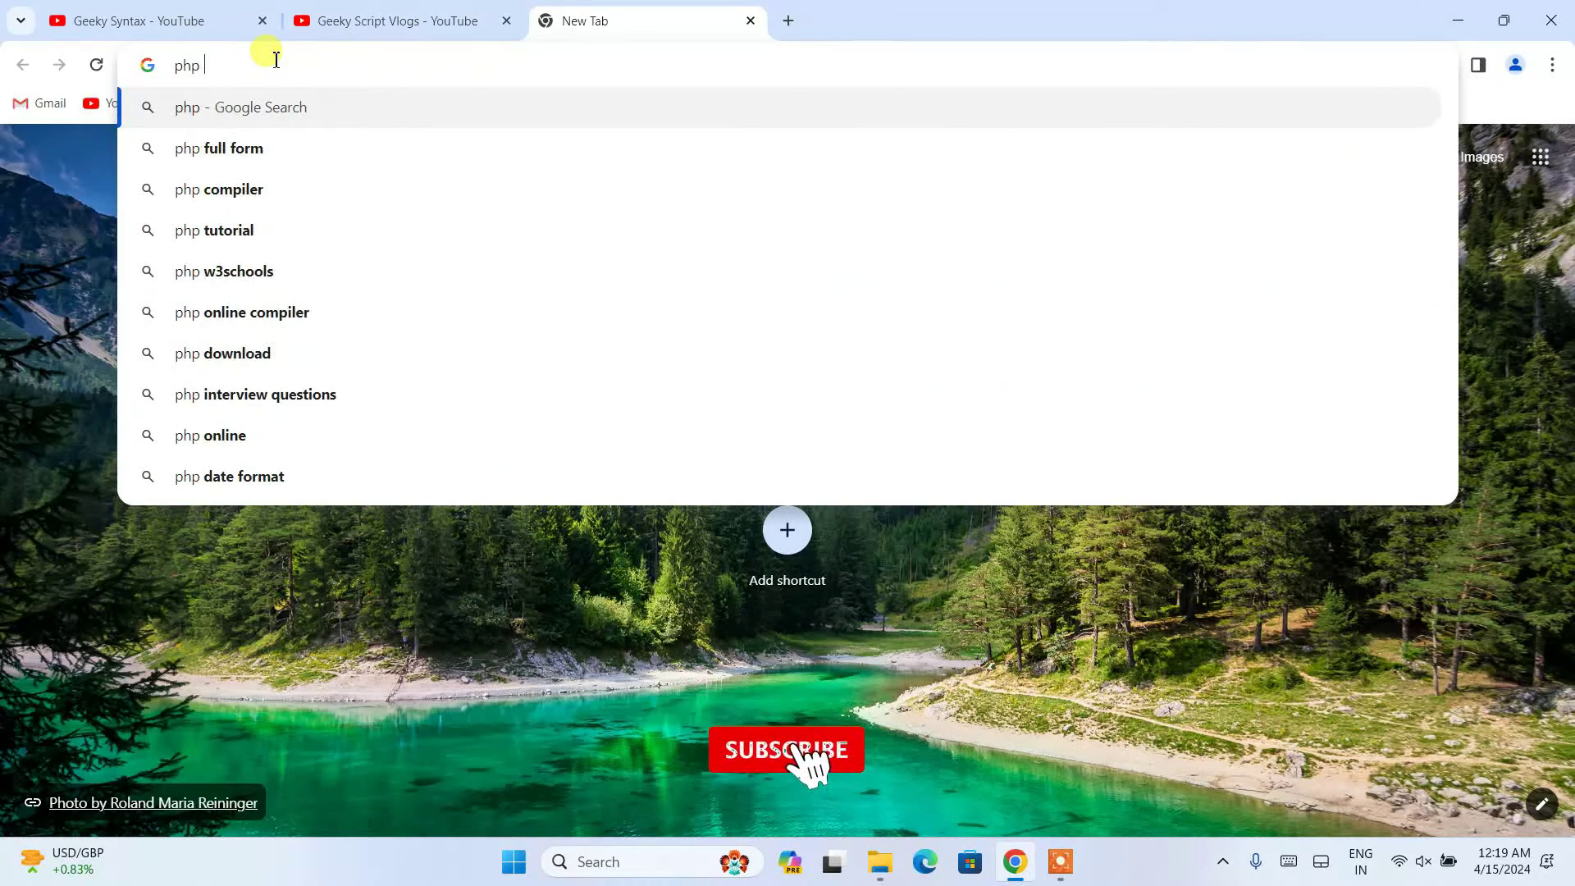
text(download)
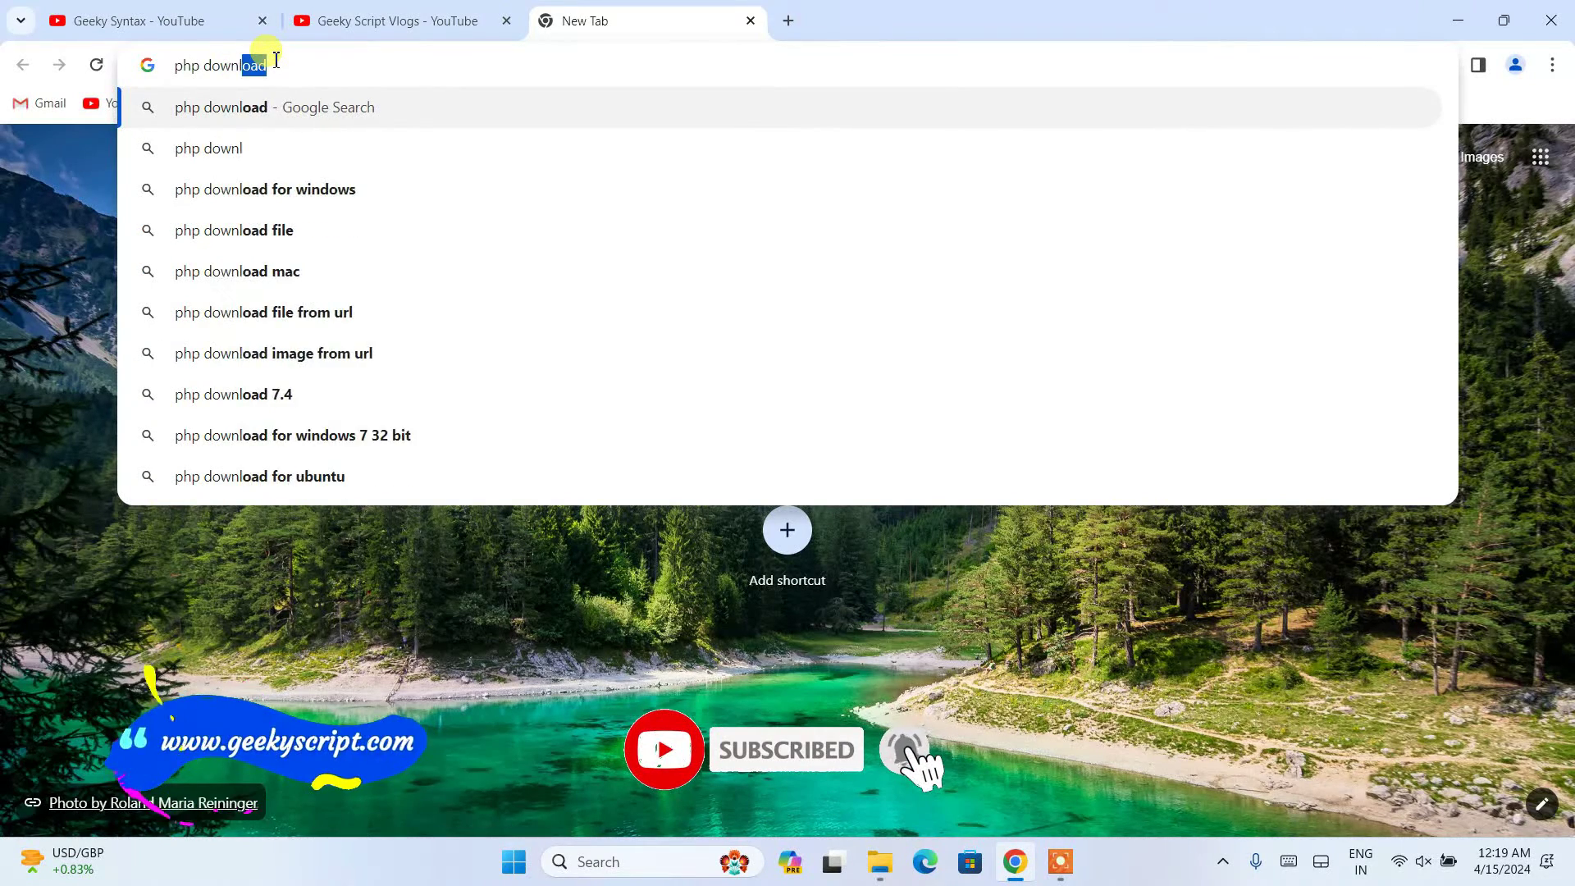
key(Return)
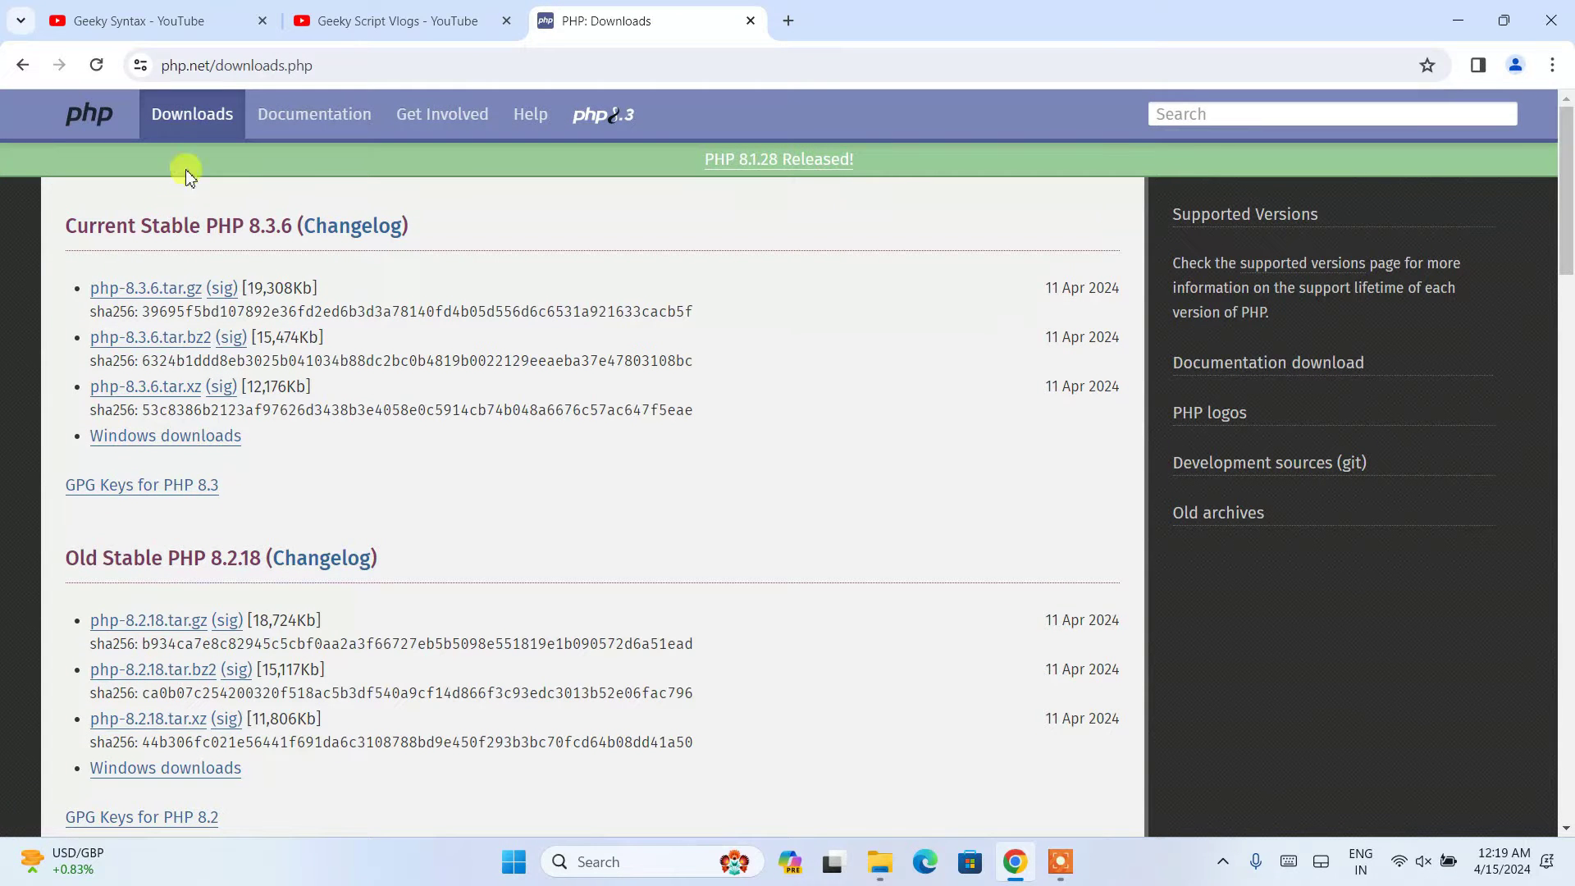
On php.net/downloads.php, follow the Windows downloads link under PHP 8.3.6.
click(361, 65)
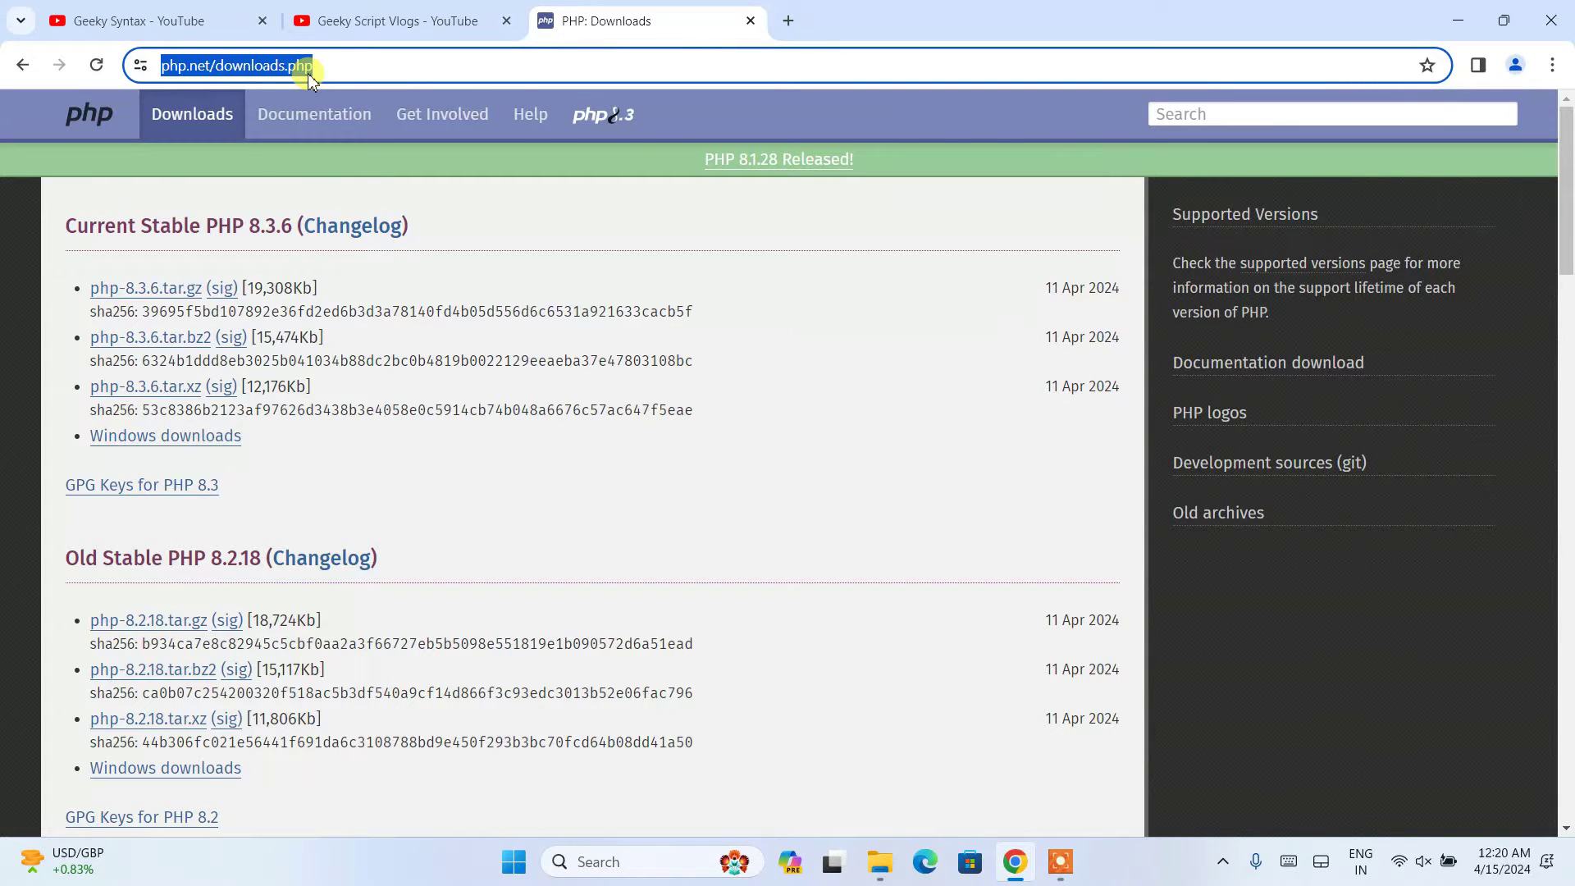
click(545, 218)
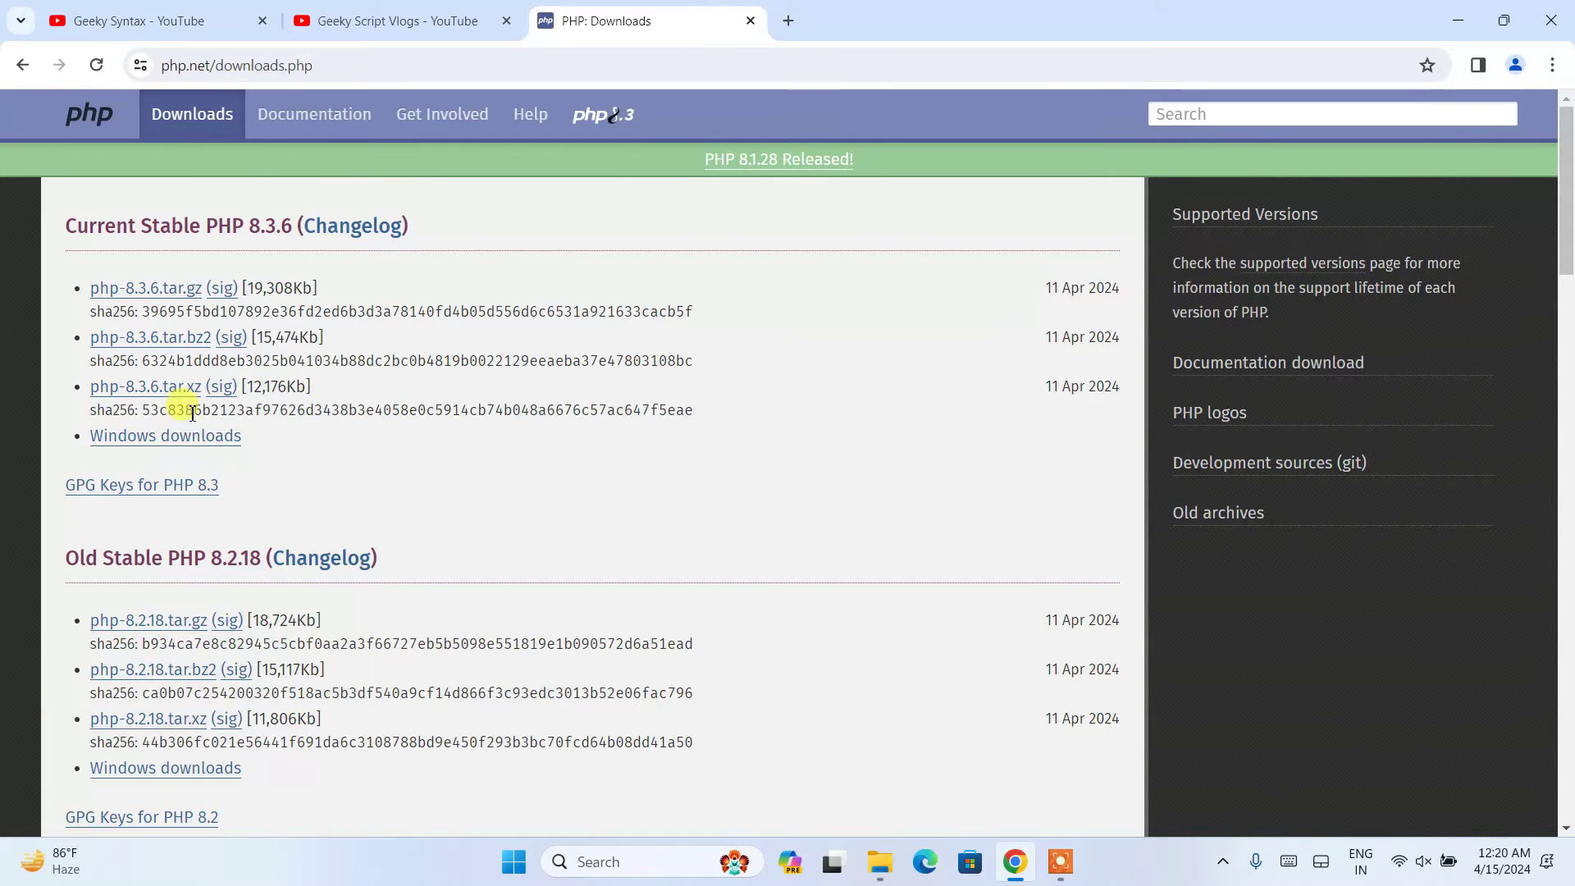
drag(82, 439, 264, 439)
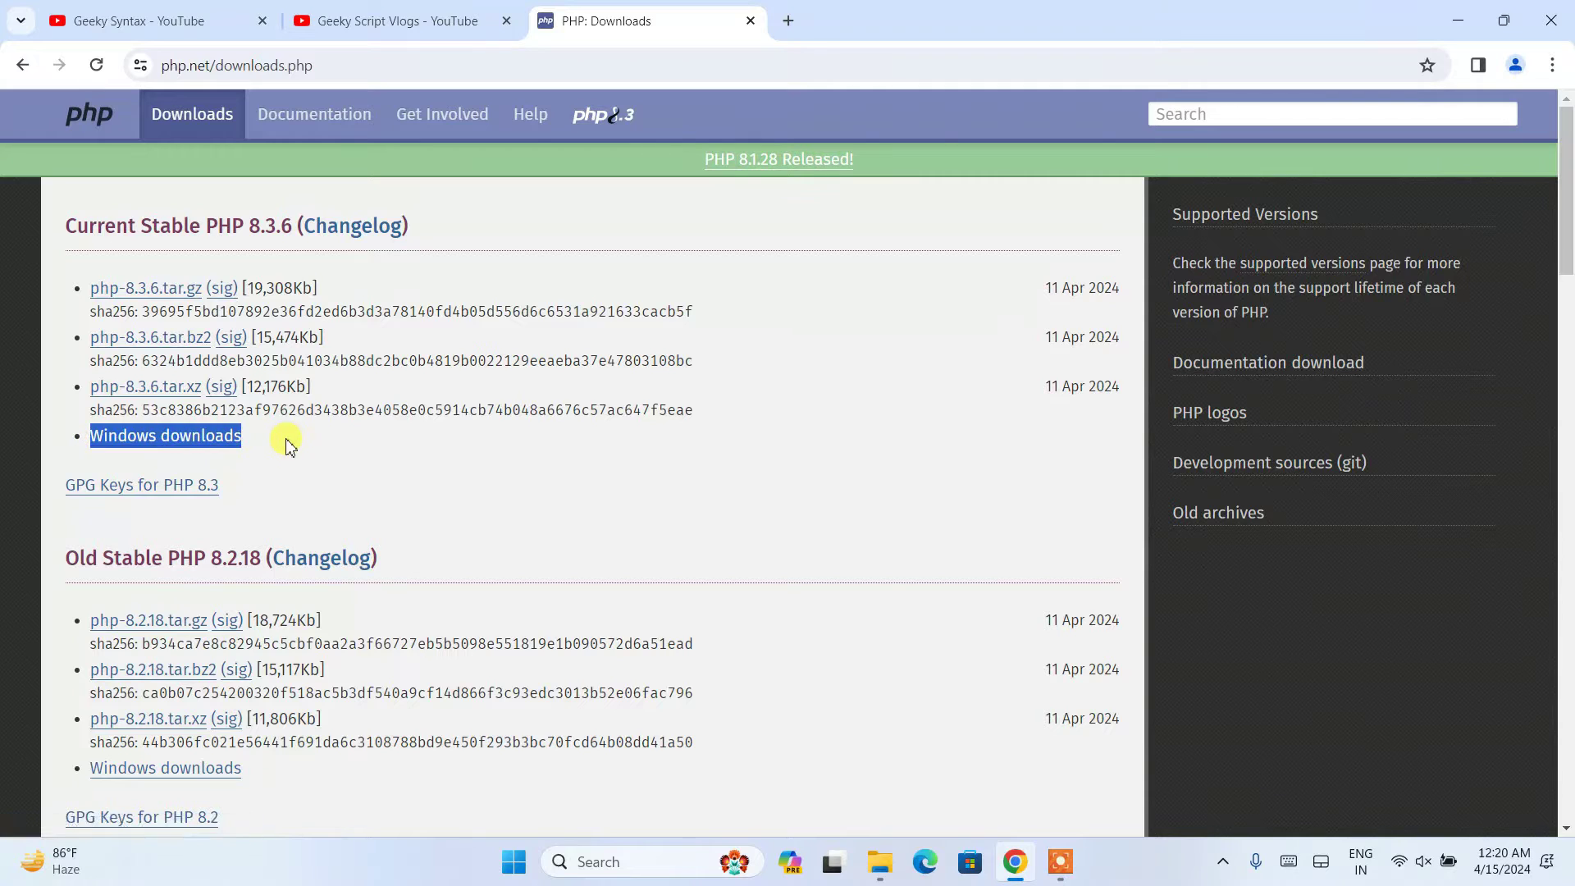
click(287, 445)
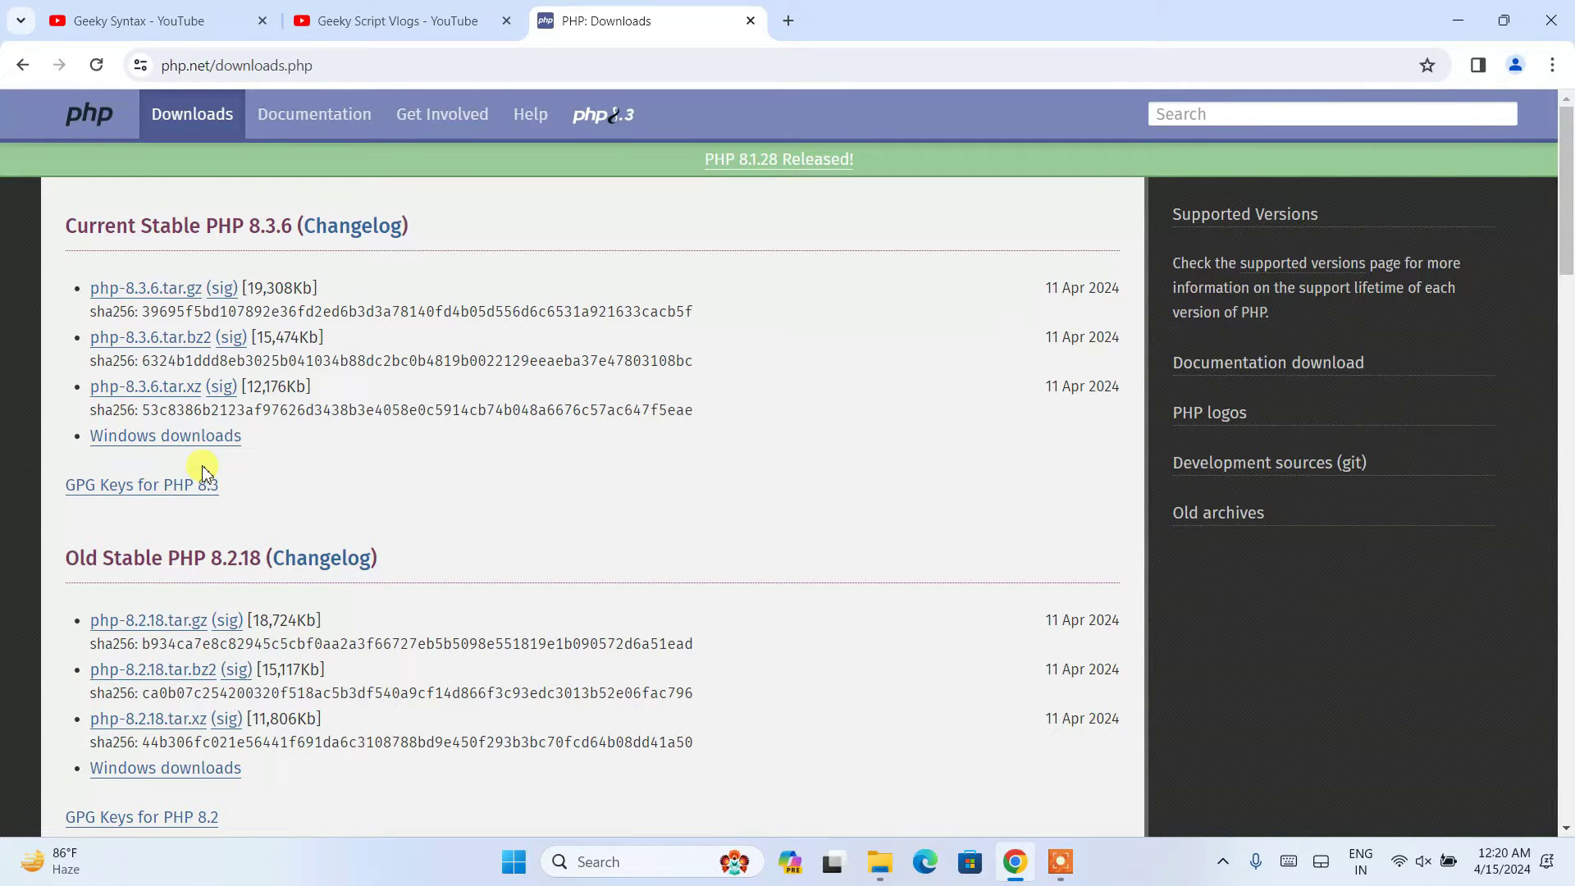
click(129, 448)
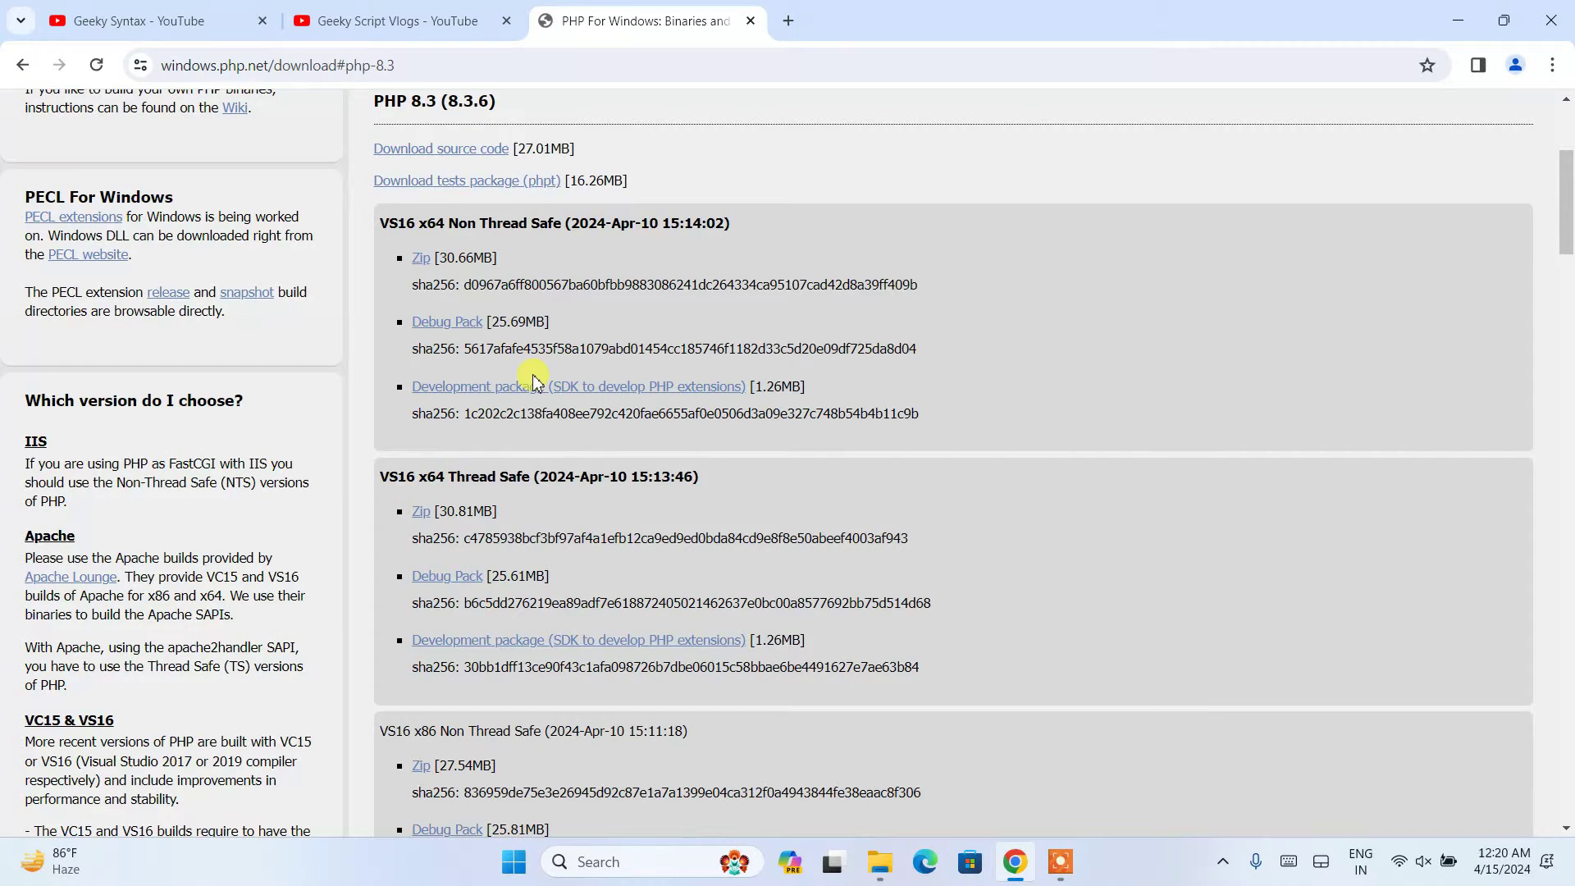
Highlight the PHP 8.3.6 version and the VS16 x64 Thread Safe build heading.
scroll(533, 381, up, 2)
drag(385, 310, 483, 309)
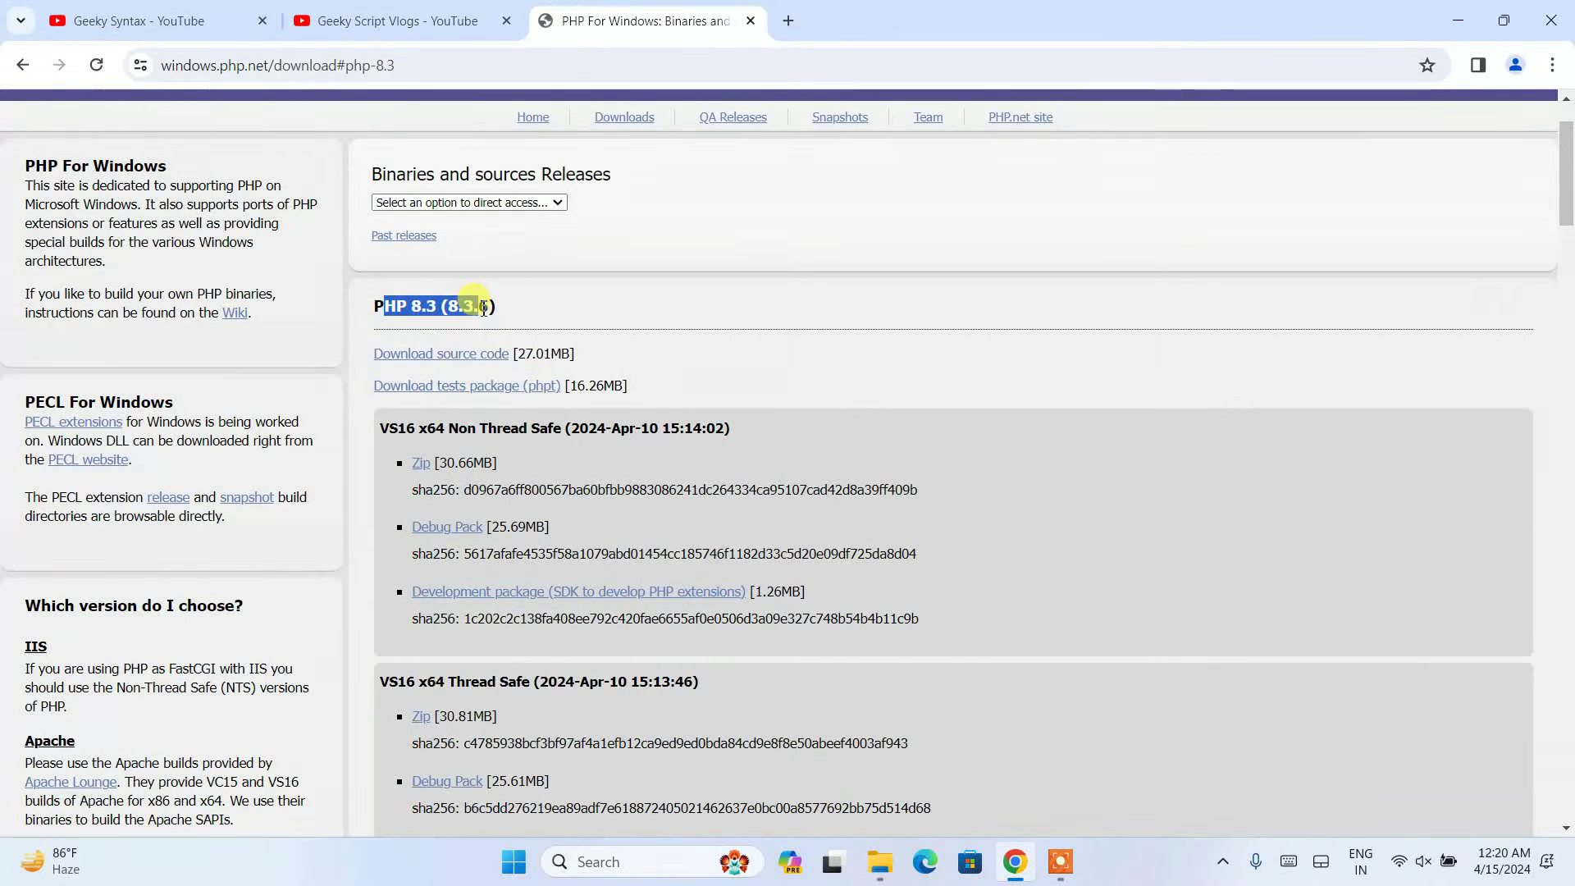
click(441, 304)
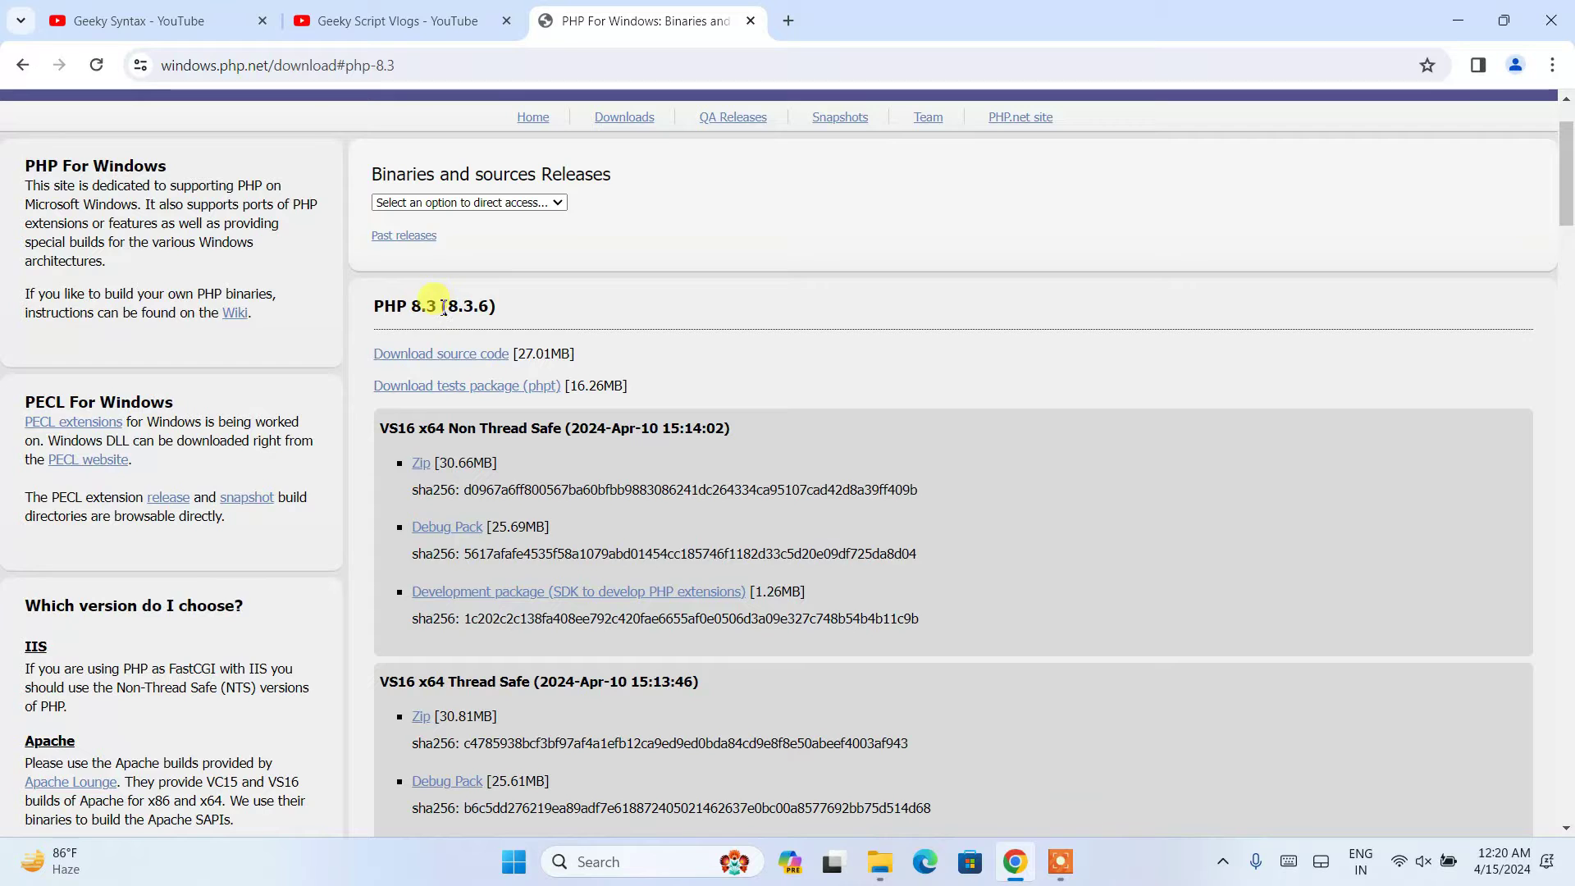
drag(448, 305, 288, 282)
click(548, 320)
scroll(597, 308, down, 3)
drag(437, 223, 610, 223)
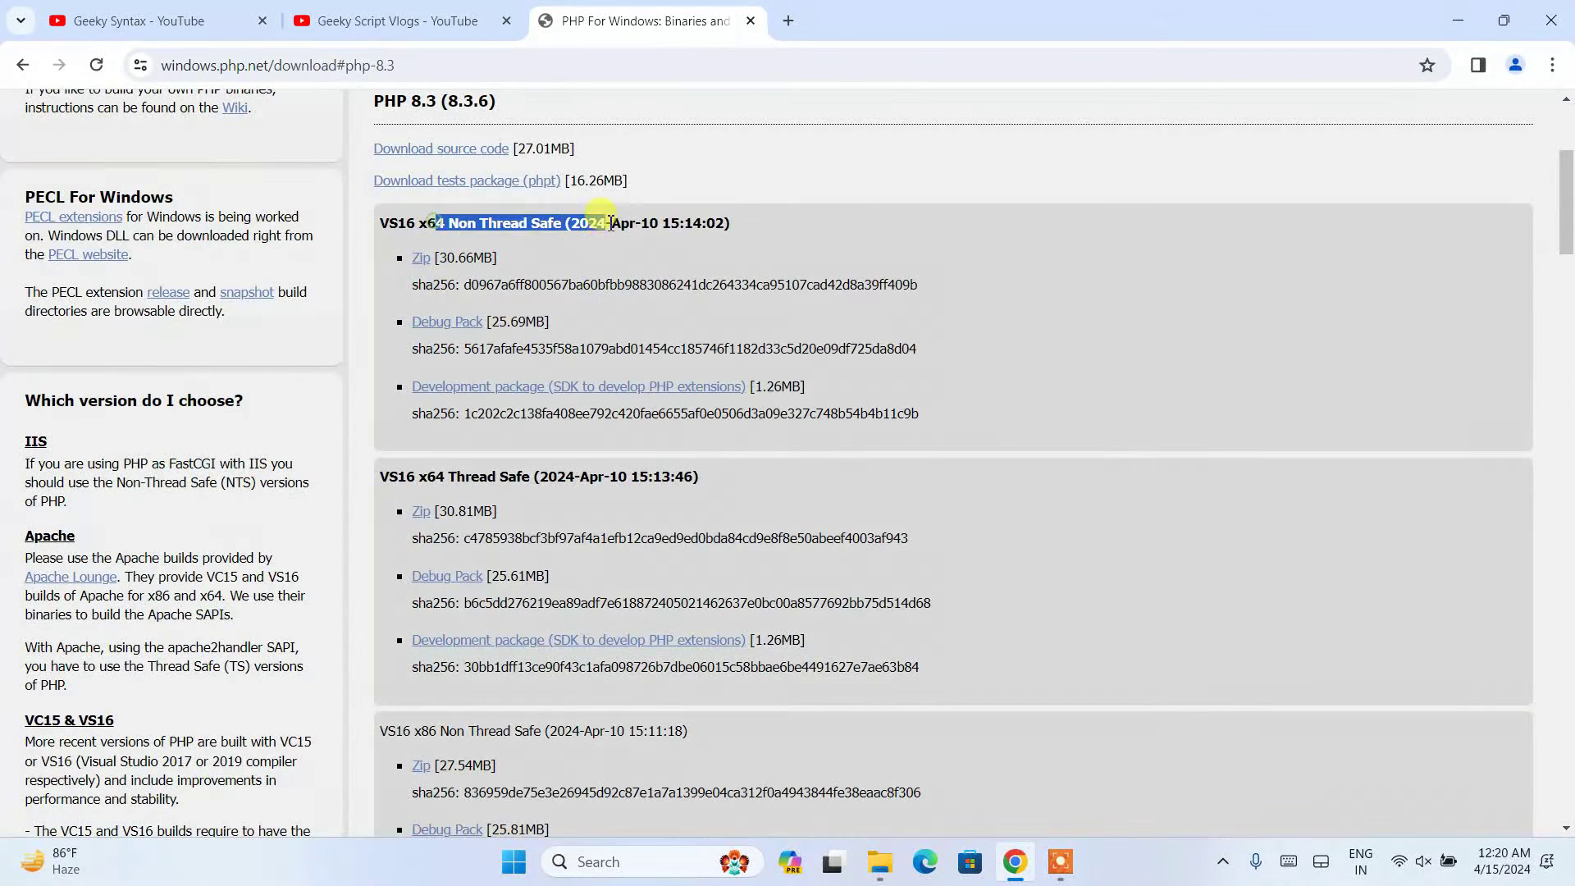
drag(400, 474, 616, 474)
click(629, 470)
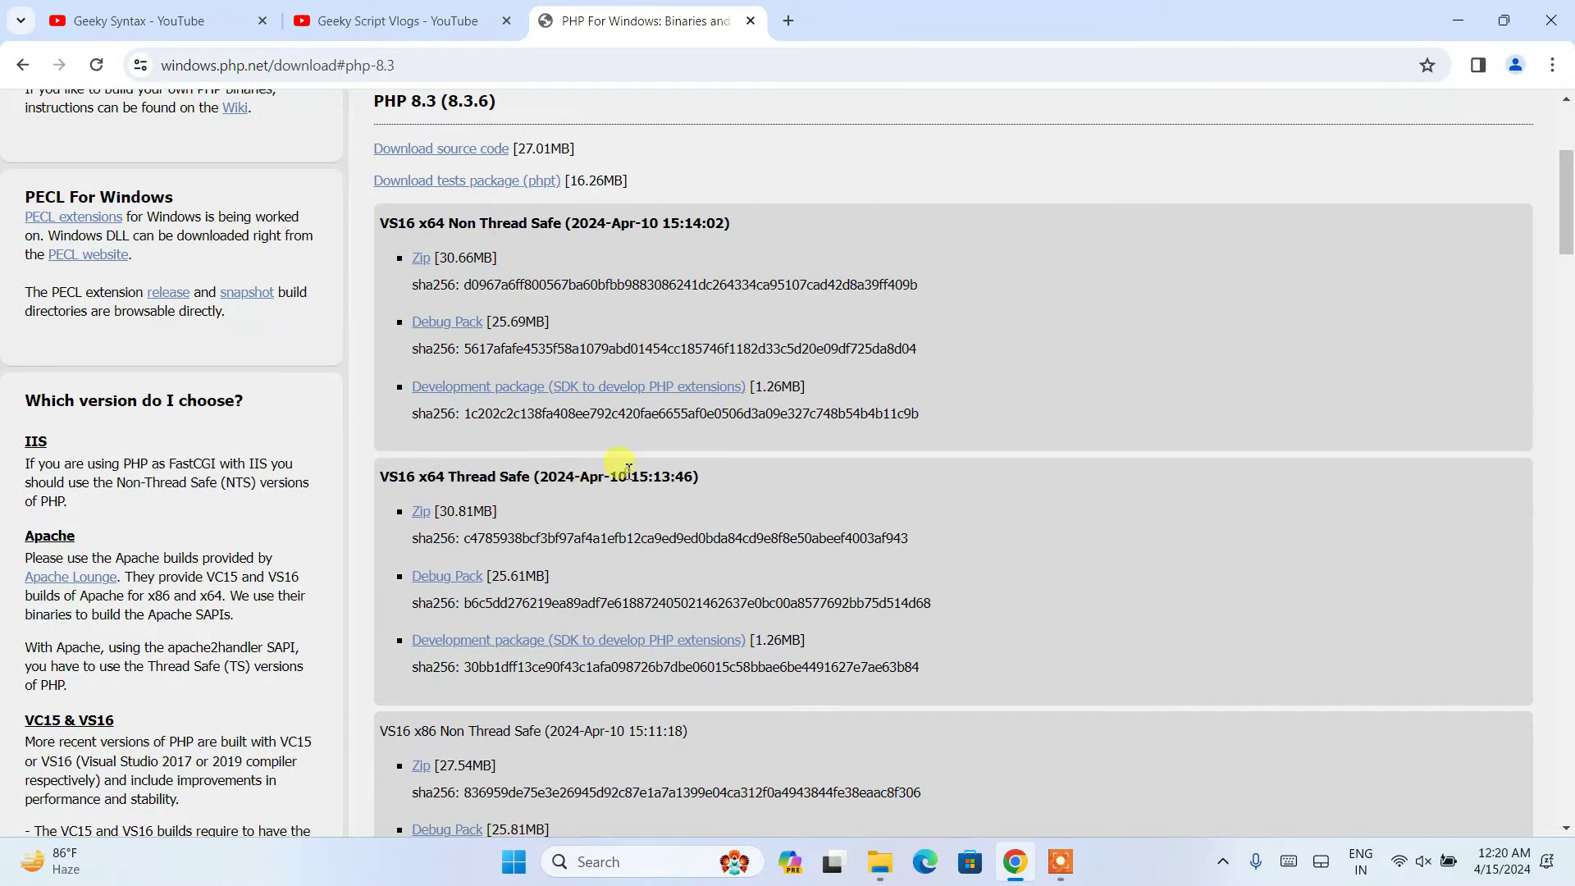
drag(395, 470, 563, 482)
click(602, 473)
drag(453, 481, 625, 487)
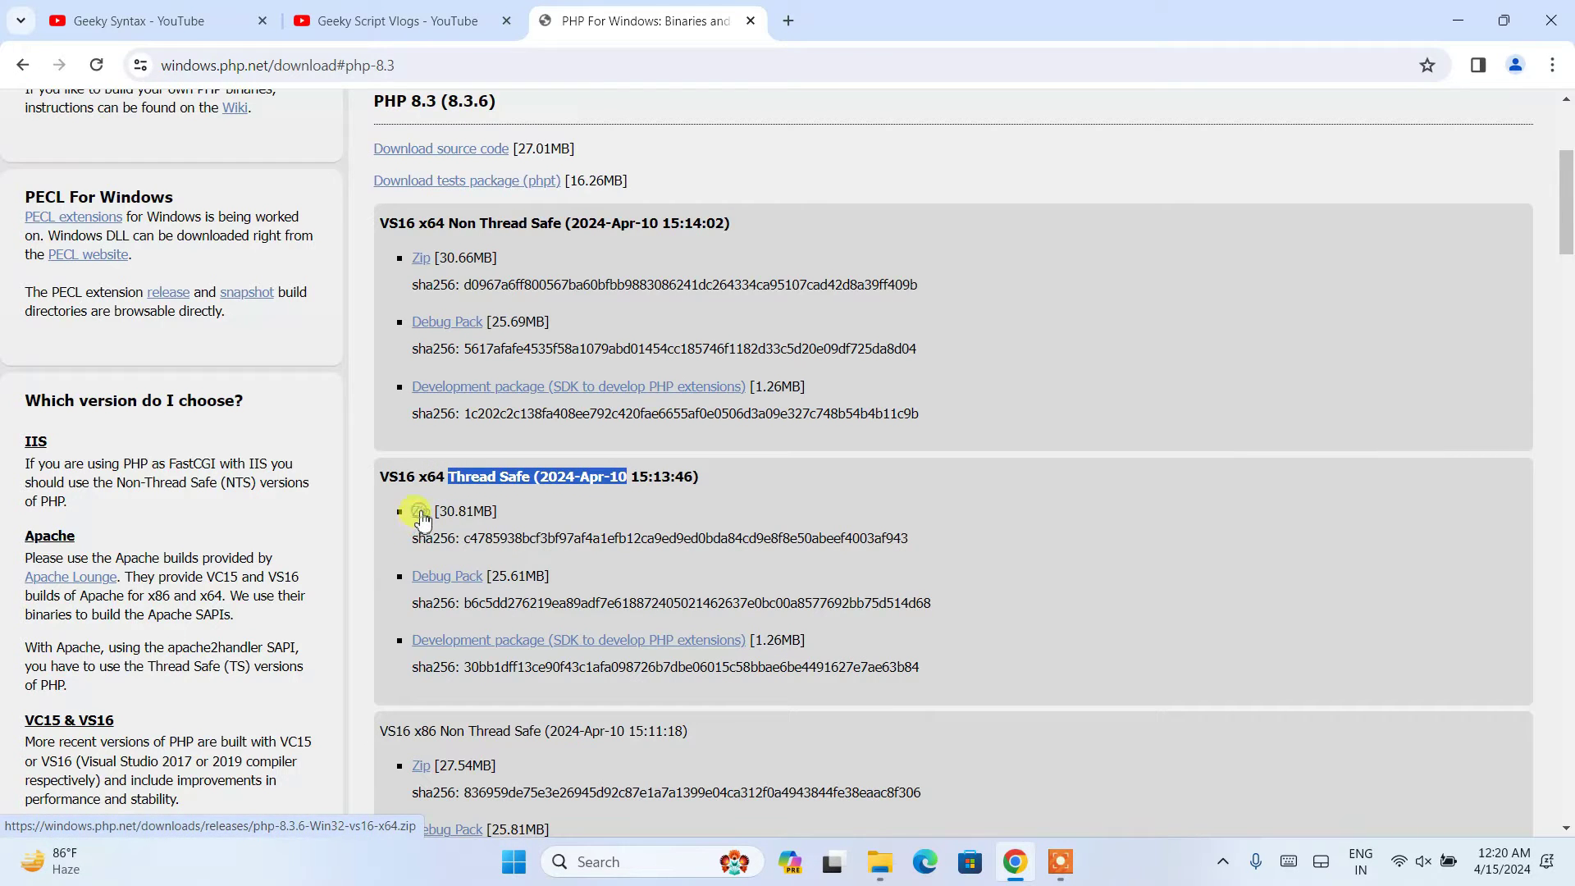
Start and cancel the VS16 x64 Thread Safe Zip download, then minimize Chrome.
click(1438, 65)
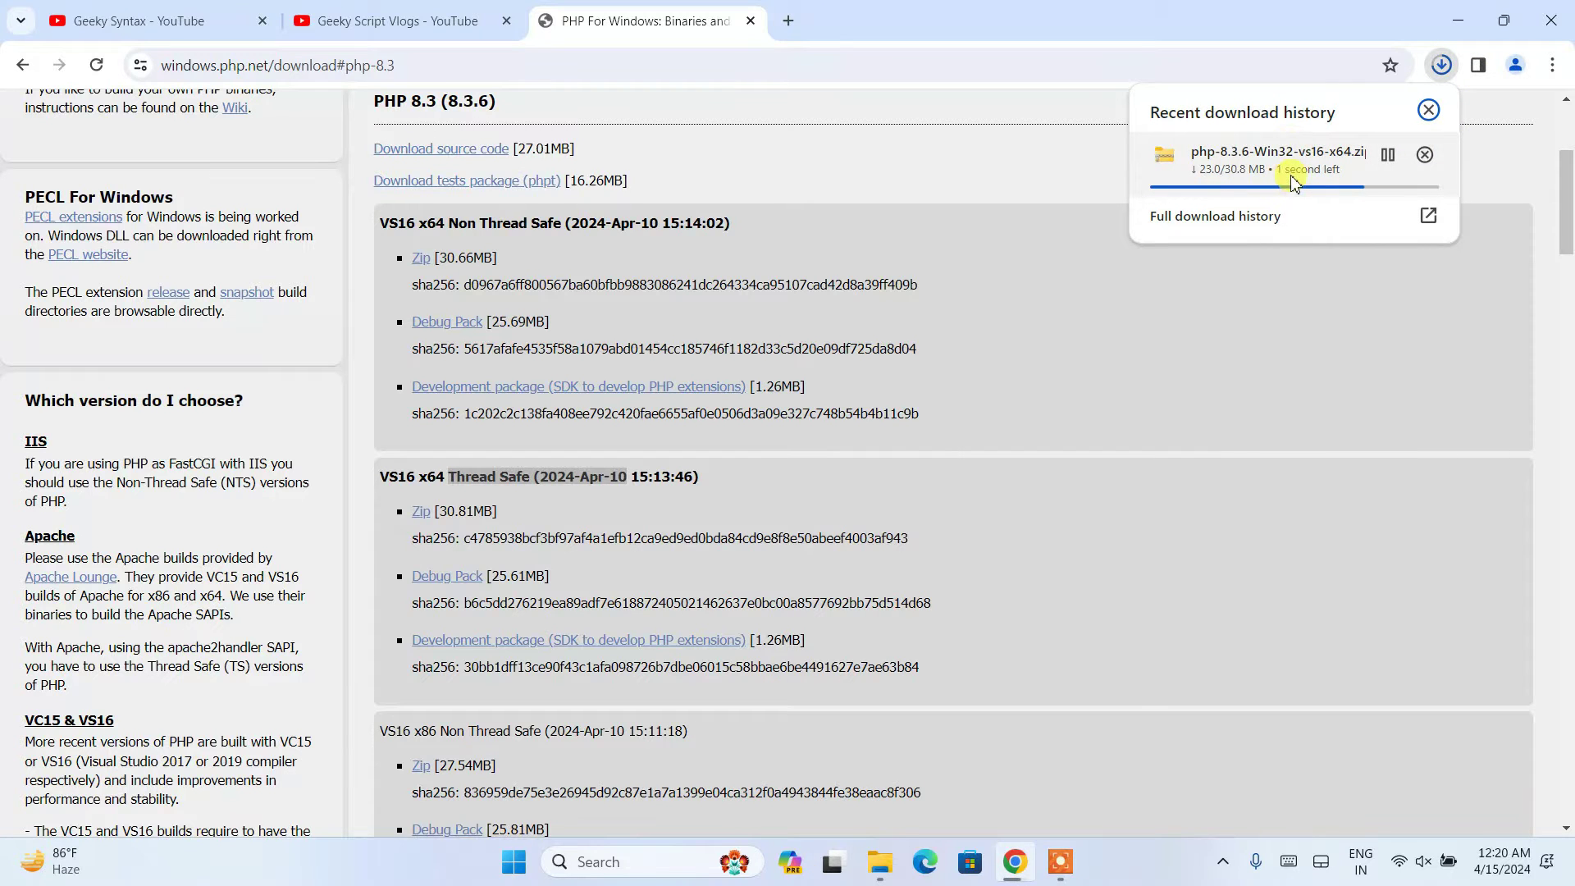
click(1425, 154)
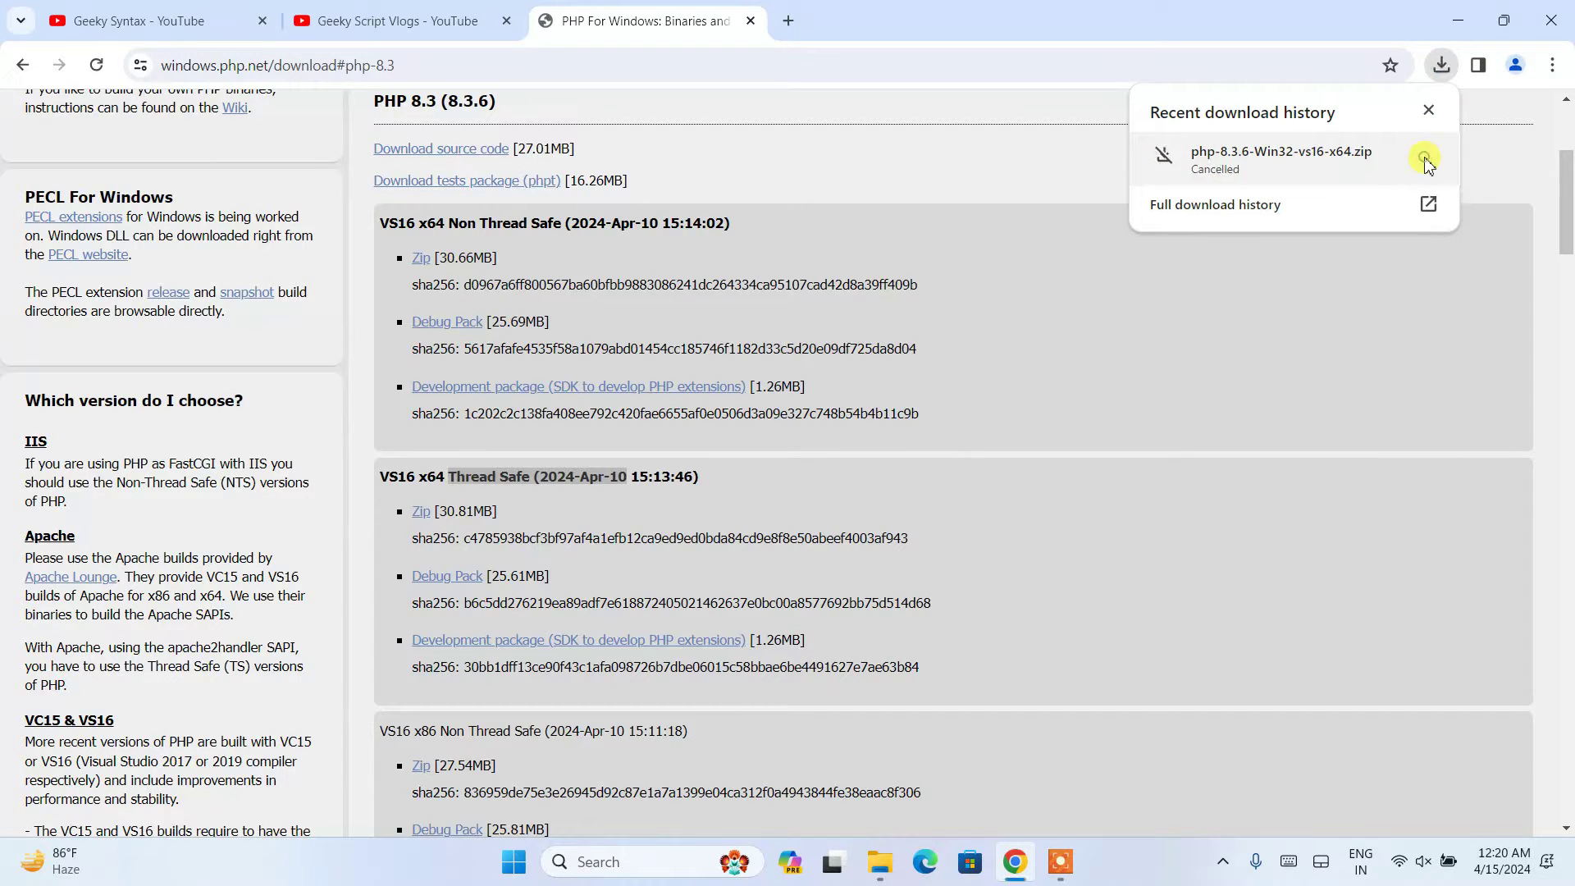
click(1458, 21)
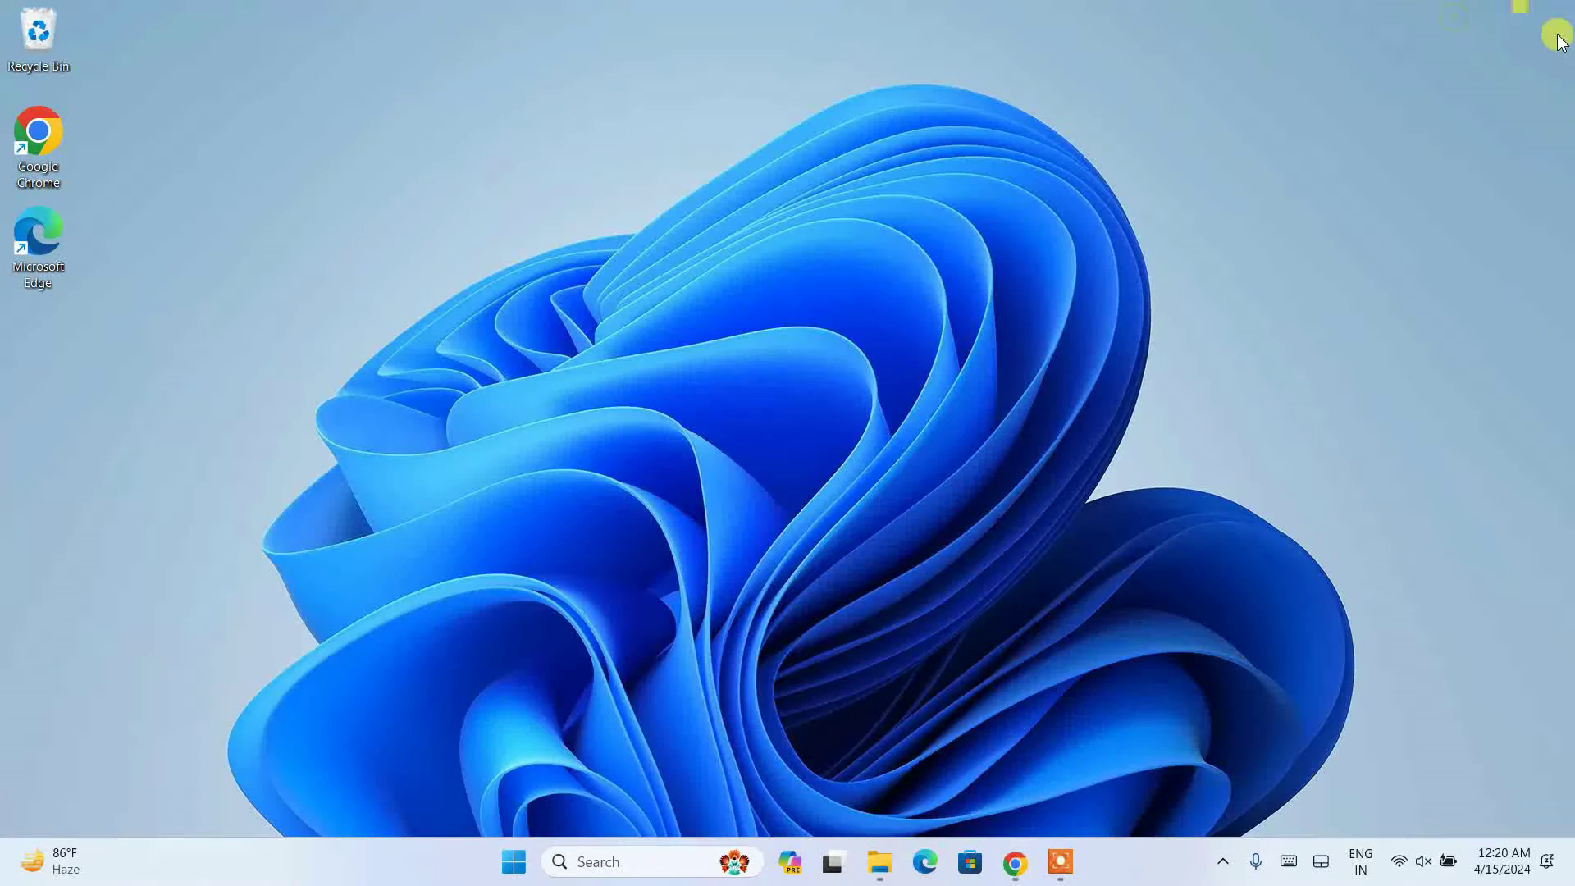
Extract the php-8.3.6 zip in the Downloads\Software folder.
click(879, 861)
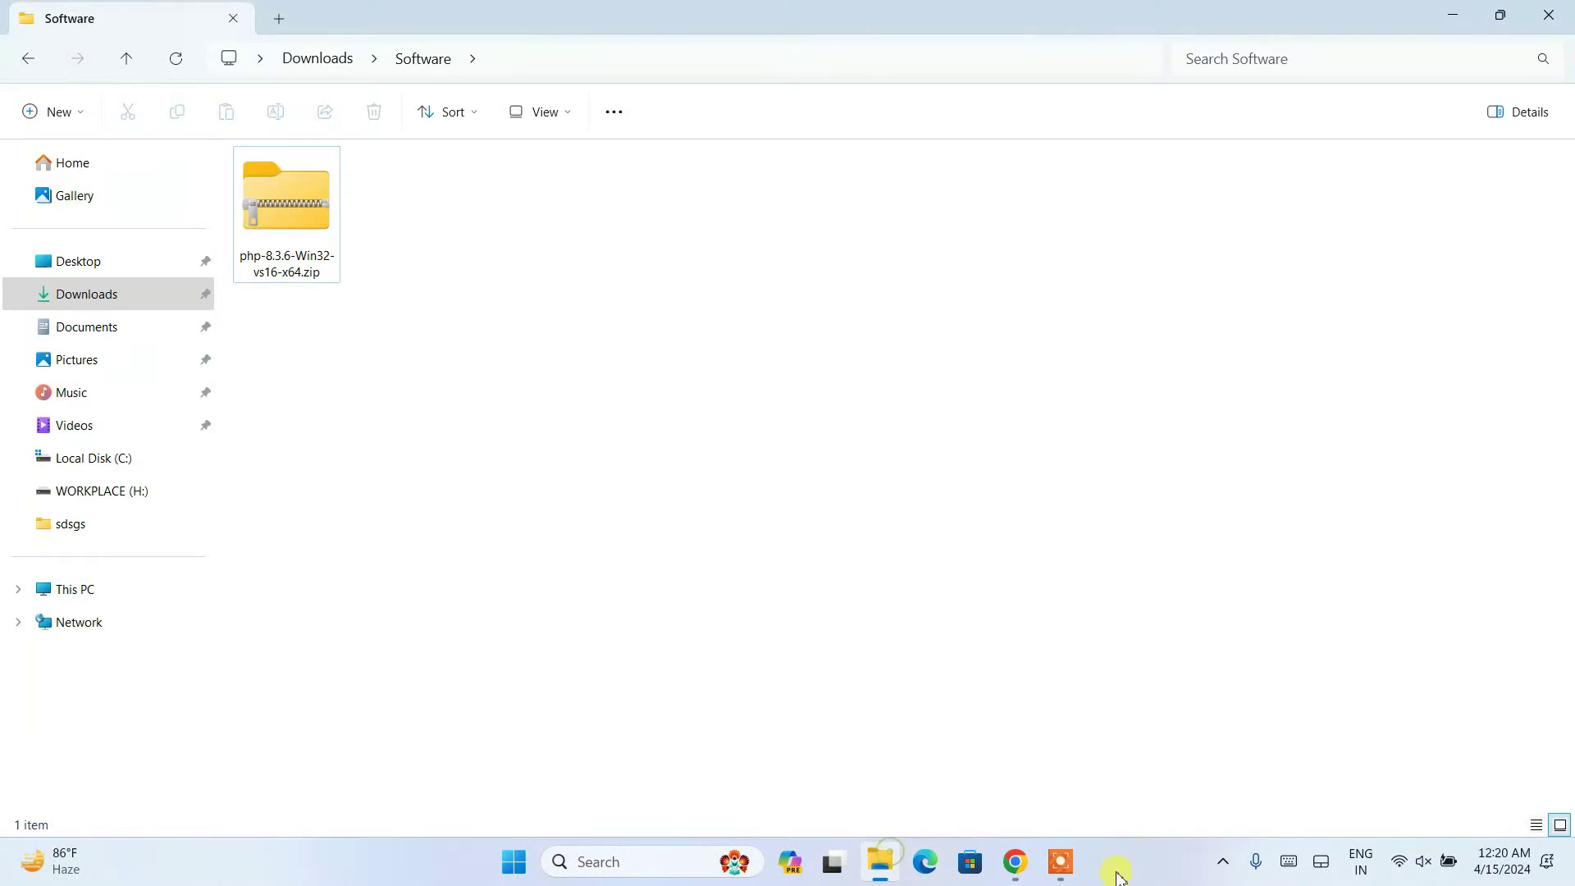
click(270, 212)
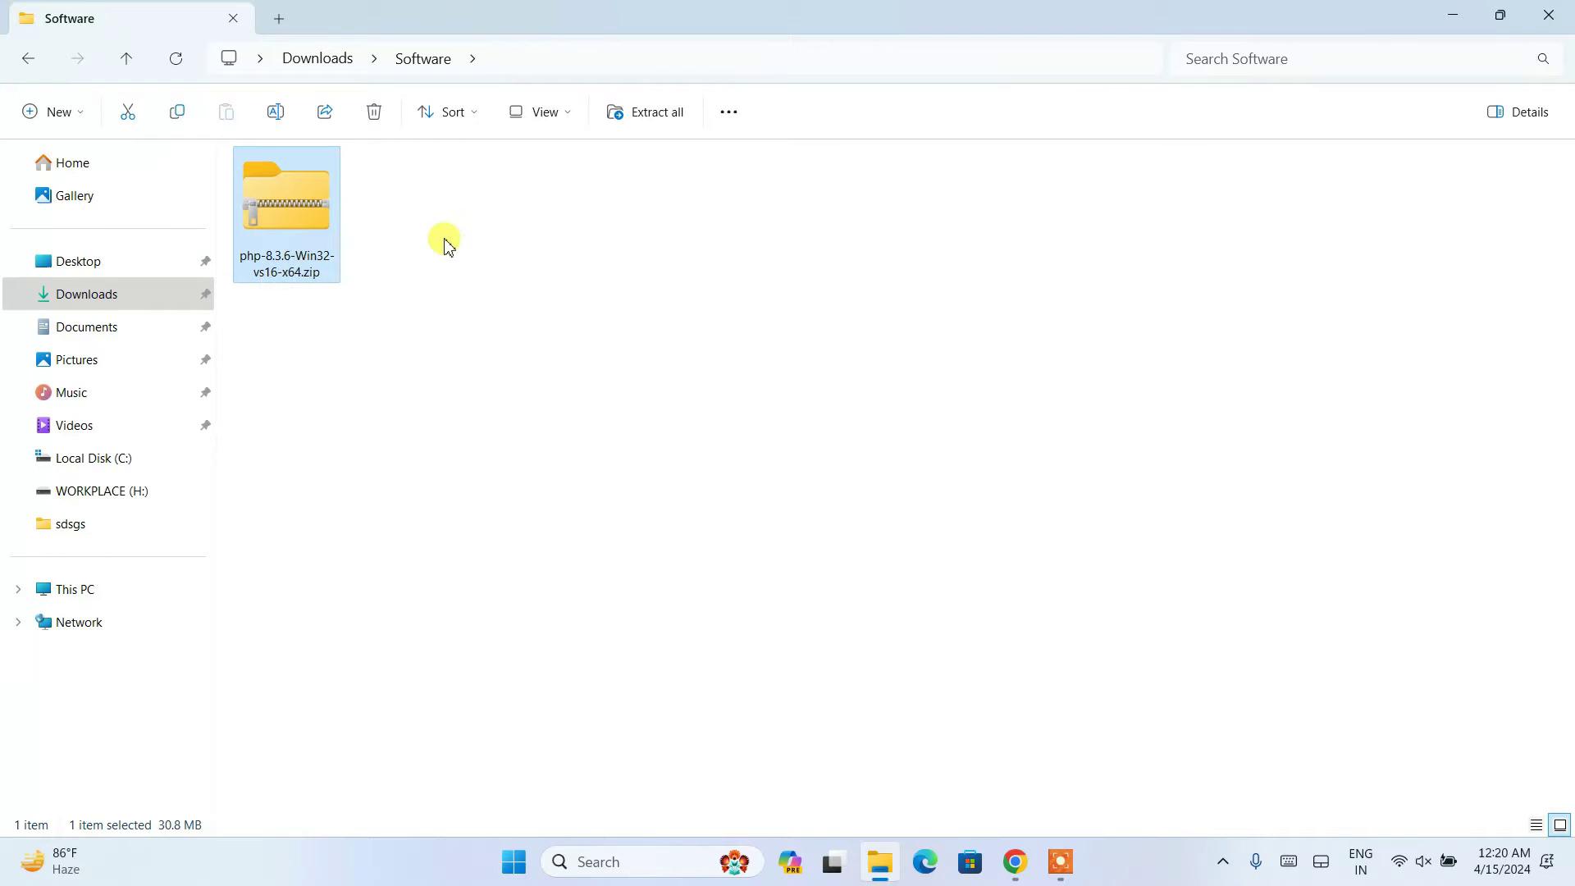
right_click(323, 199)
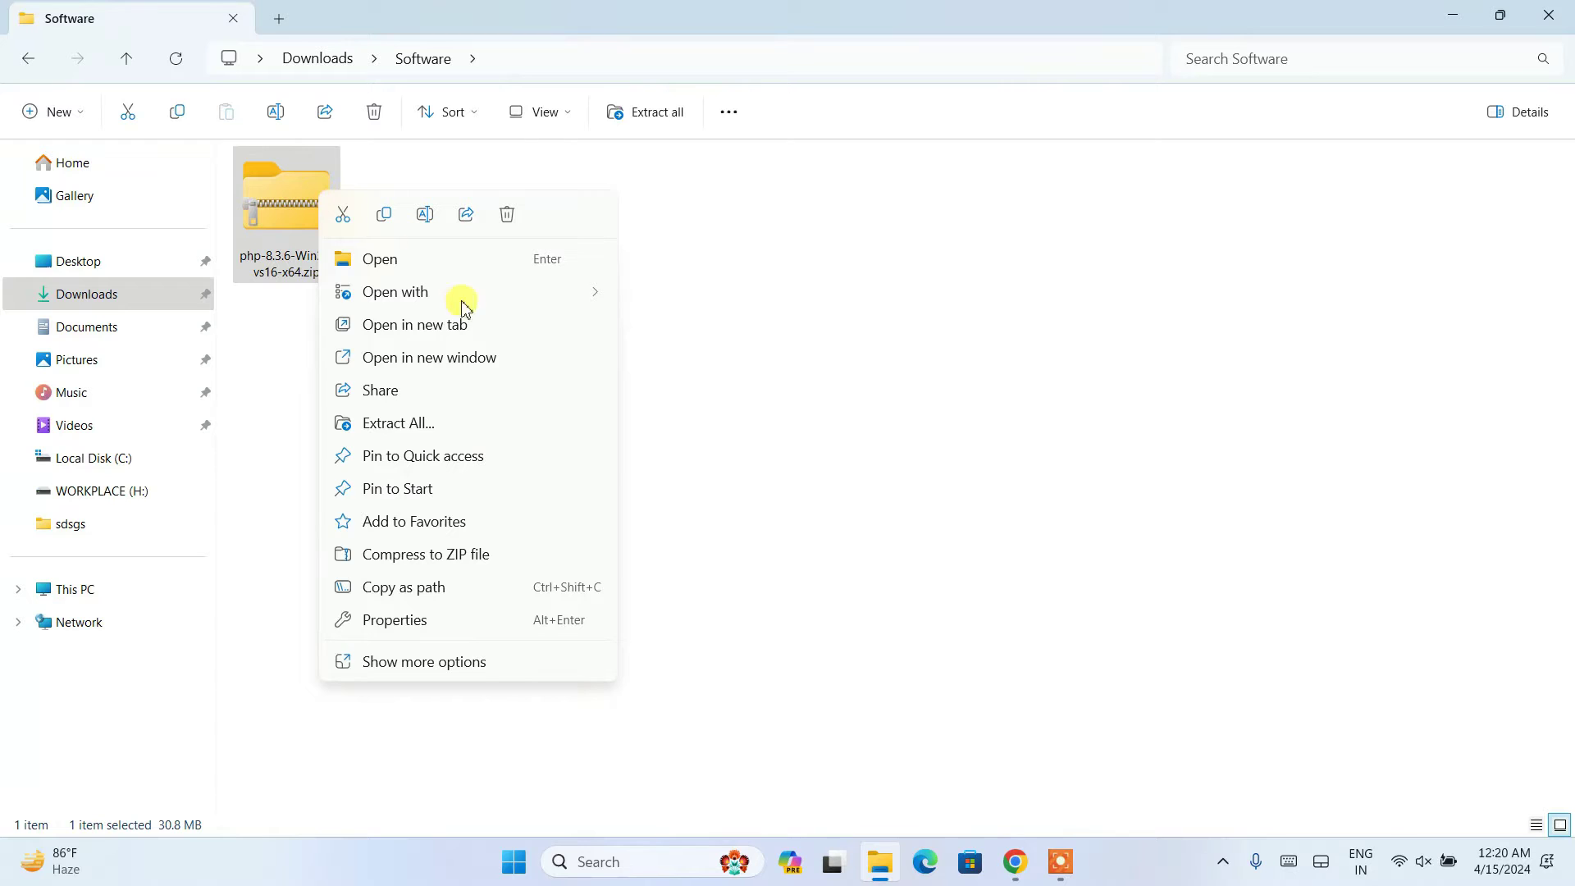
click(388, 429)
click(941, 641)
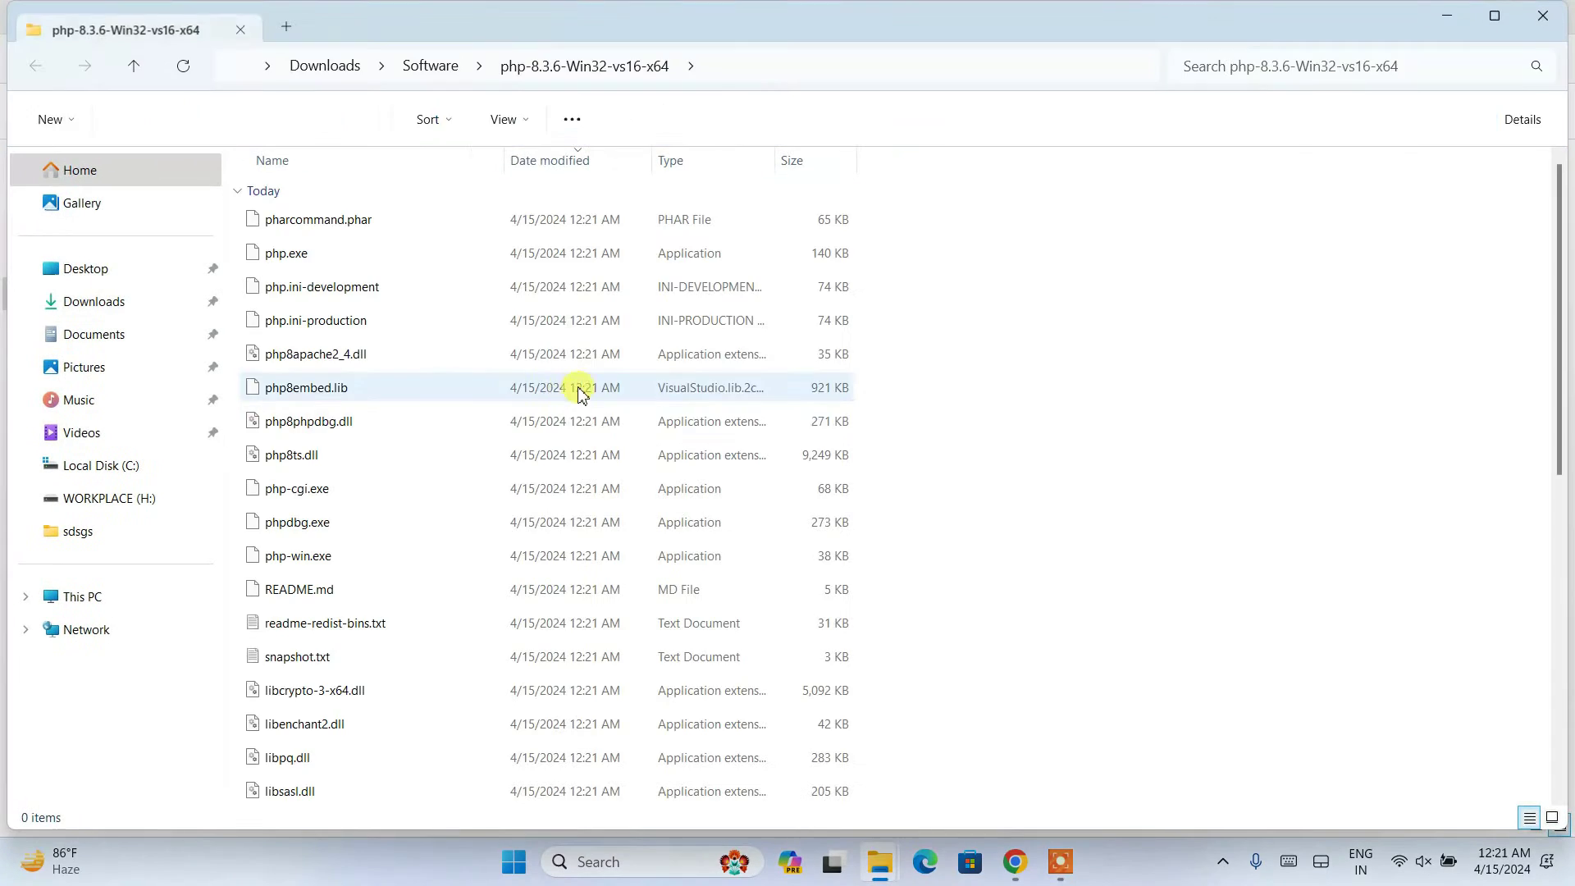
Close the extra window, open php-8.3.6-Win32-vs16-x64 and browse its files.
drag(1040, 238, 480, 873)
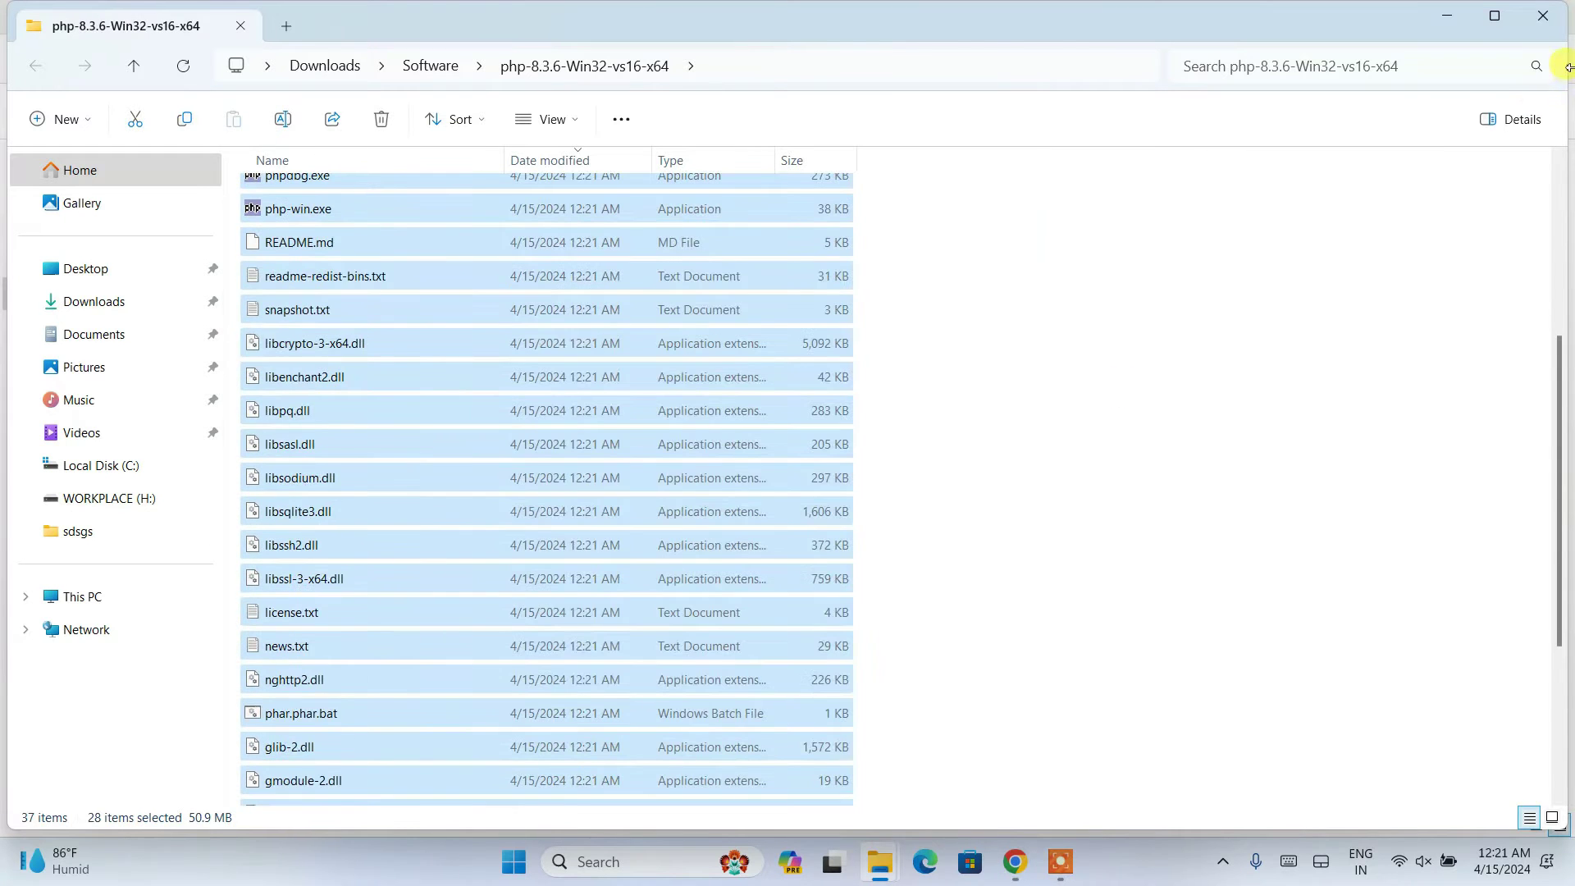
click(1536, 17)
click(384, 337)
double_click(426, 210)
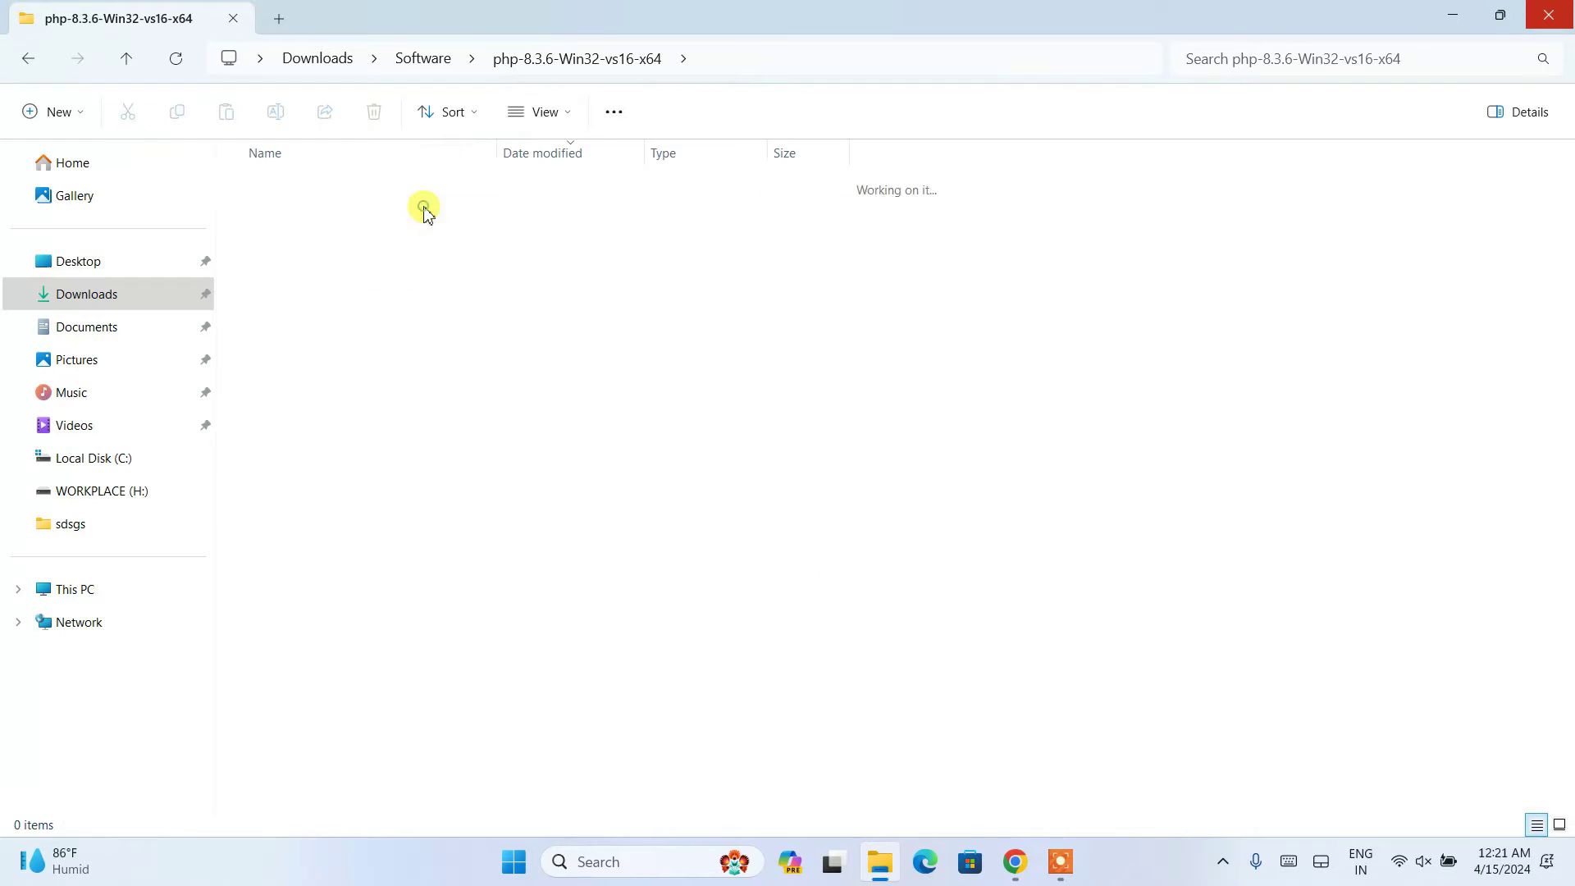
scroll(767, 295, down, 6)
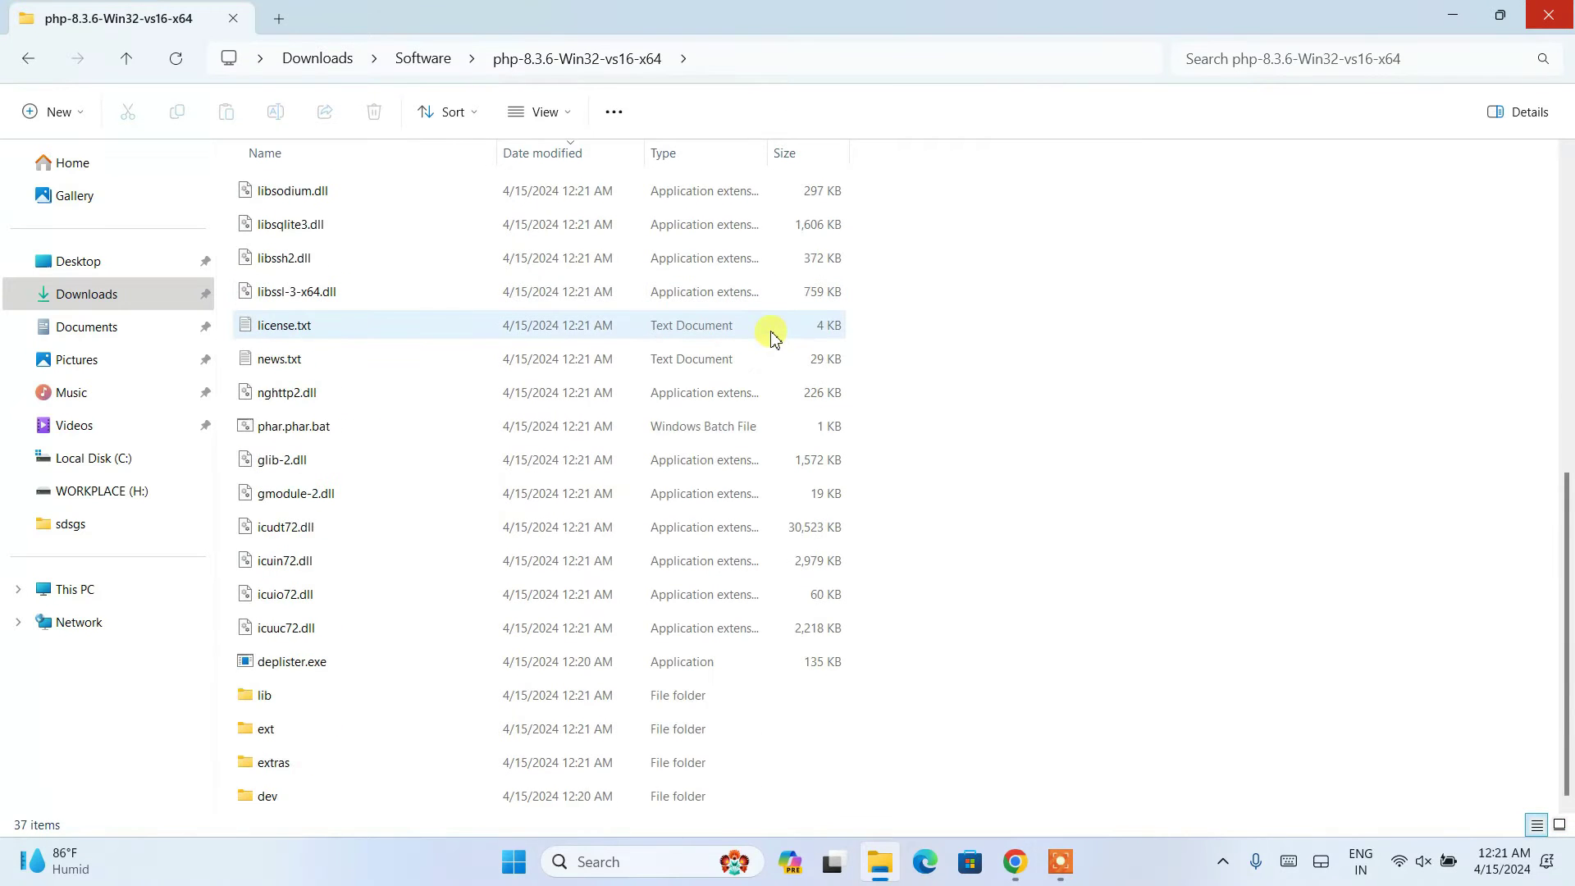
scroll(773, 337, up, 6)
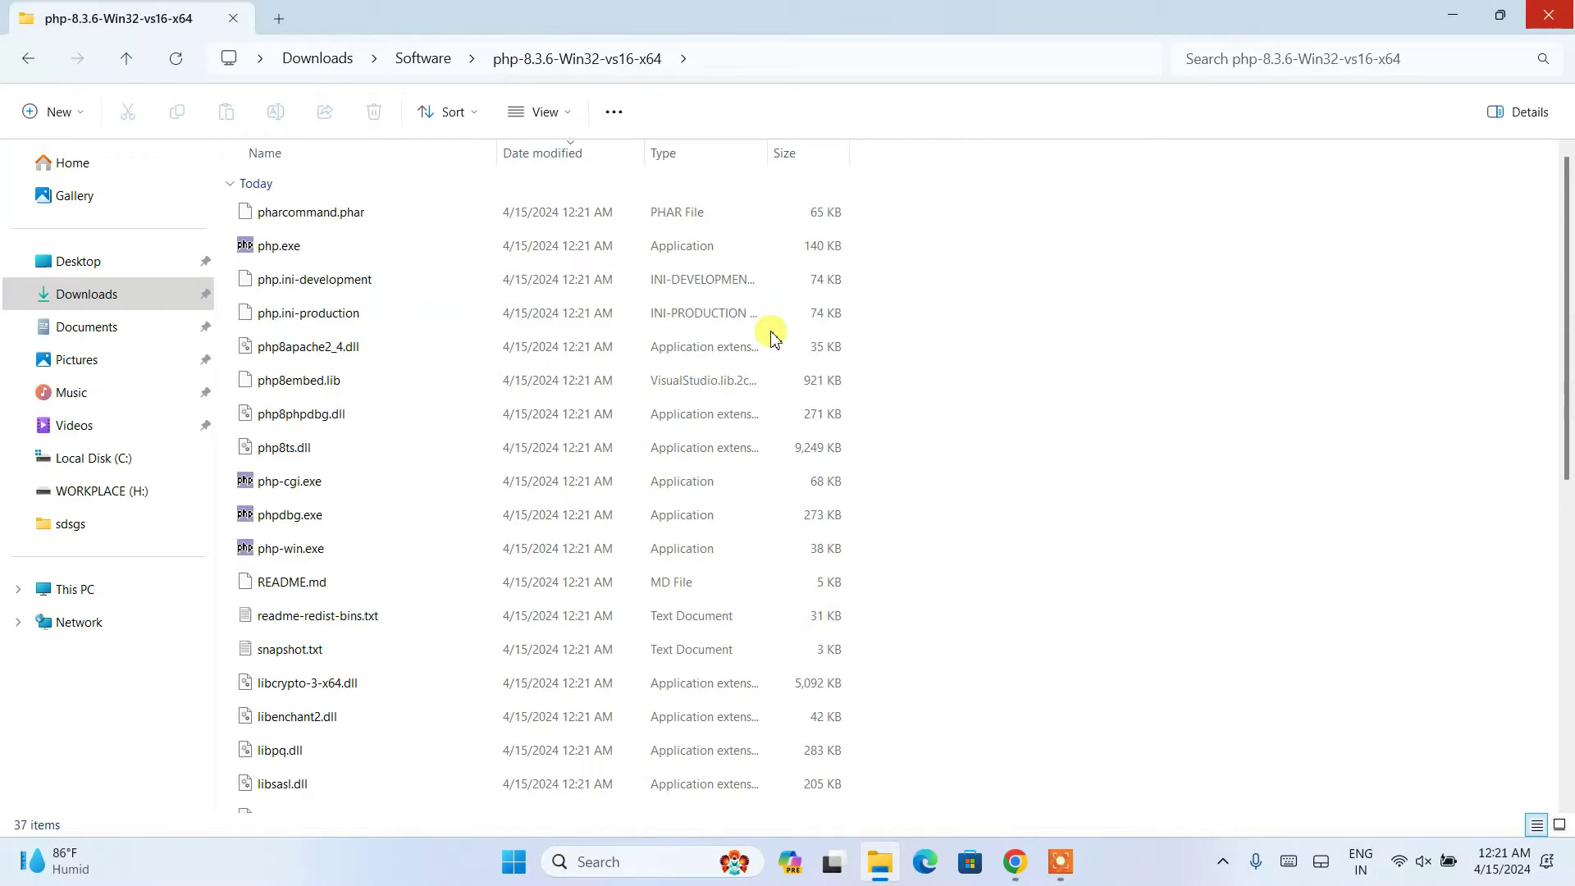
click(27, 64)
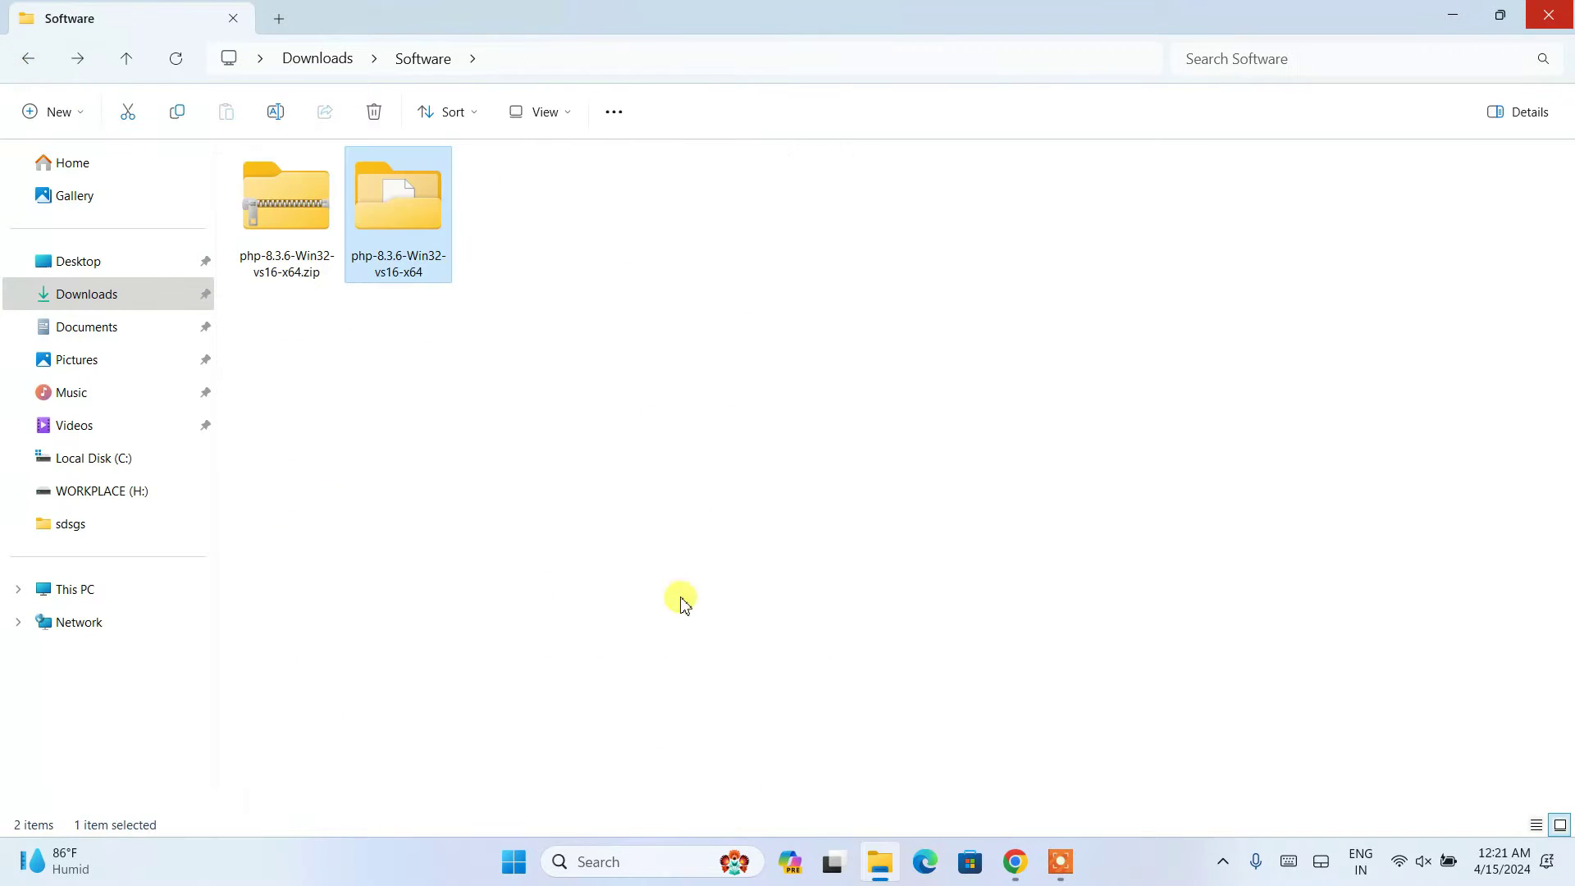
Rename the extracted folder to php-8.3.6, dropping the Win32-vs16-x64 suffix.
right_click(406, 267)
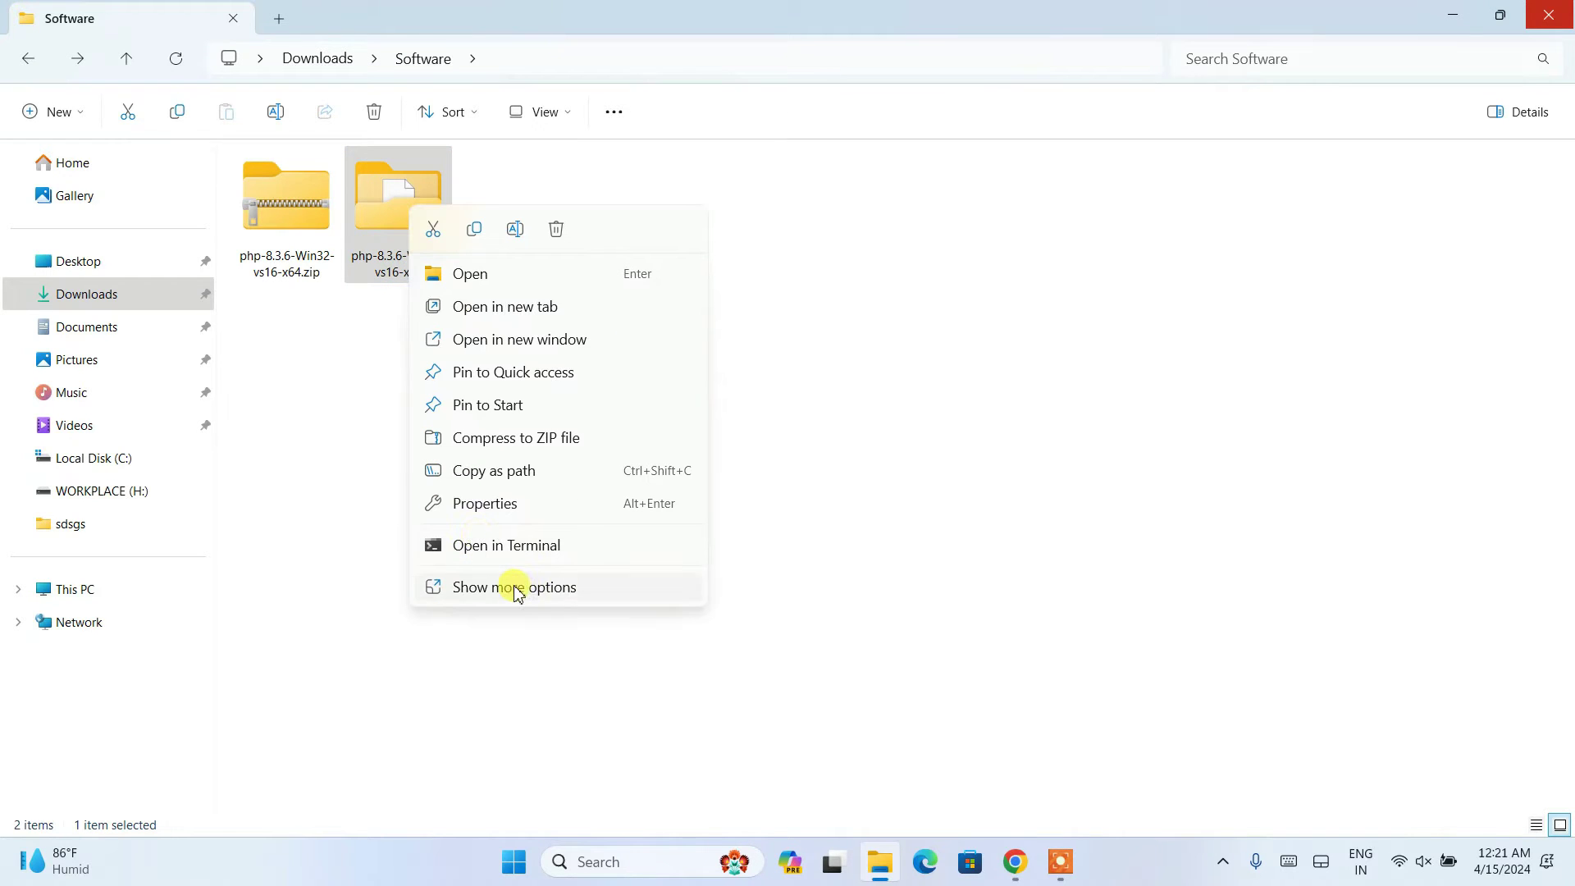
click(535, 588)
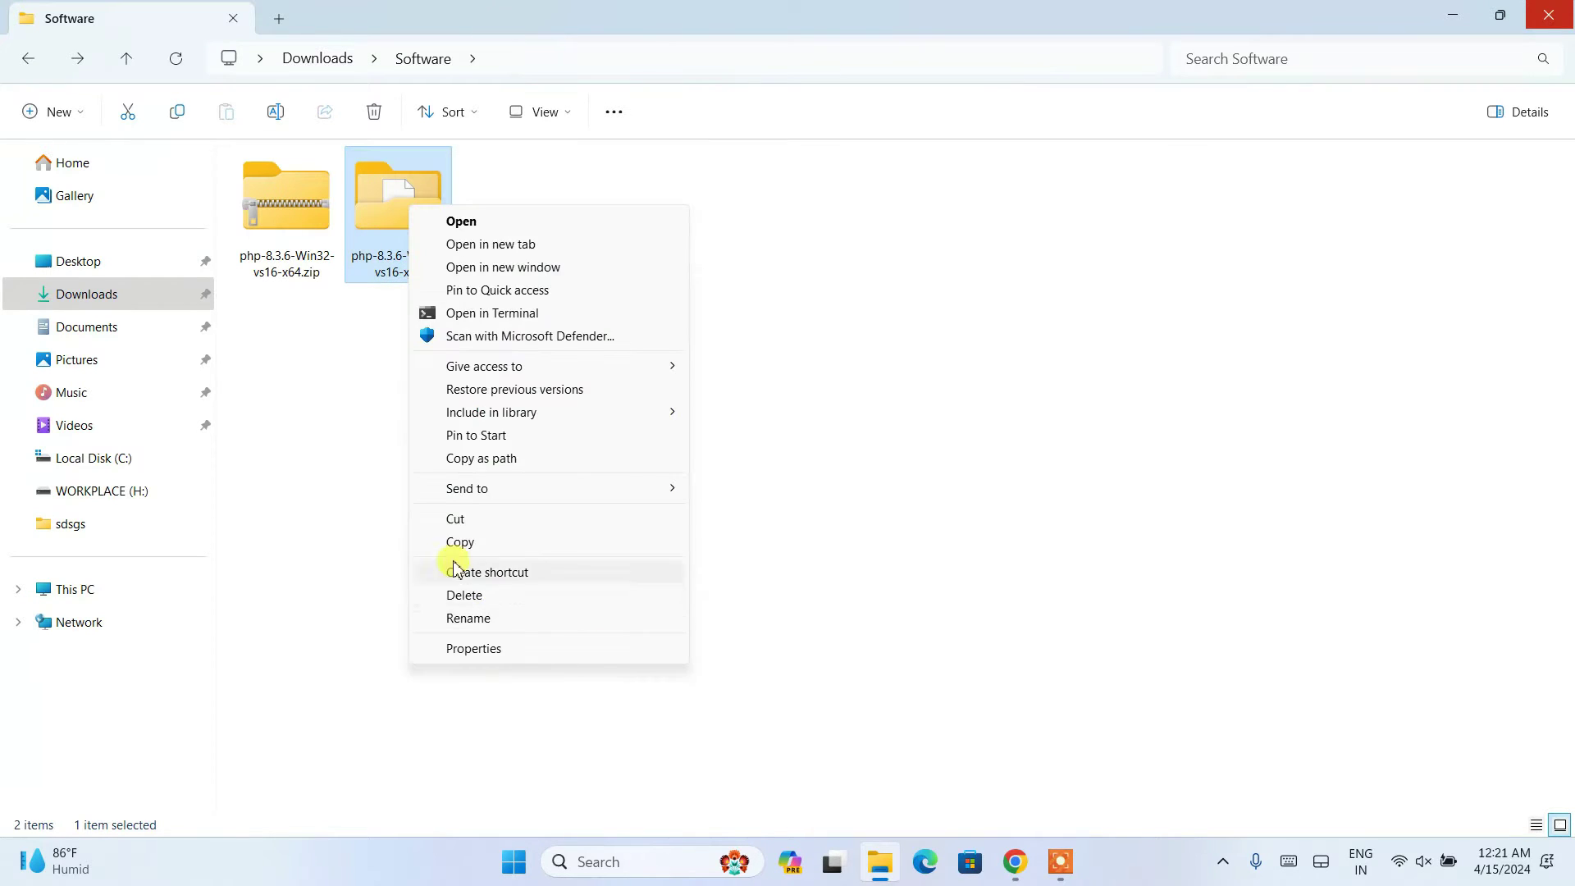
click(462, 621)
drag(436, 268, 414, 259)
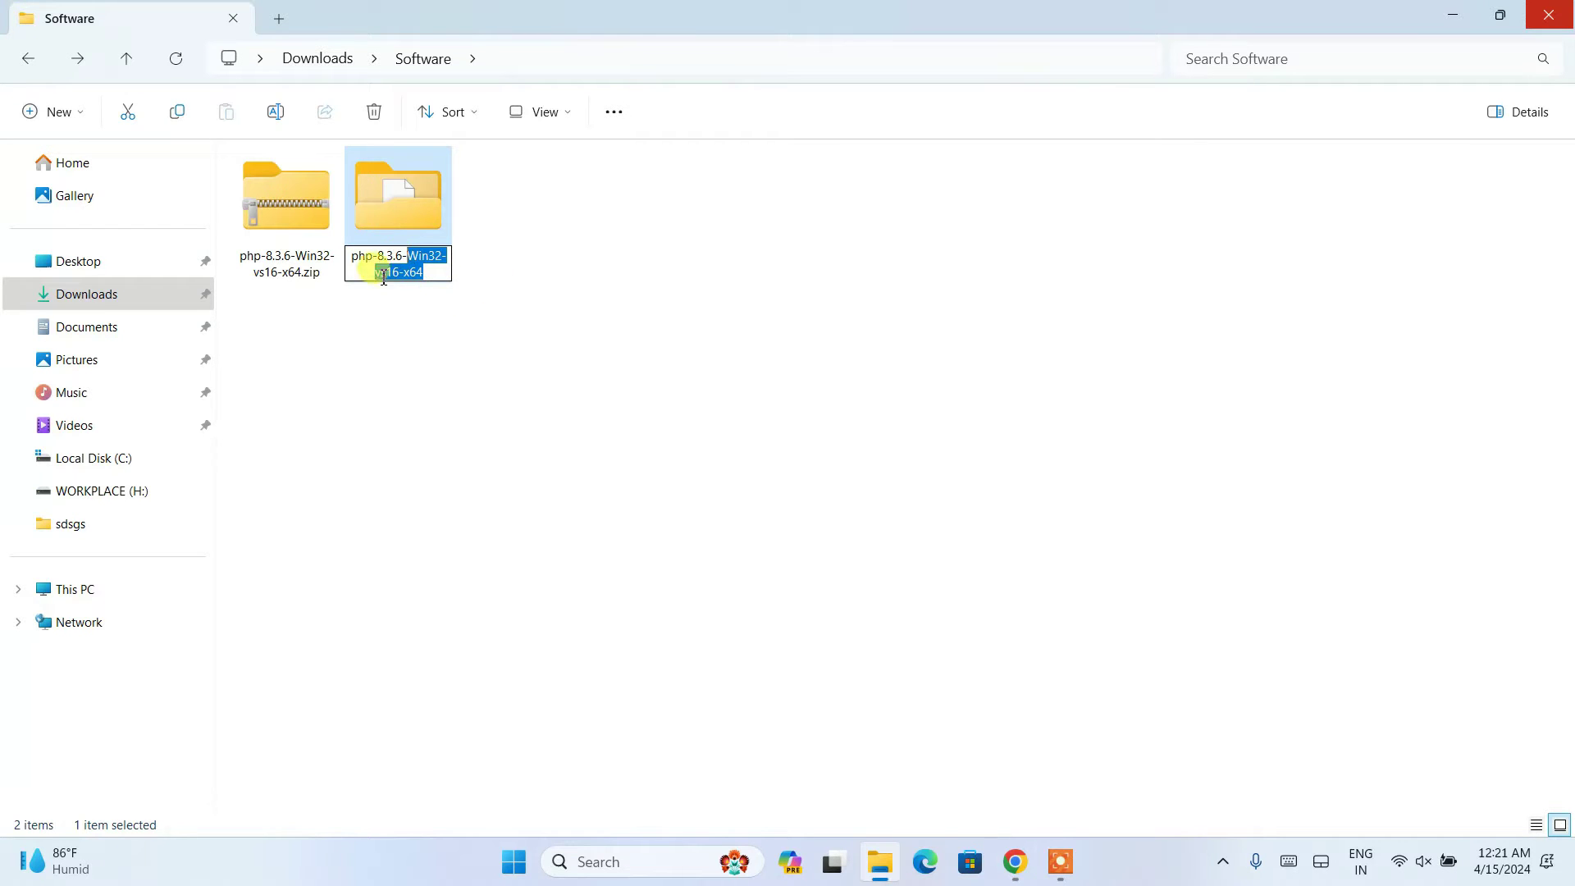
key(BackSpace)
key(BackSpace)
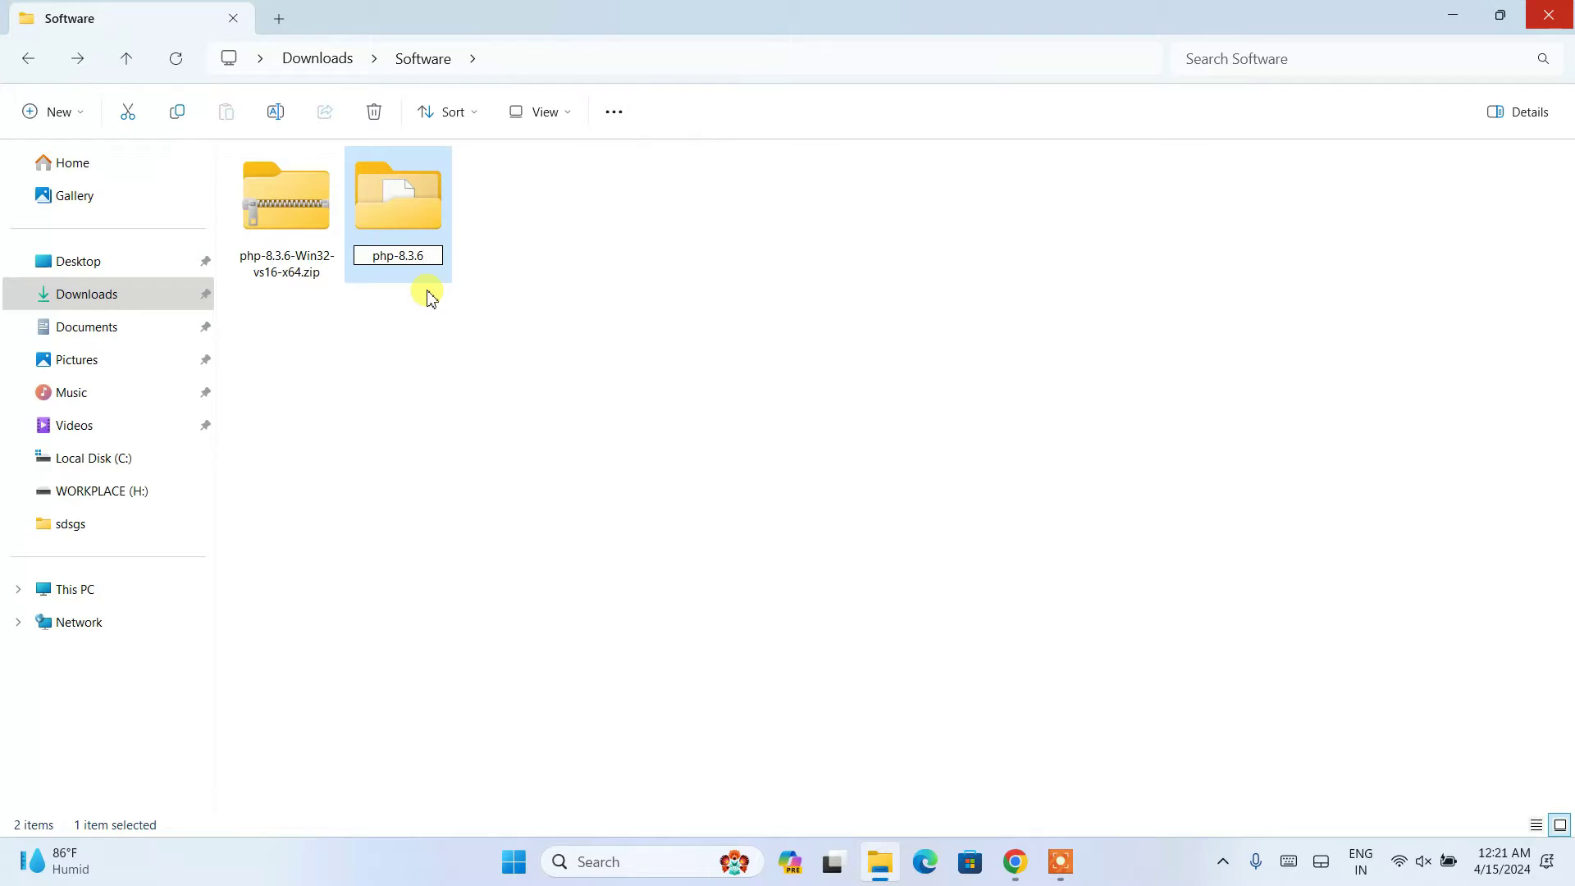
key(Return)
click(517, 296)
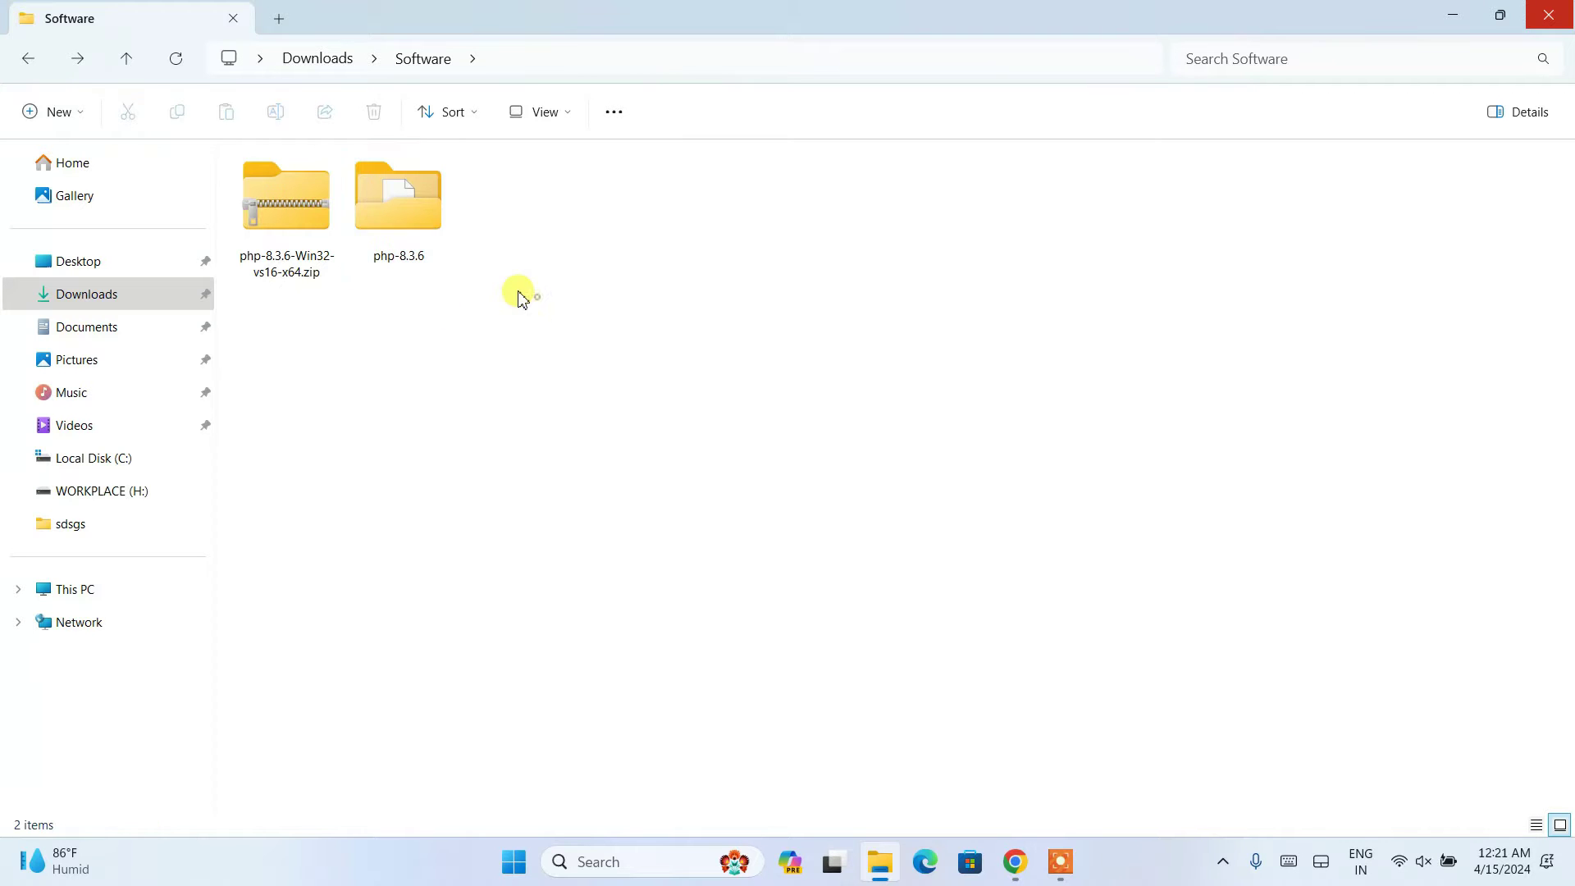
Cut the php-8.3.6 folder and paste it into Local Disk (C:).
click(394, 170)
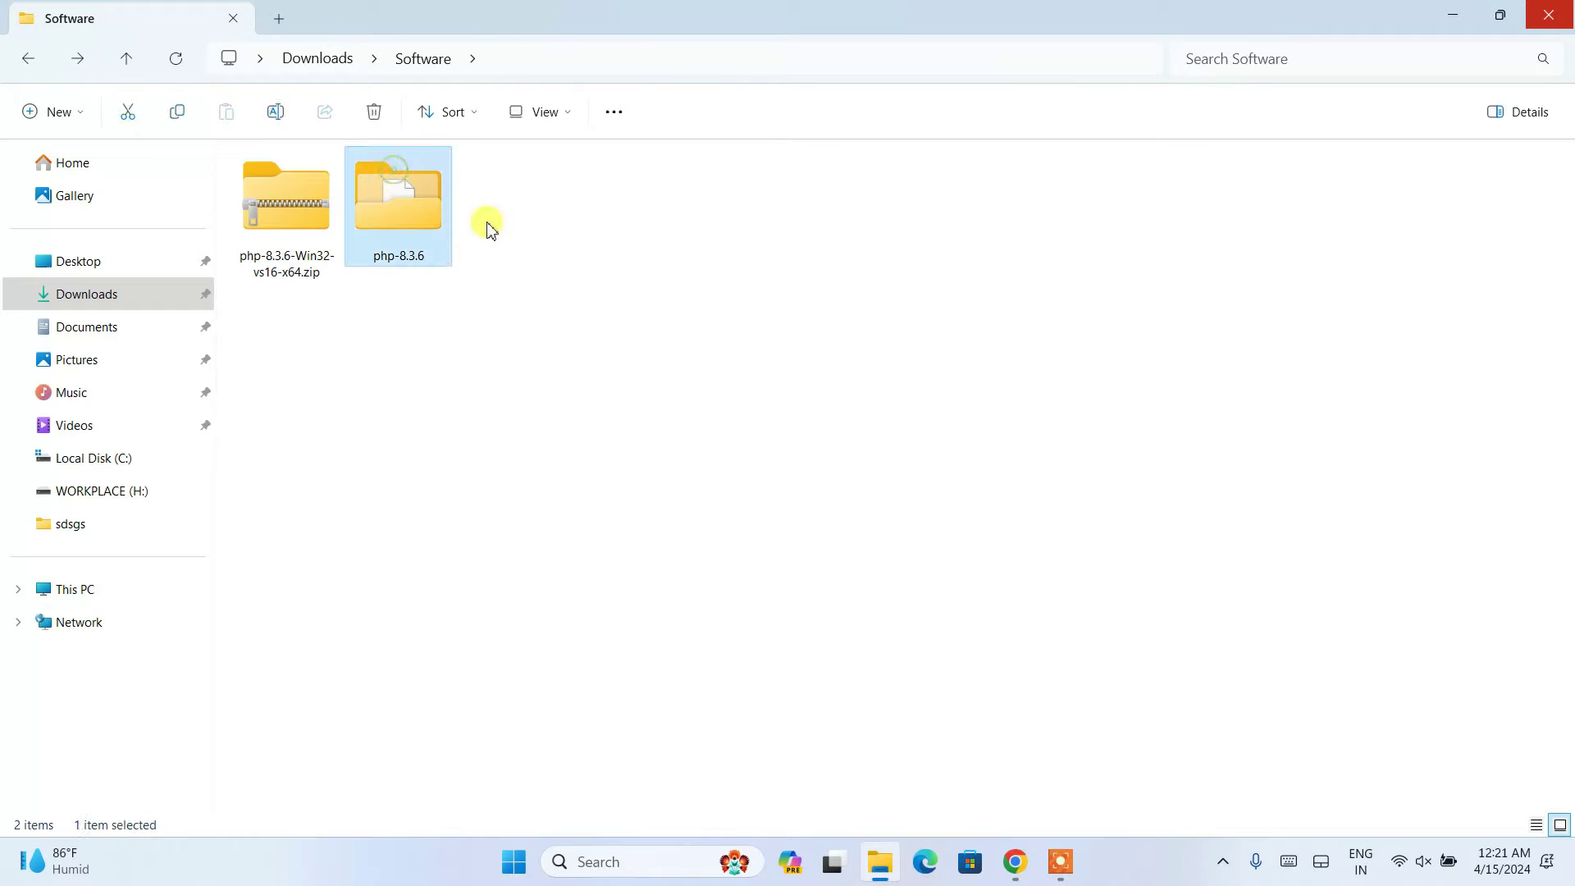
right_click(402, 192)
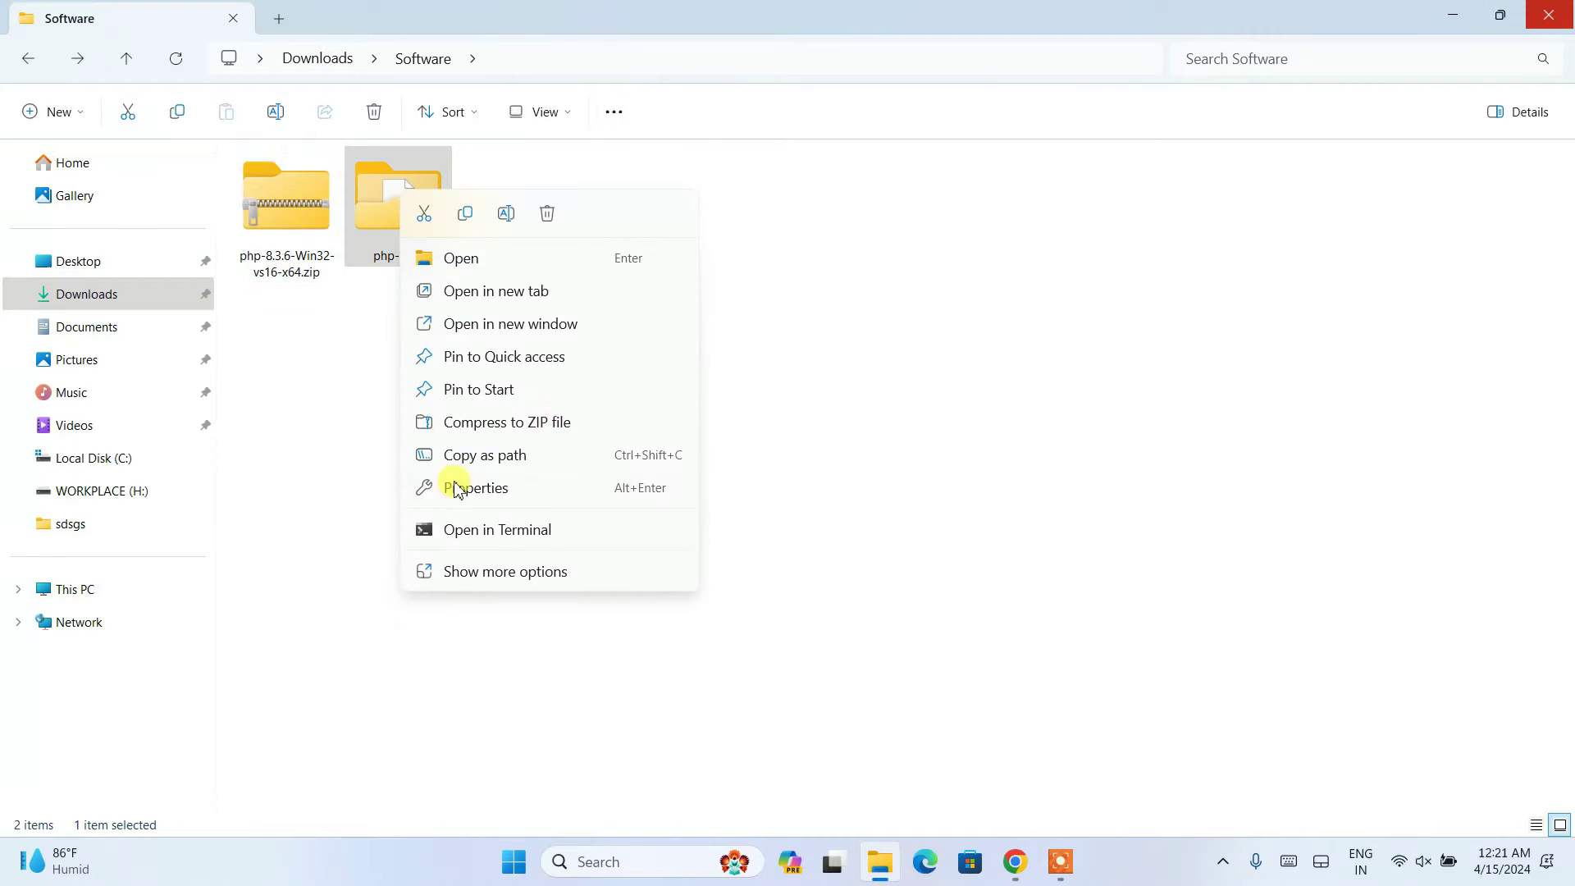
click(427, 215)
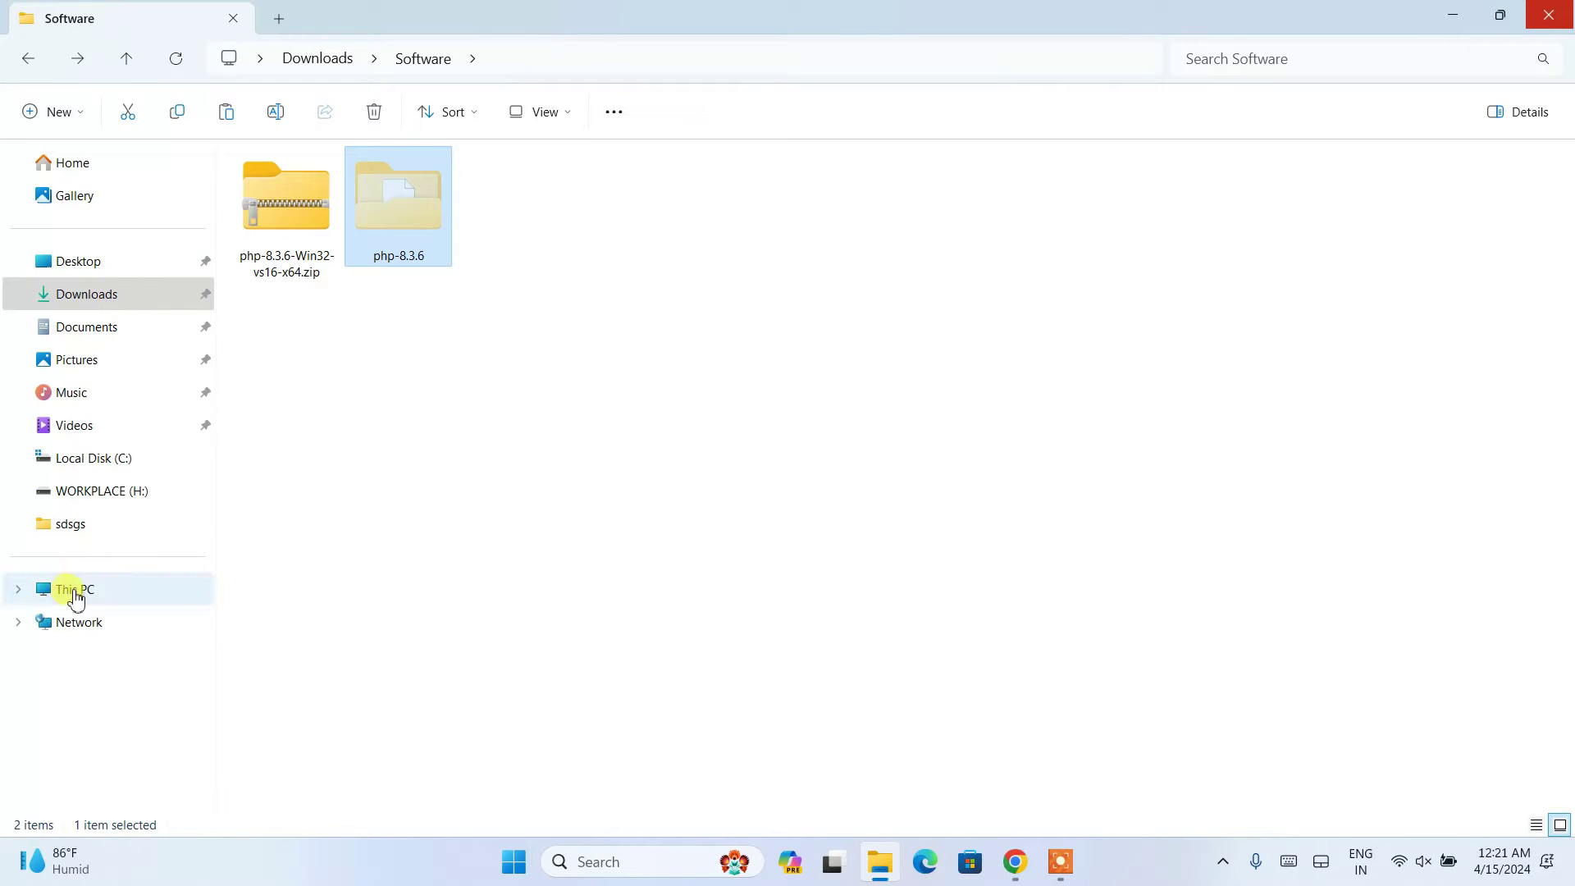
click(28, 591)
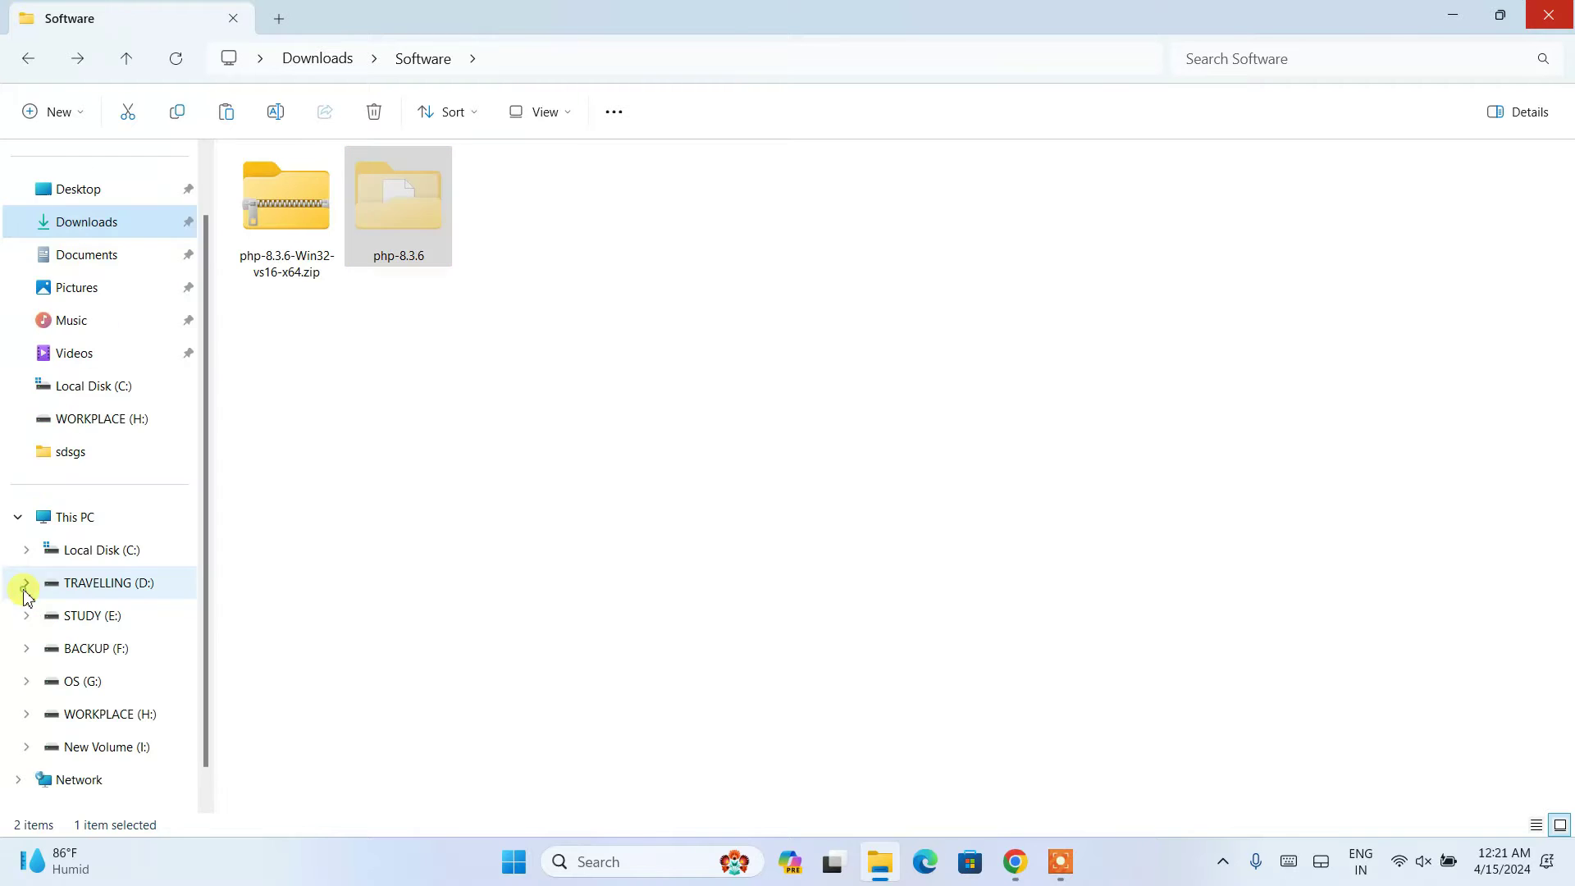
click(100, 551)
right_click(358, 502)
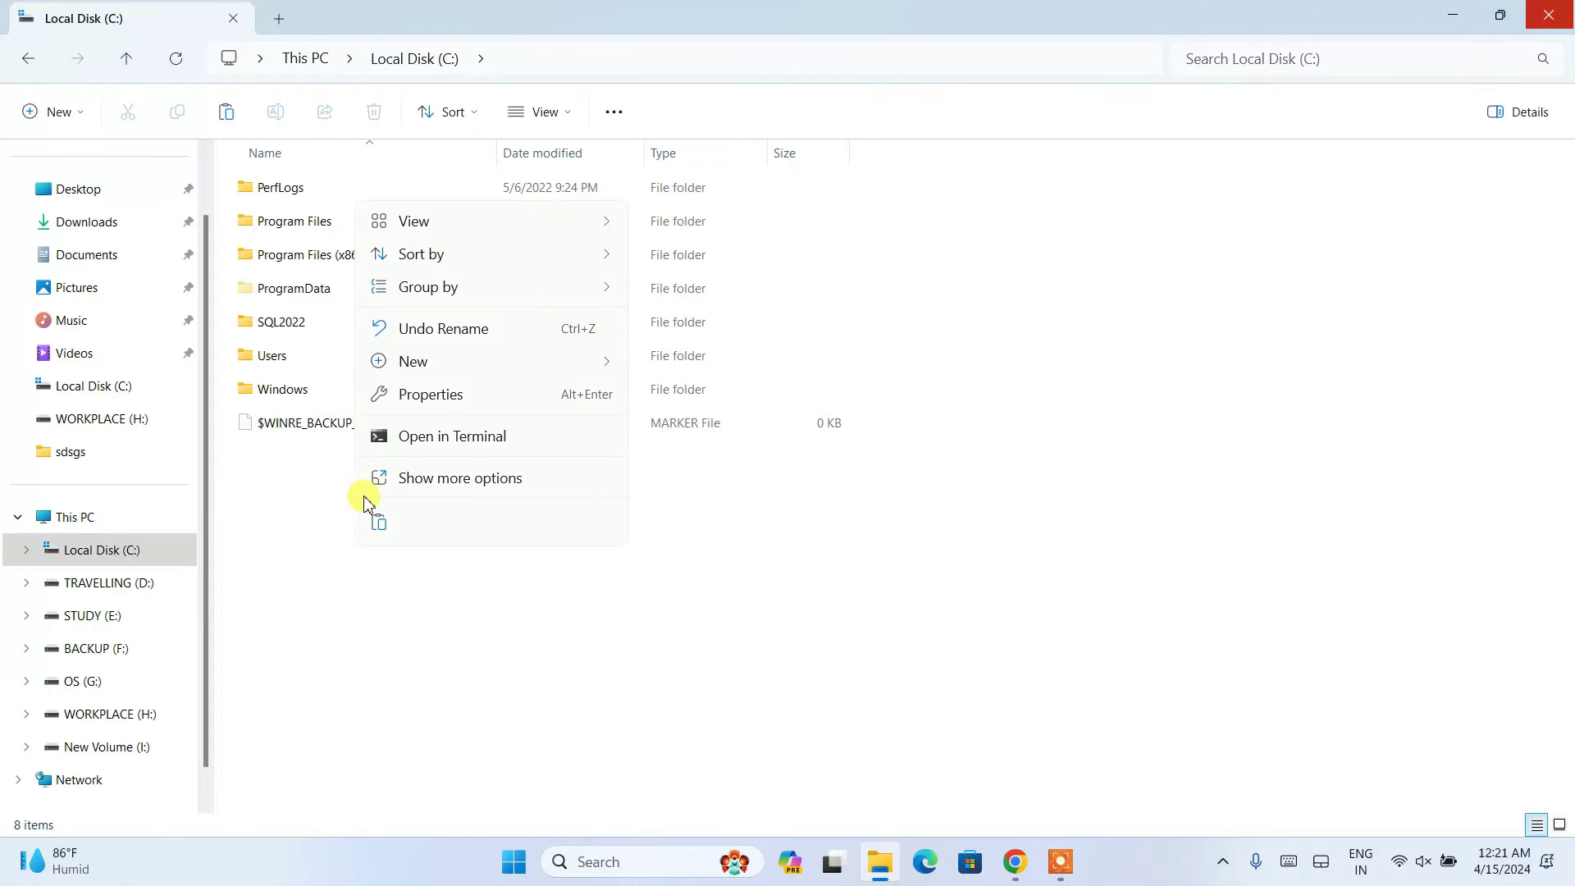
click(380, 529)
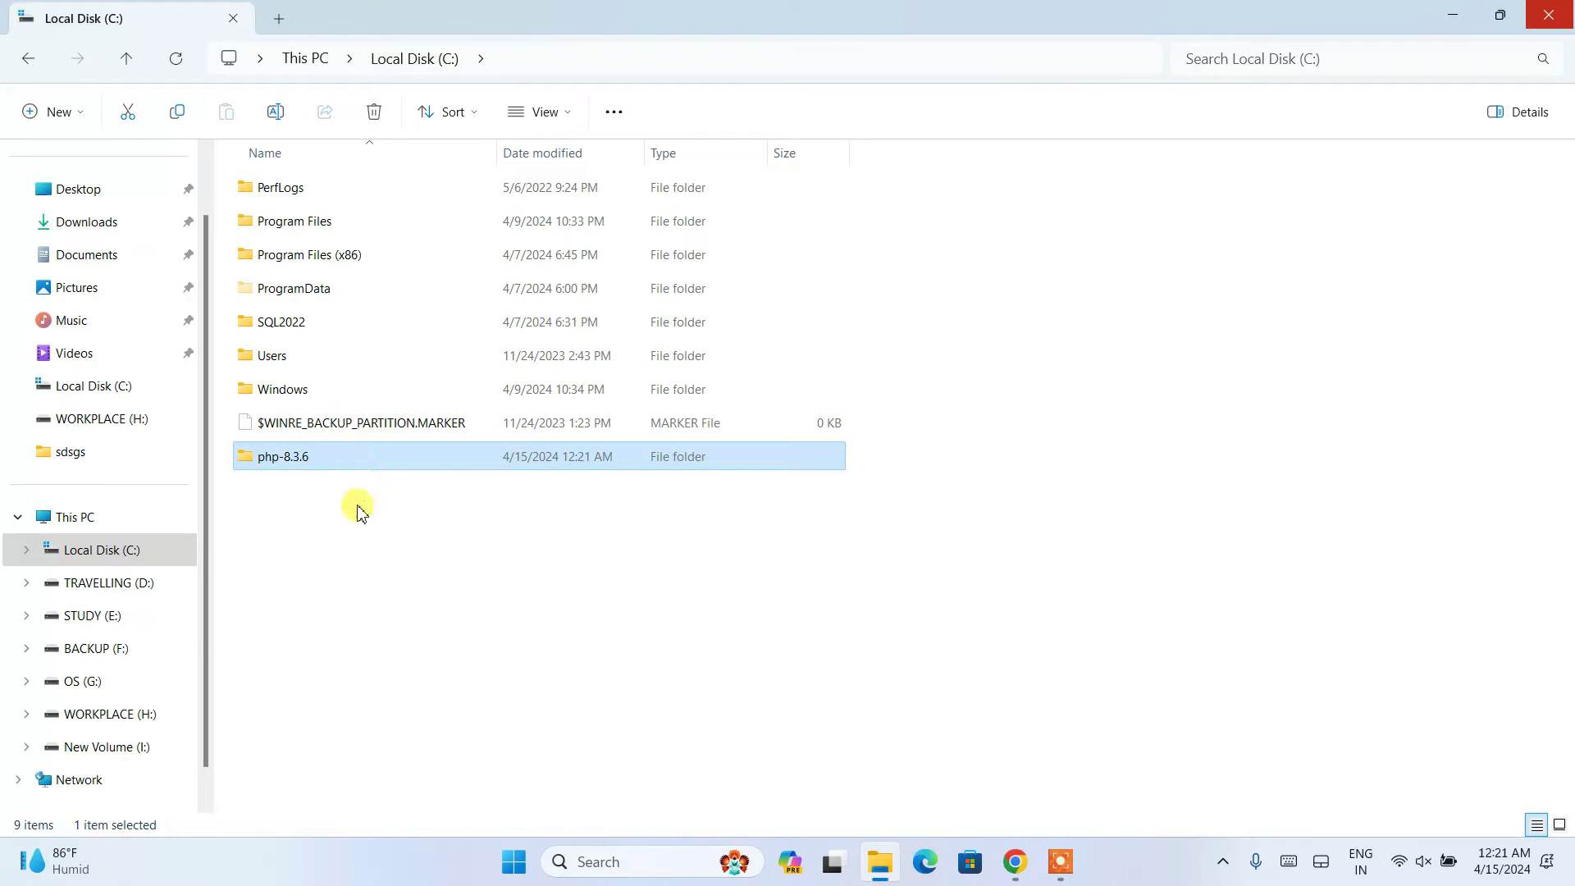
Copy the folder path C:\php-8.3.6 from the address bar and minimize Explorer.
double_click(364, 459)
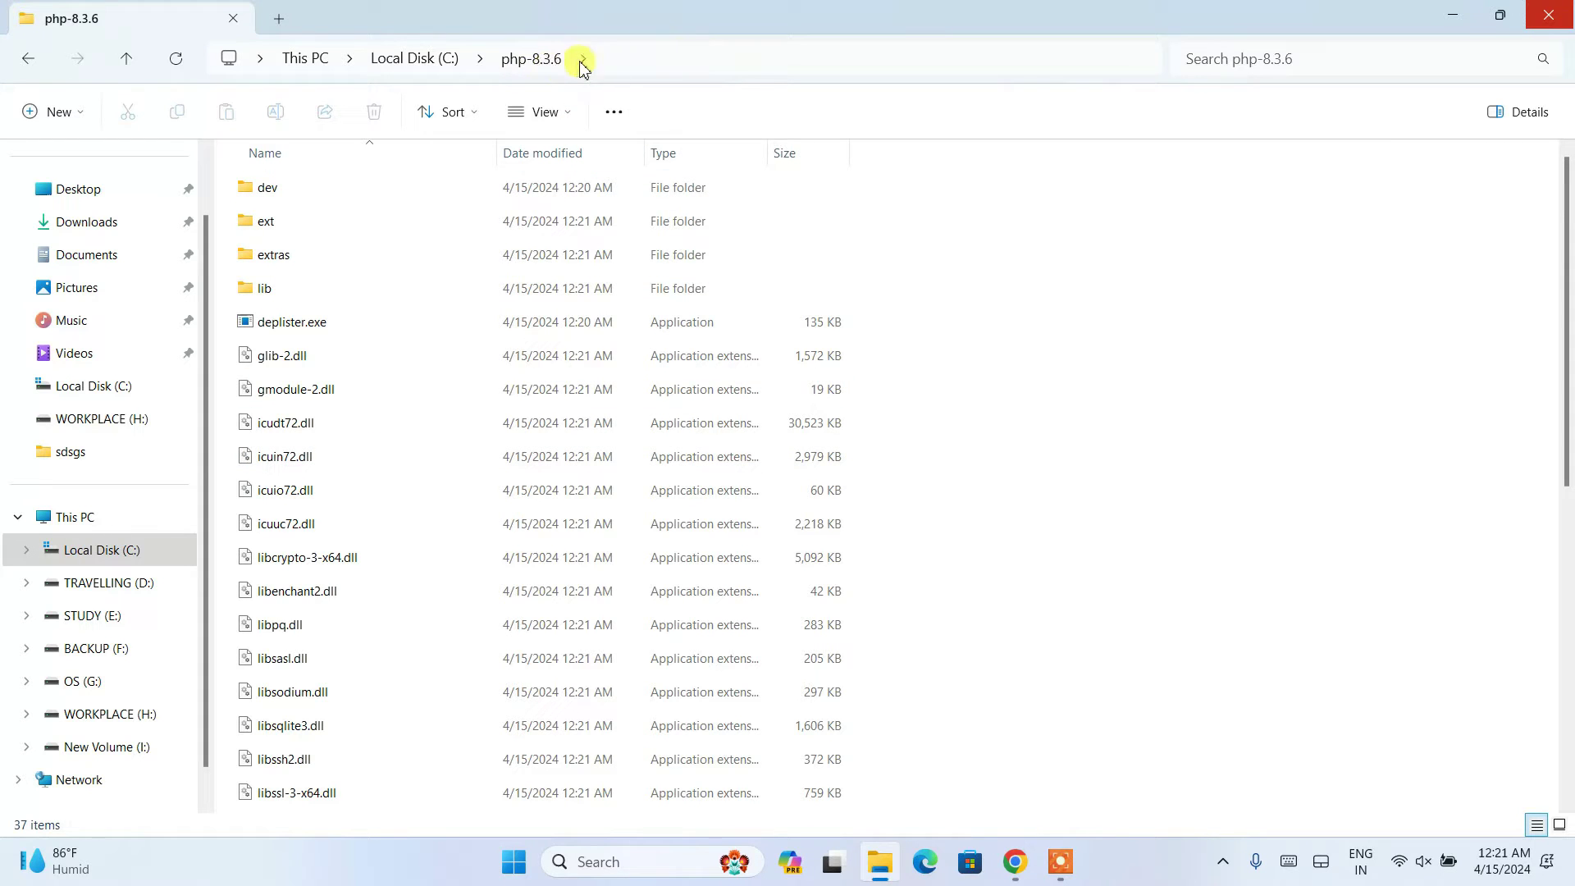
click(683, 61)
drag(329, 63, 184, 67)
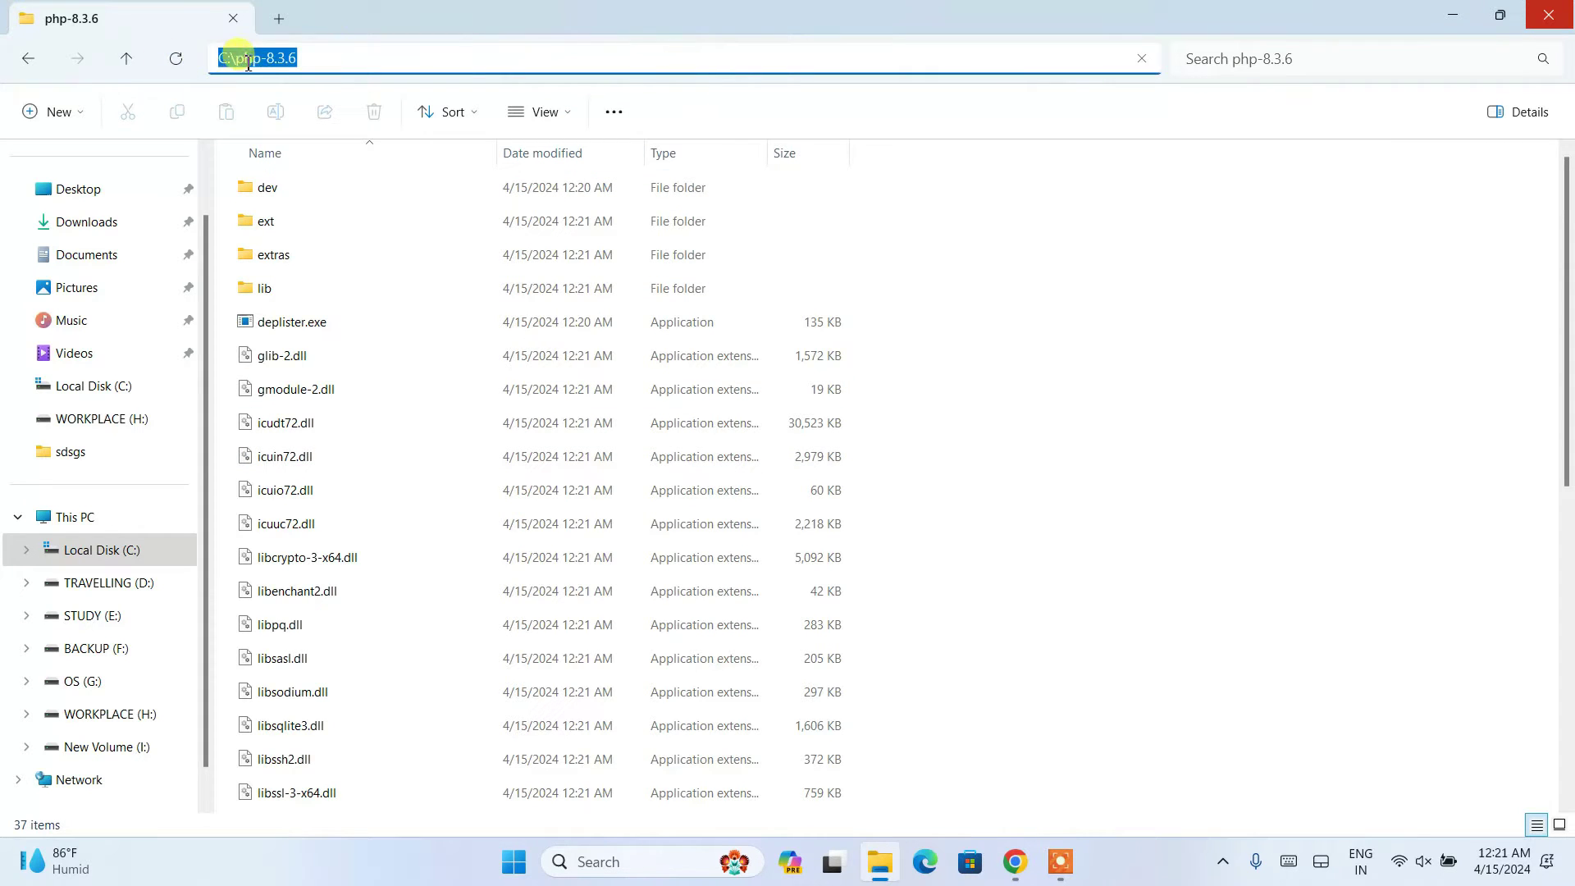
right_click(275, 64)
click(334, 113)
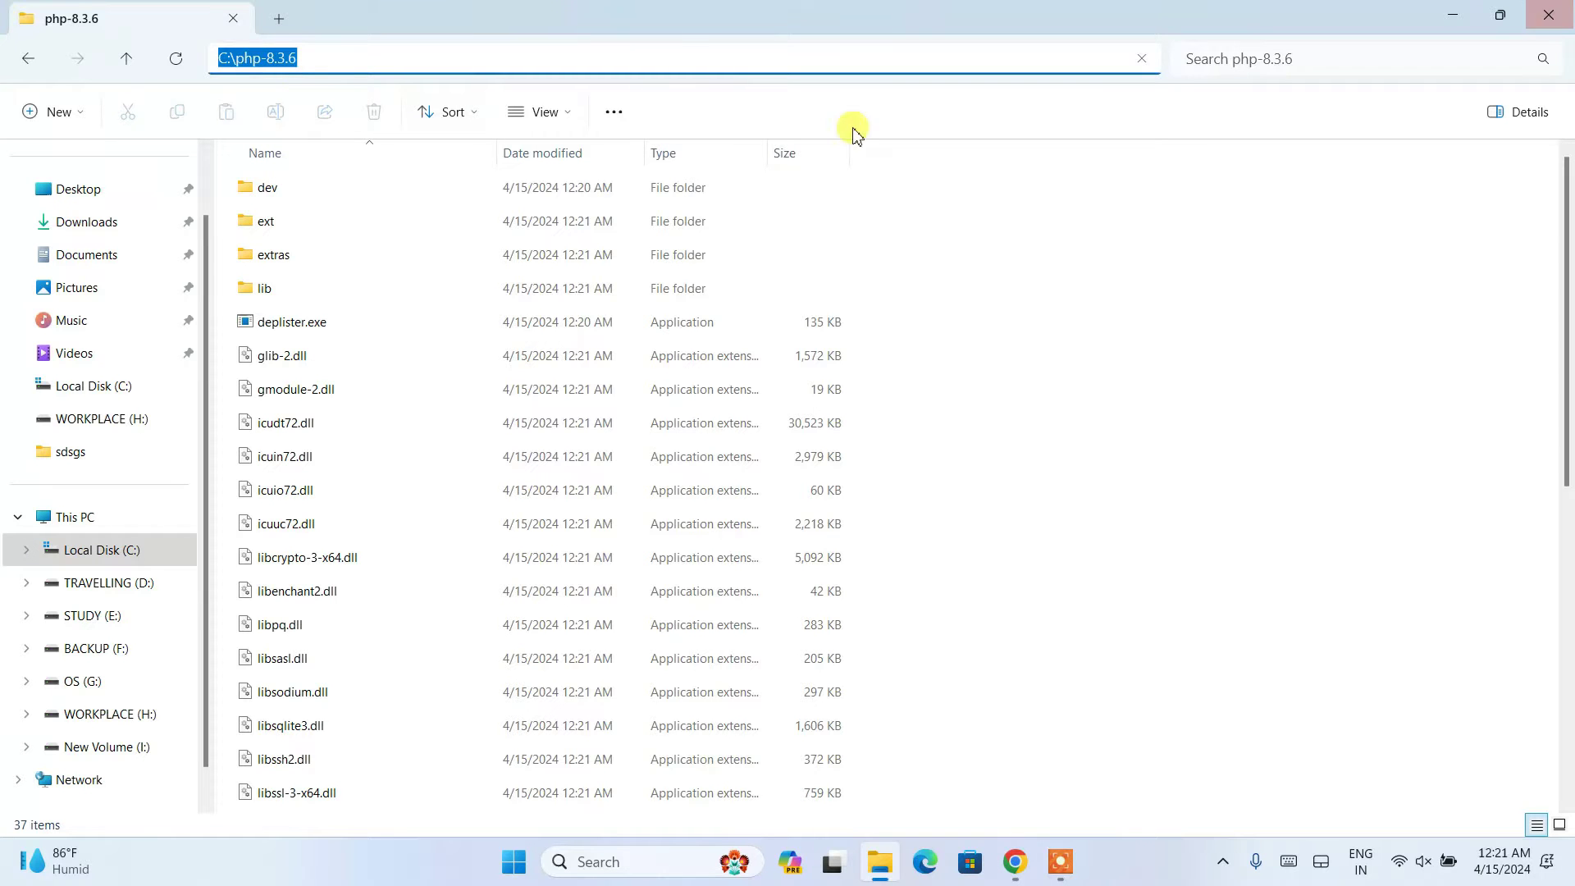
click(1457, 17)
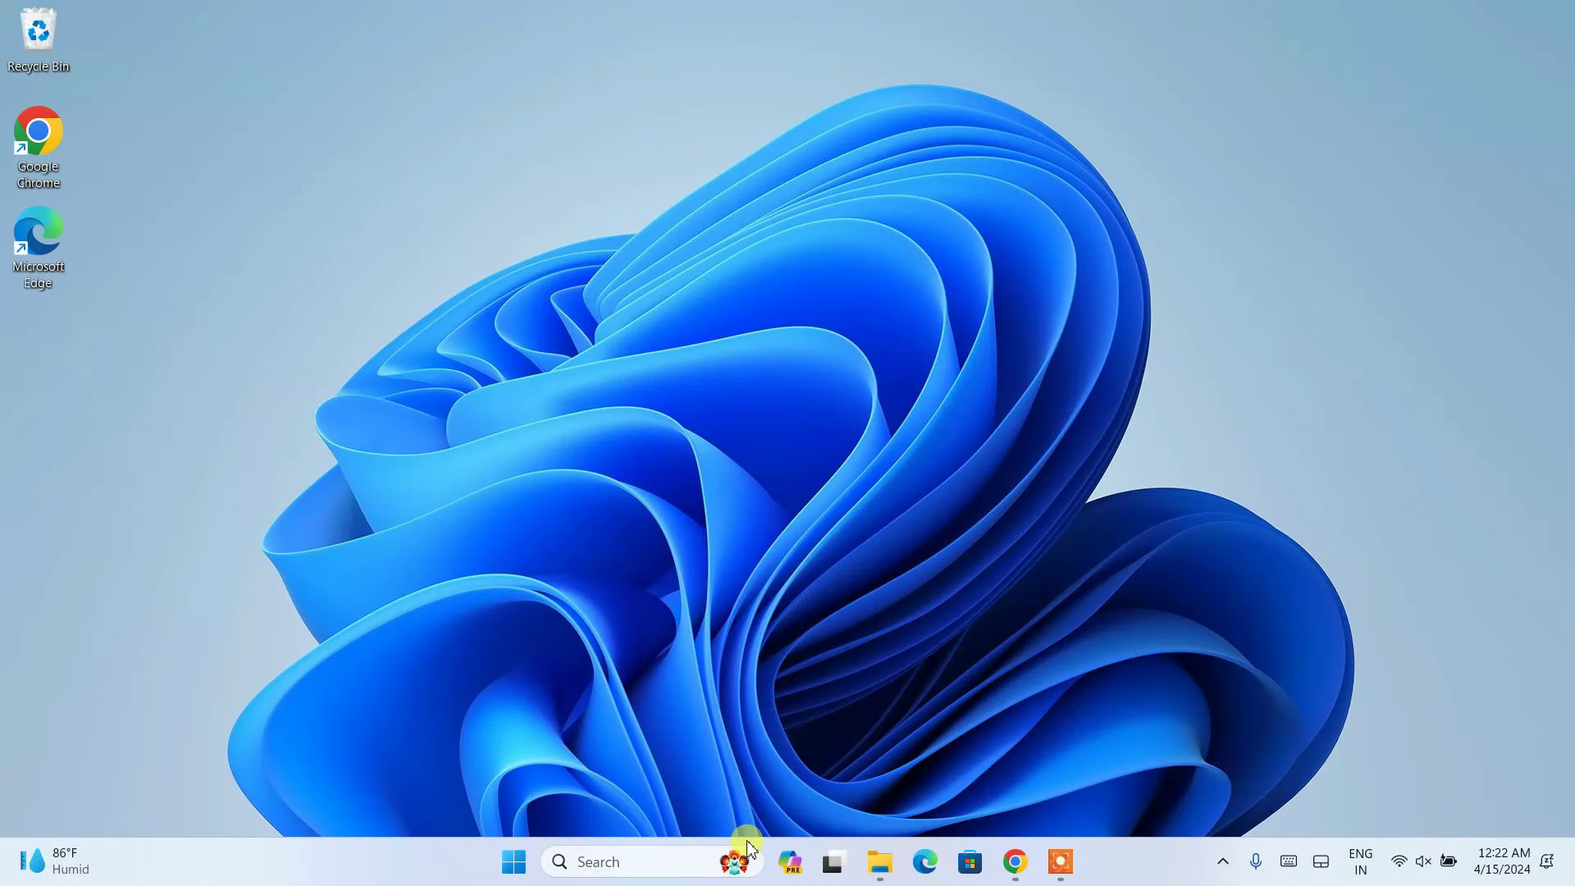
Open the system Path variable for editing via the environment variables settings.
click(591, 861)
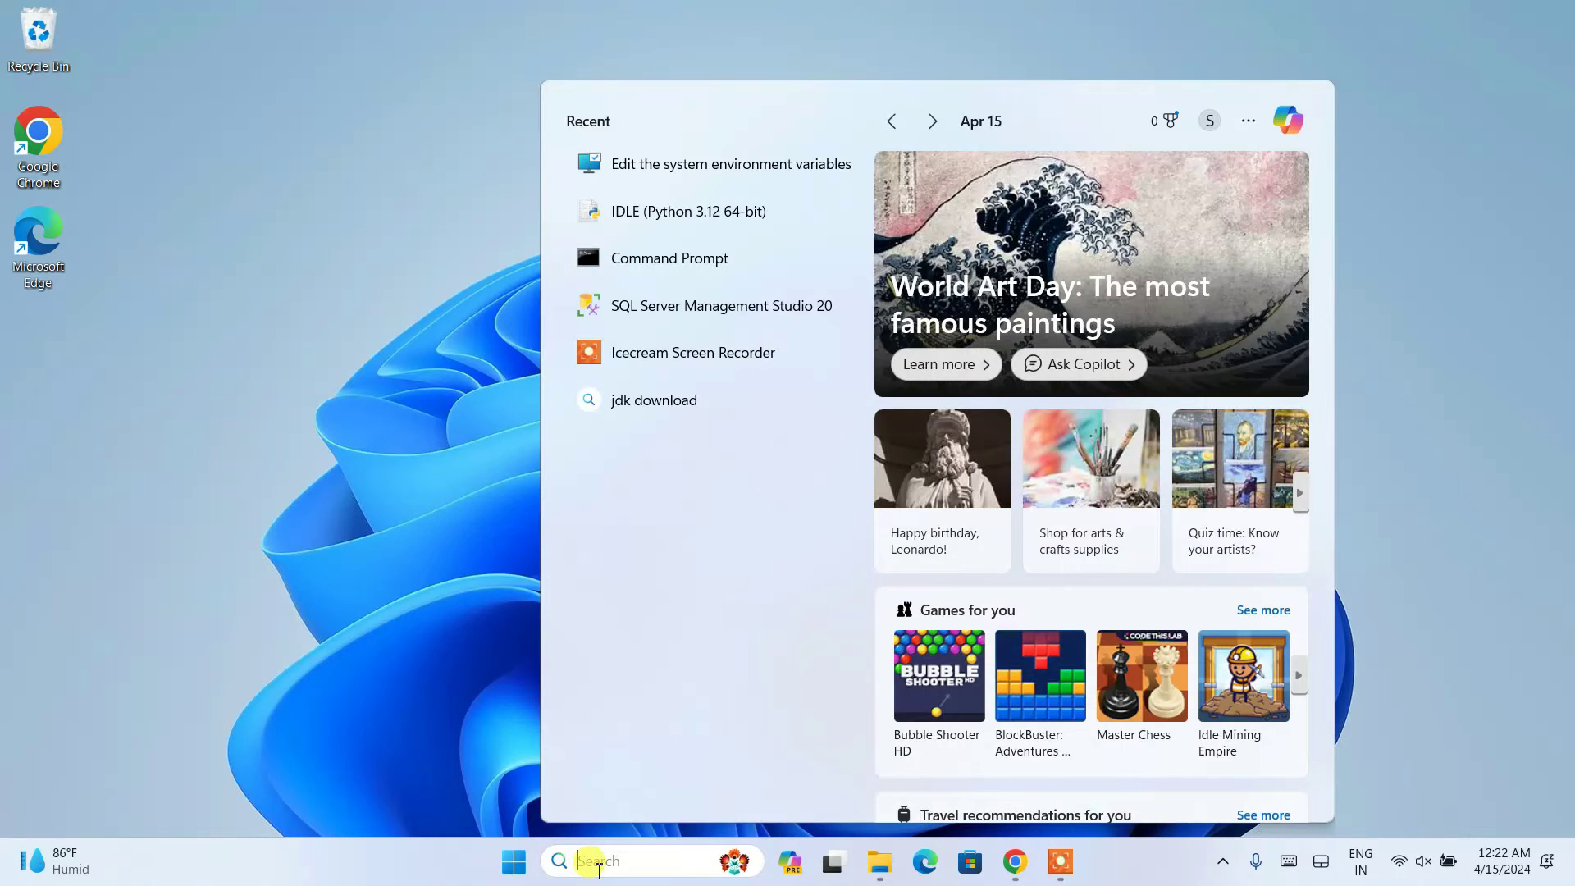
text(environ)
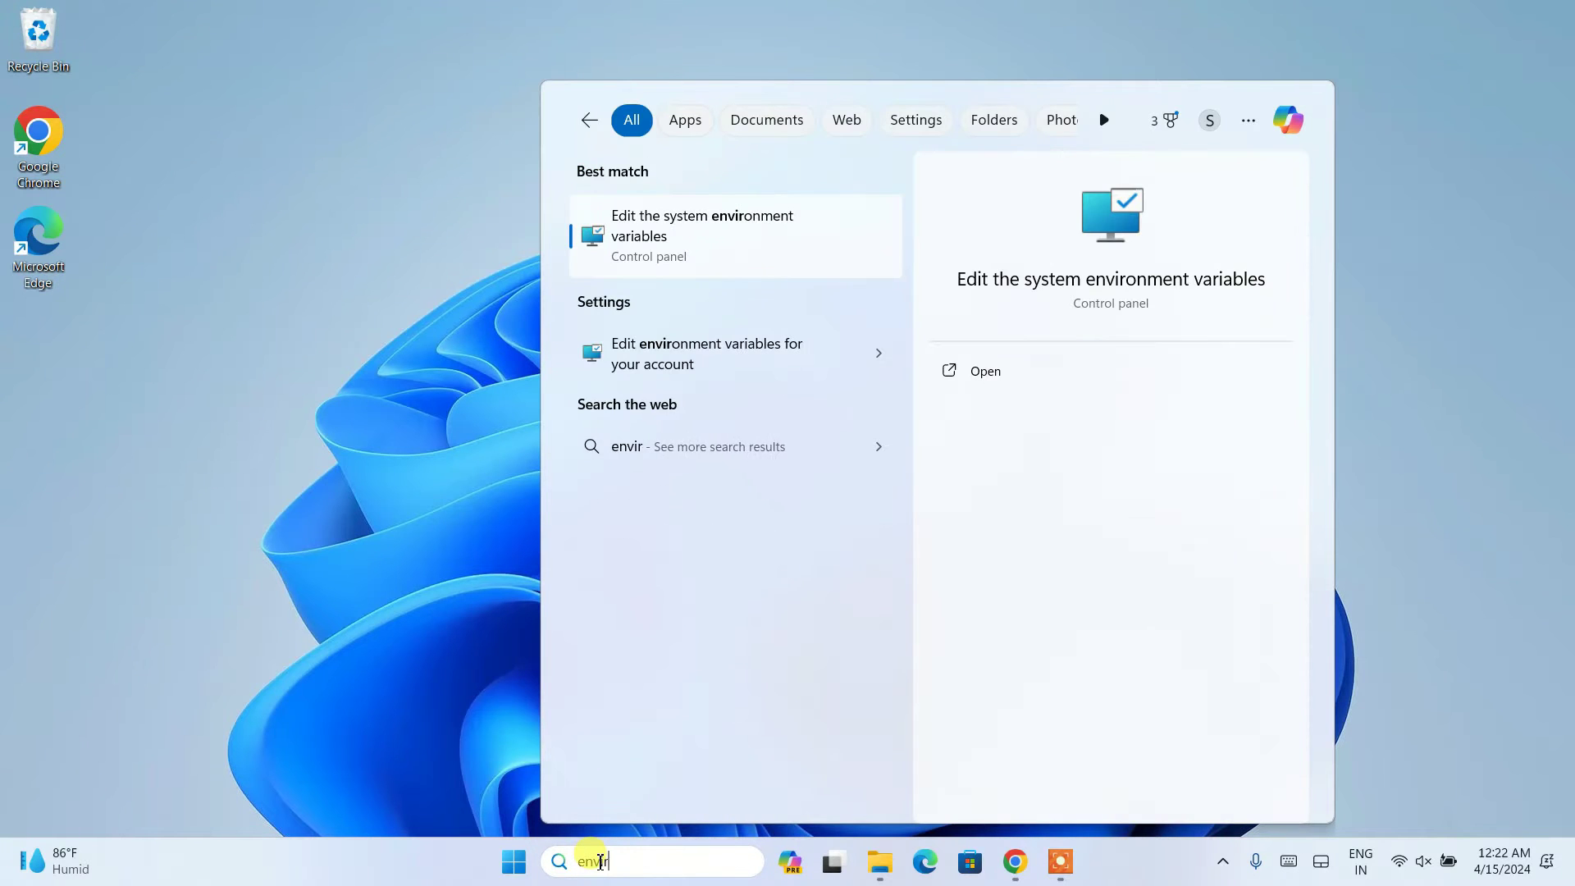
click(820, 219)
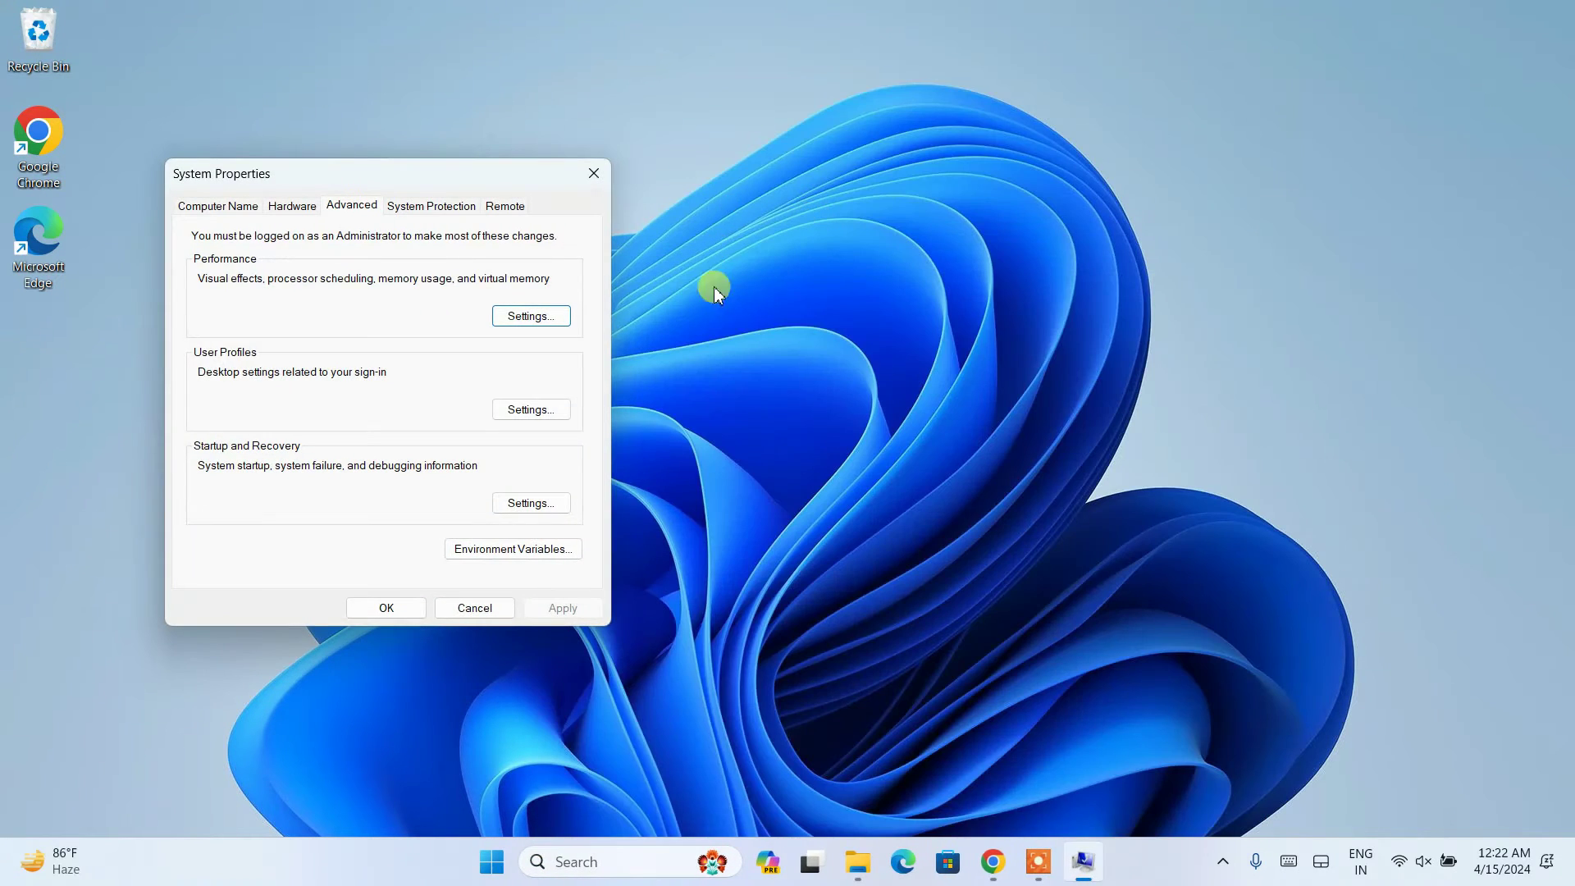
click(507, 550)
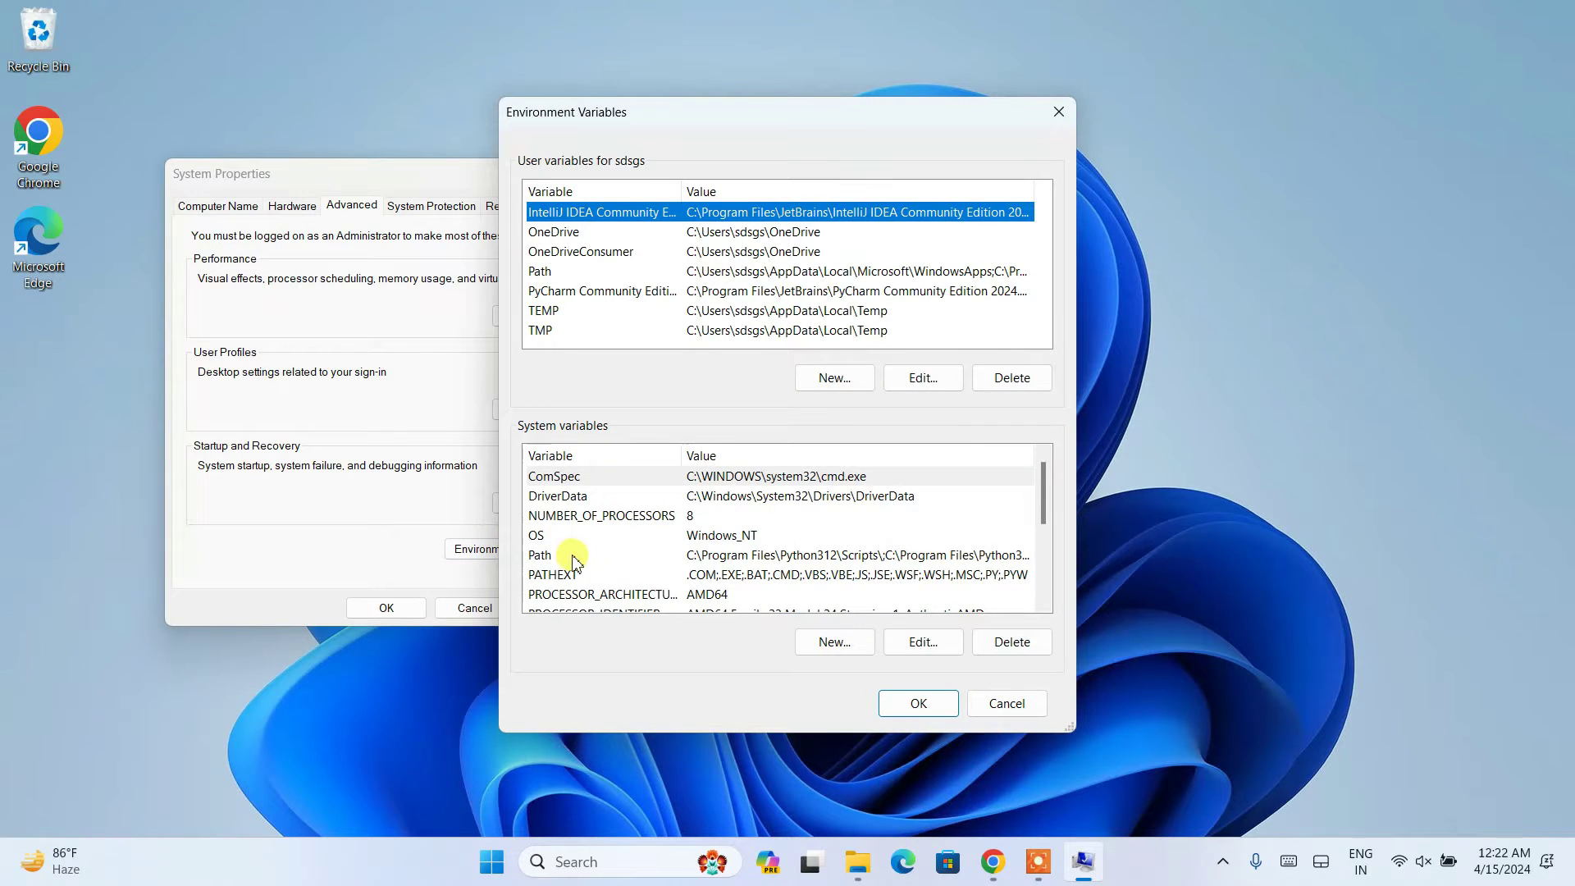
click(574, 558)
click(918, 644)
drag(668, 146, 743, 146)
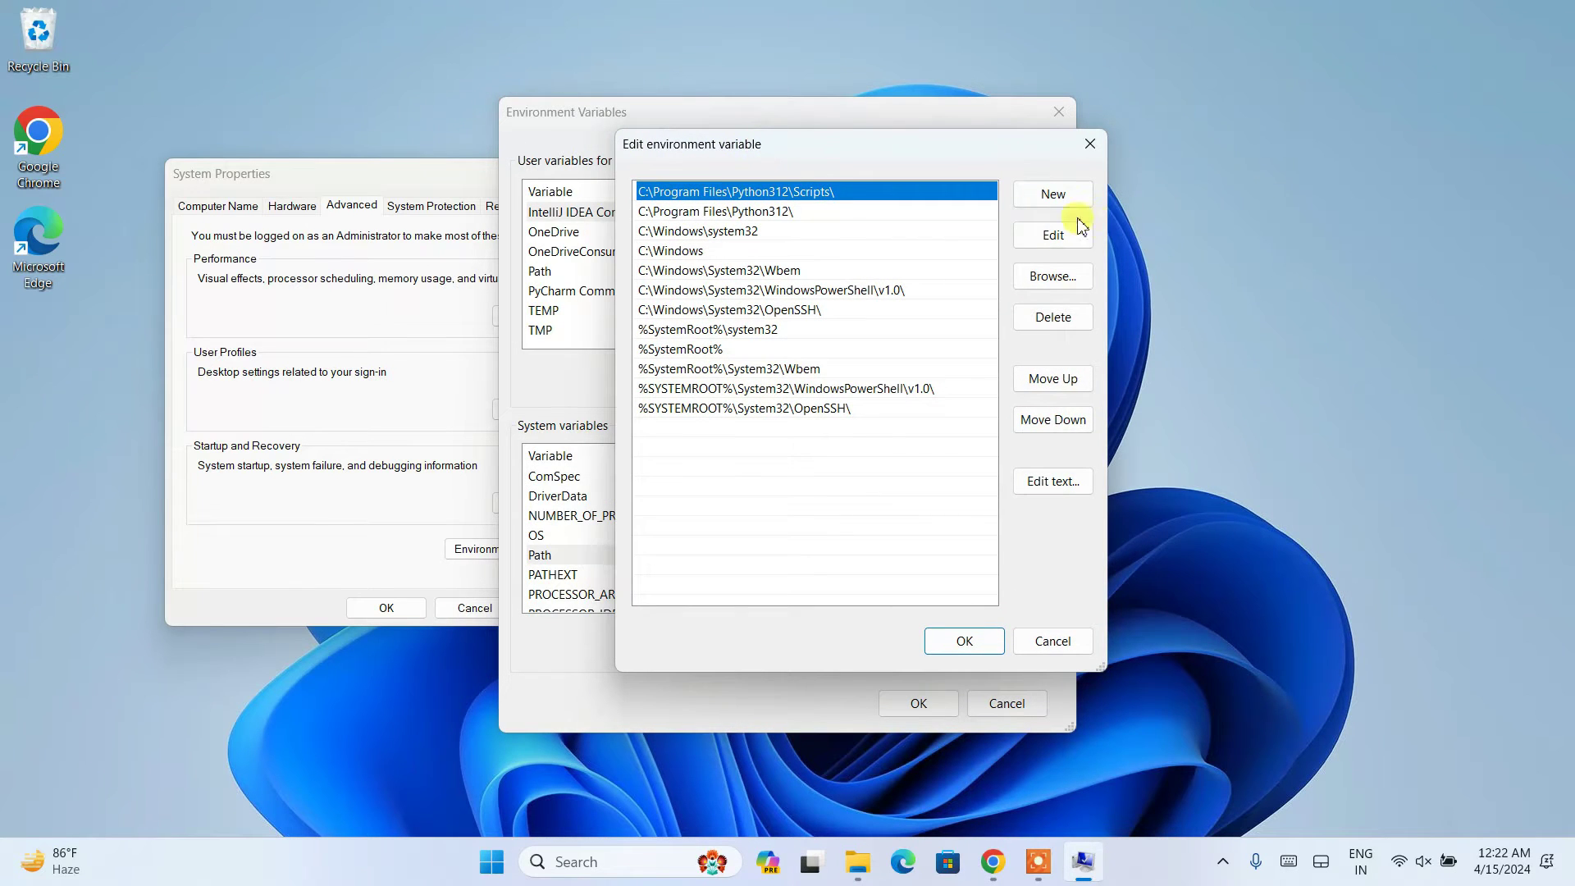
Add C:\php-8.3.6 as a new Path entry and confirm all three dialogs.
click(1054, 194)
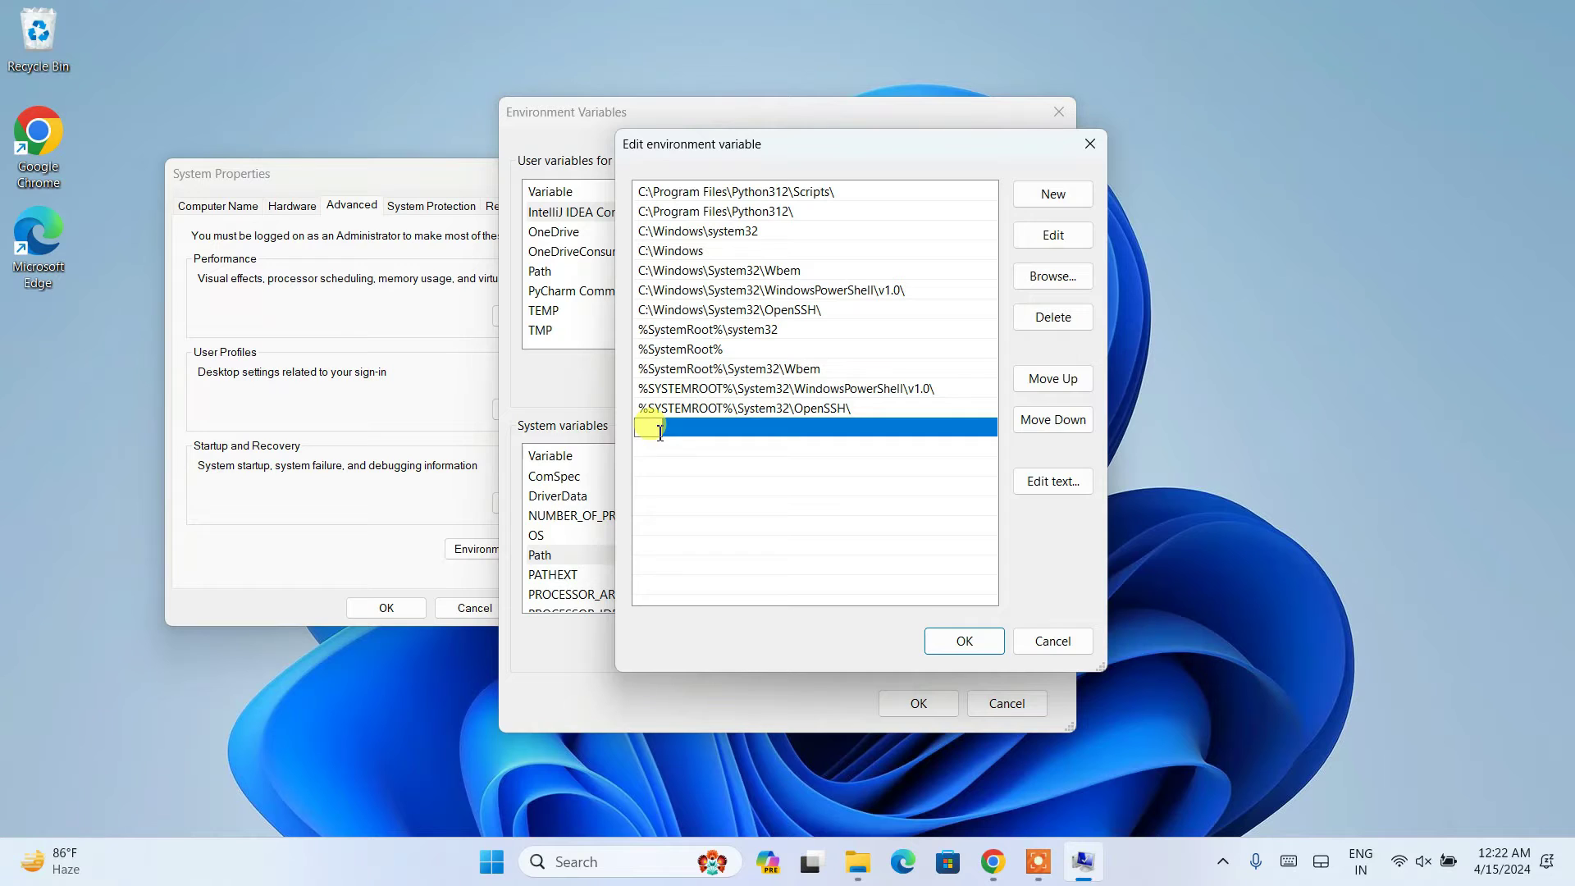
right_click(660, 433)
click(704, 517)
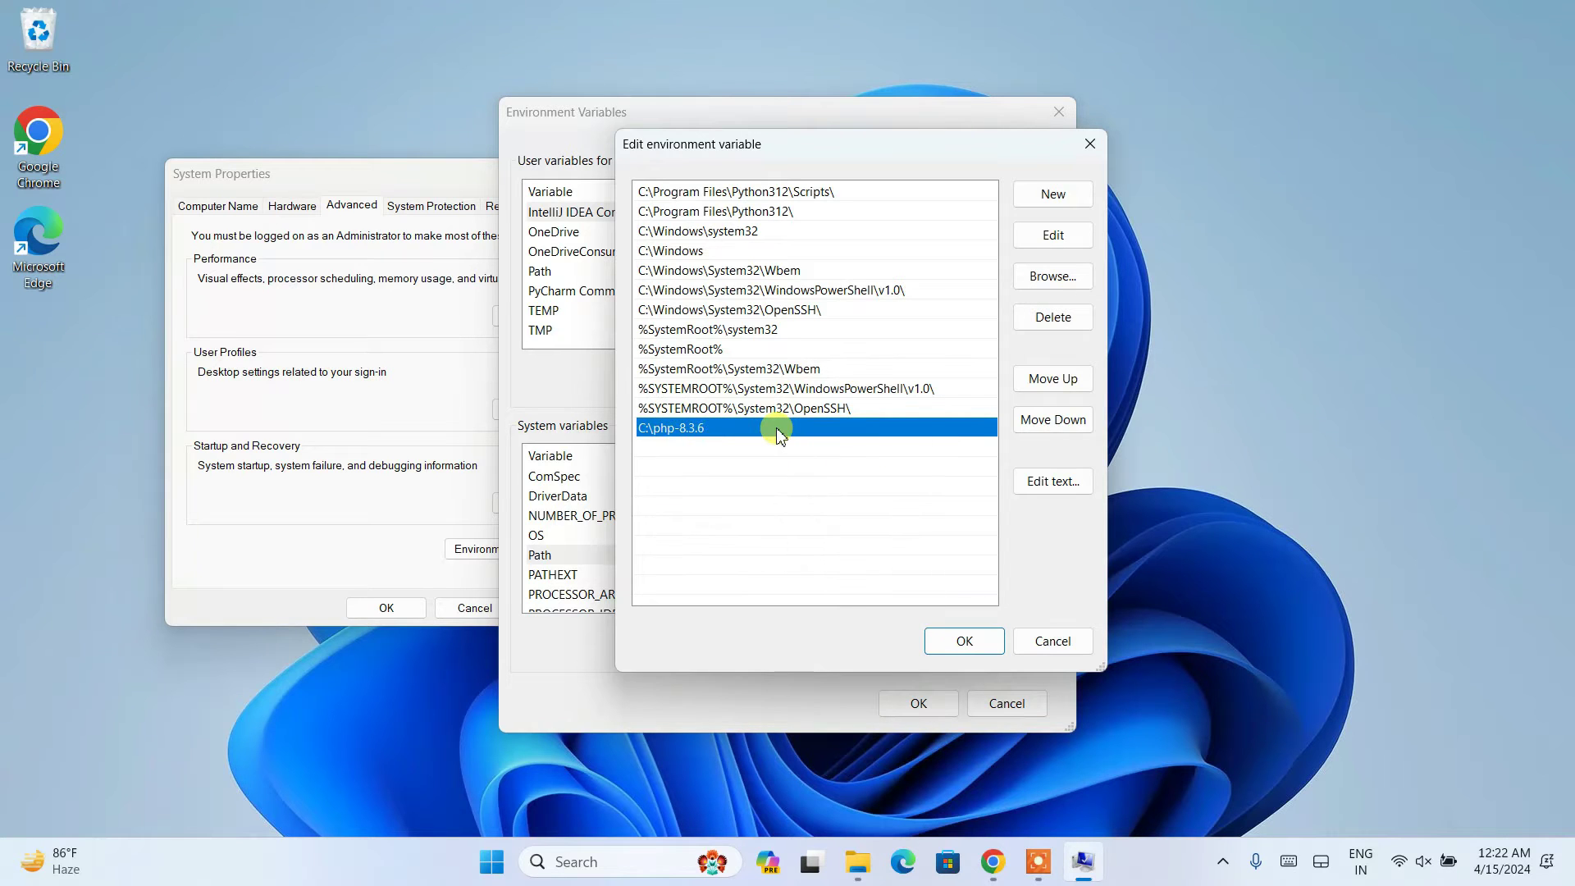
click(964, 641)
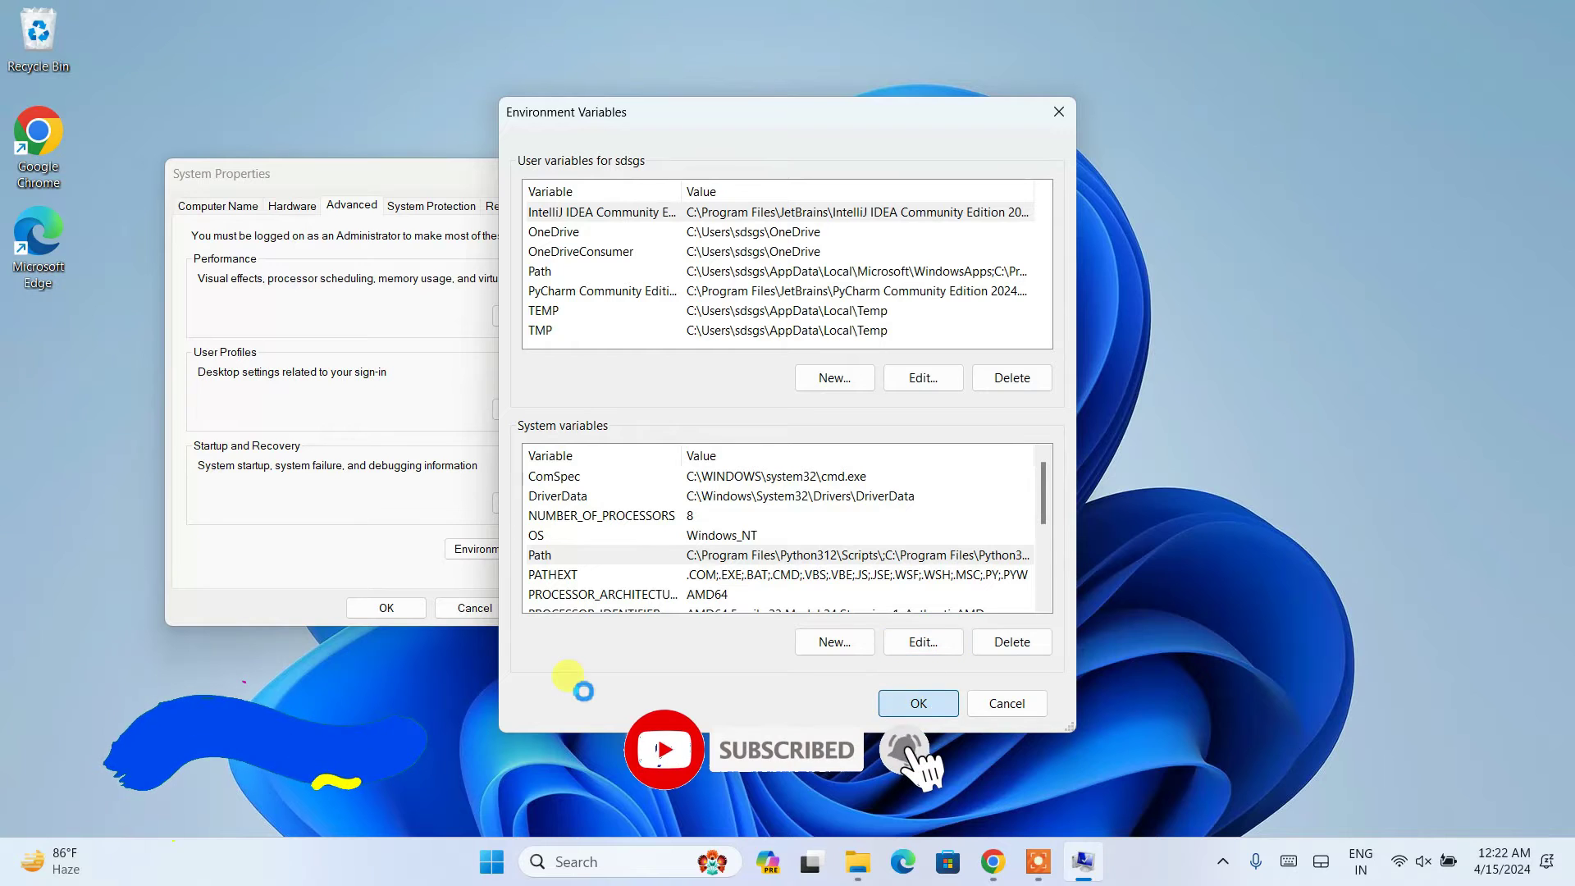
key(Return)
click(407, 615)
Launch Command Prompt from a Windows search for cmd.
click(647, 857)
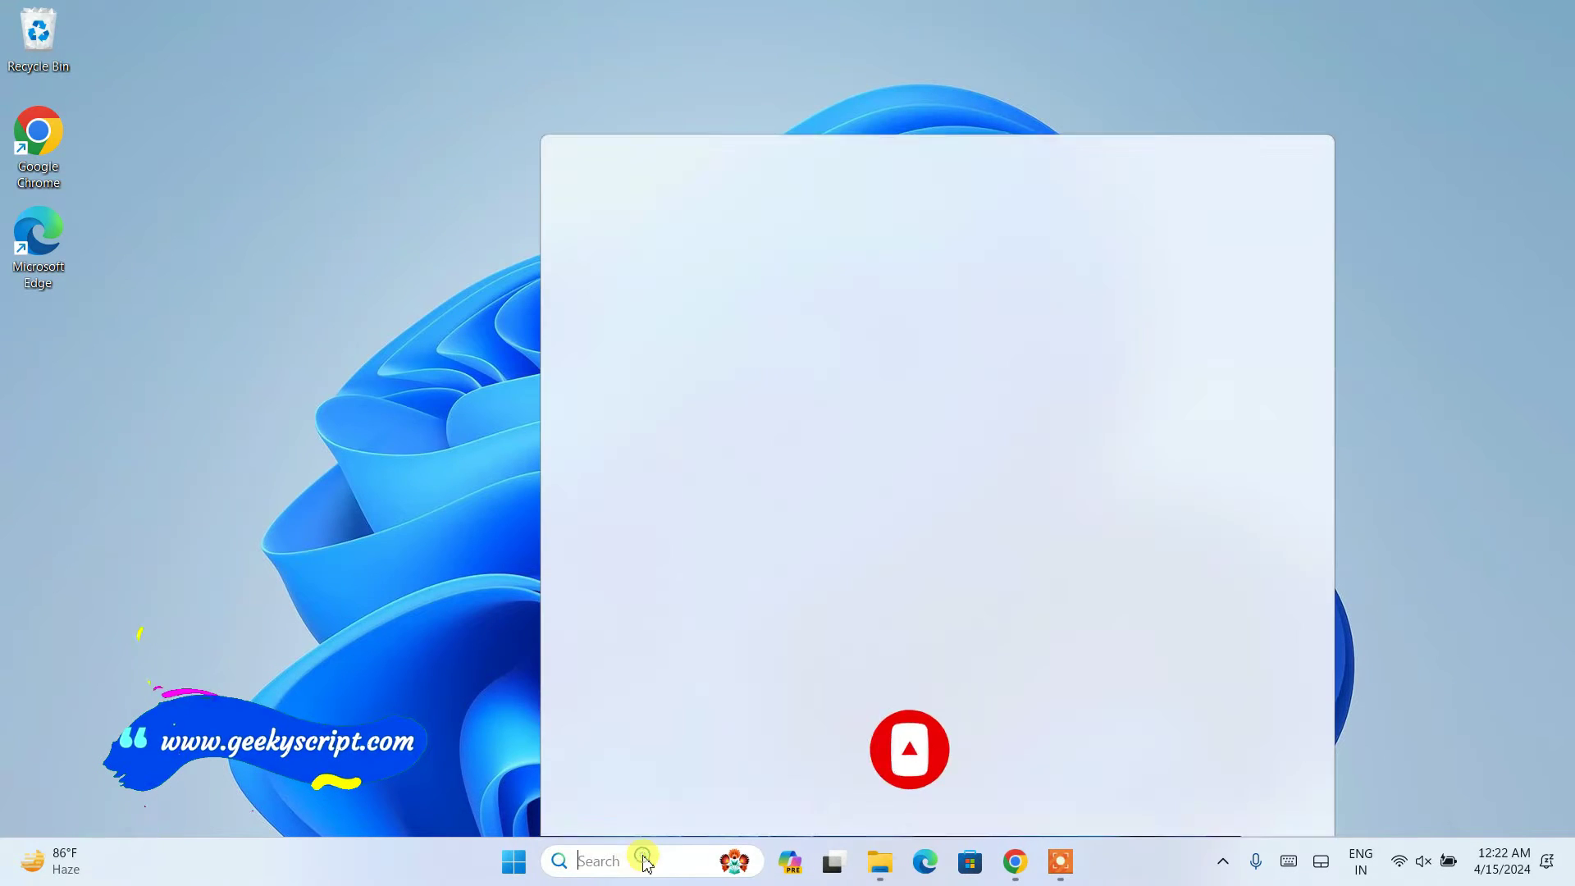
text(cmd)
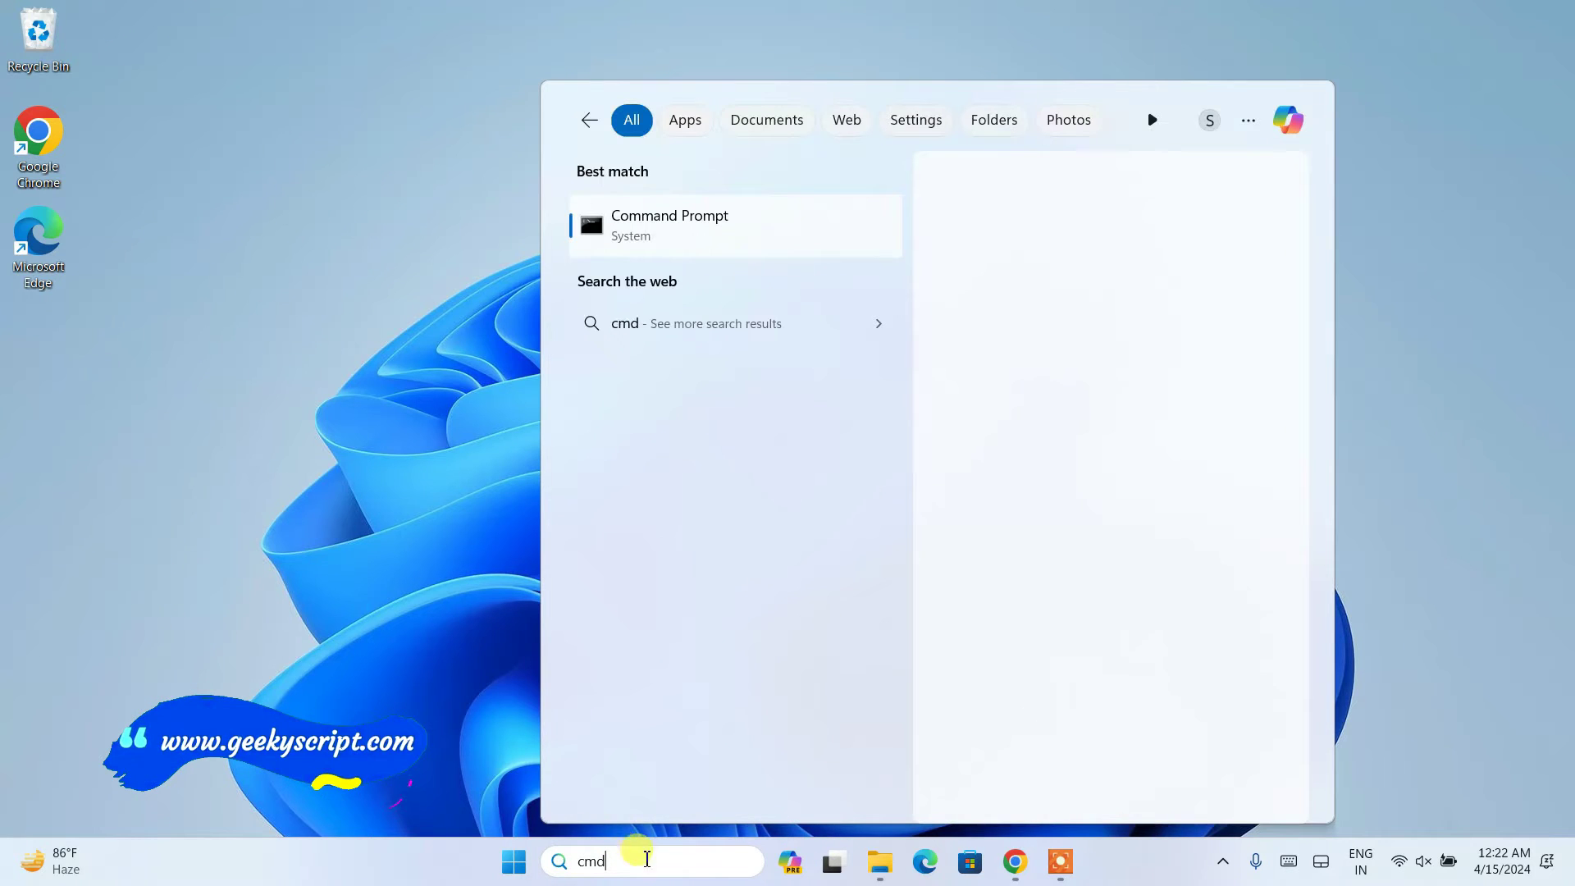
click(693, 223)
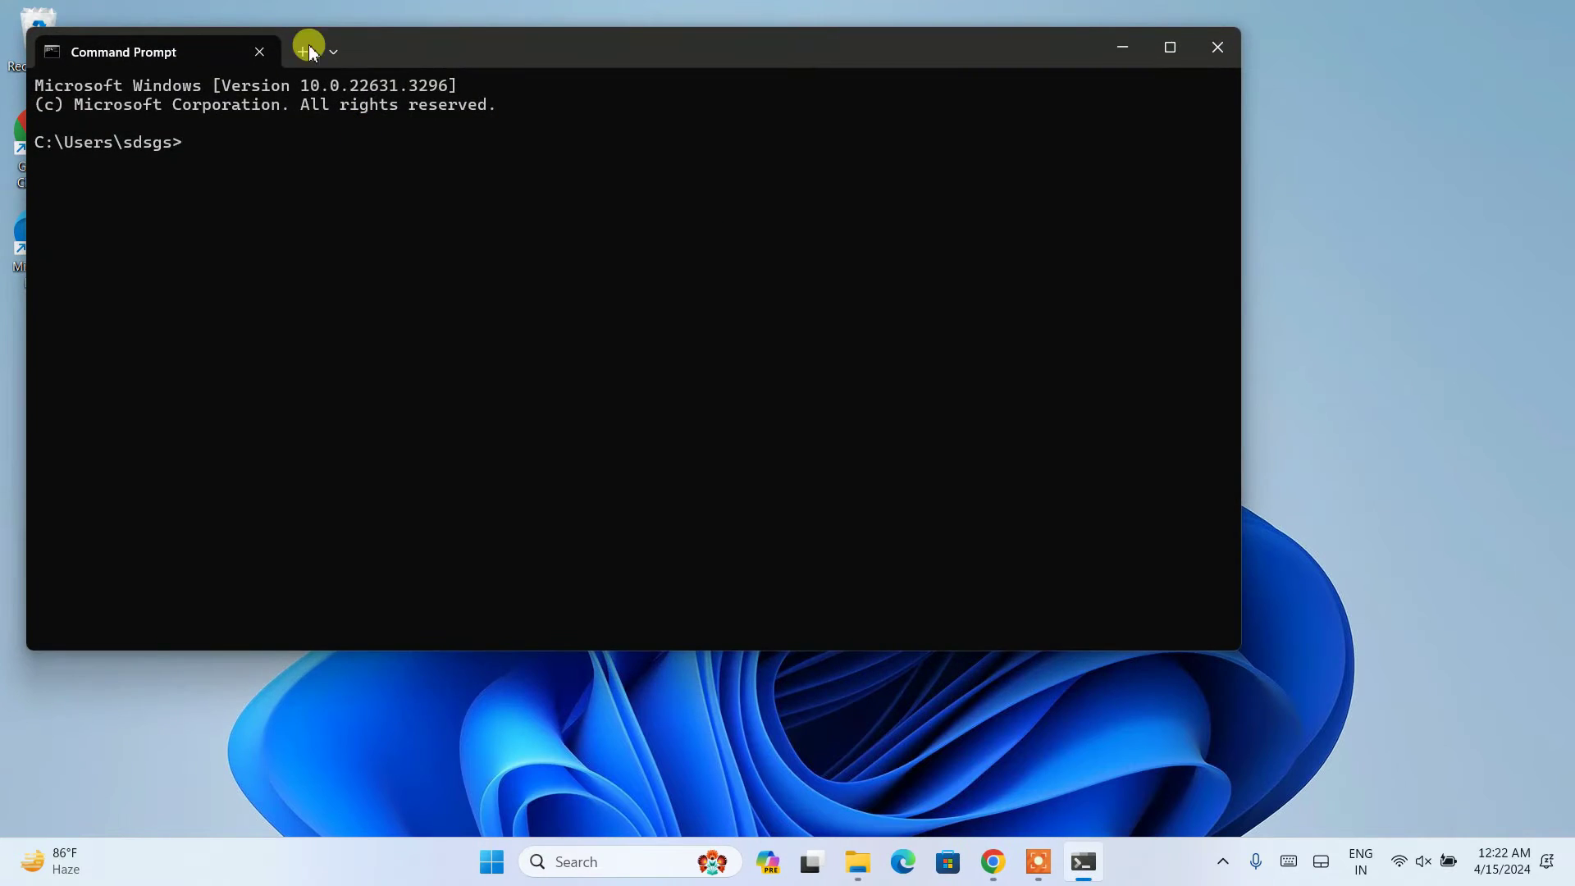
drag(412, 53, 667, 105)
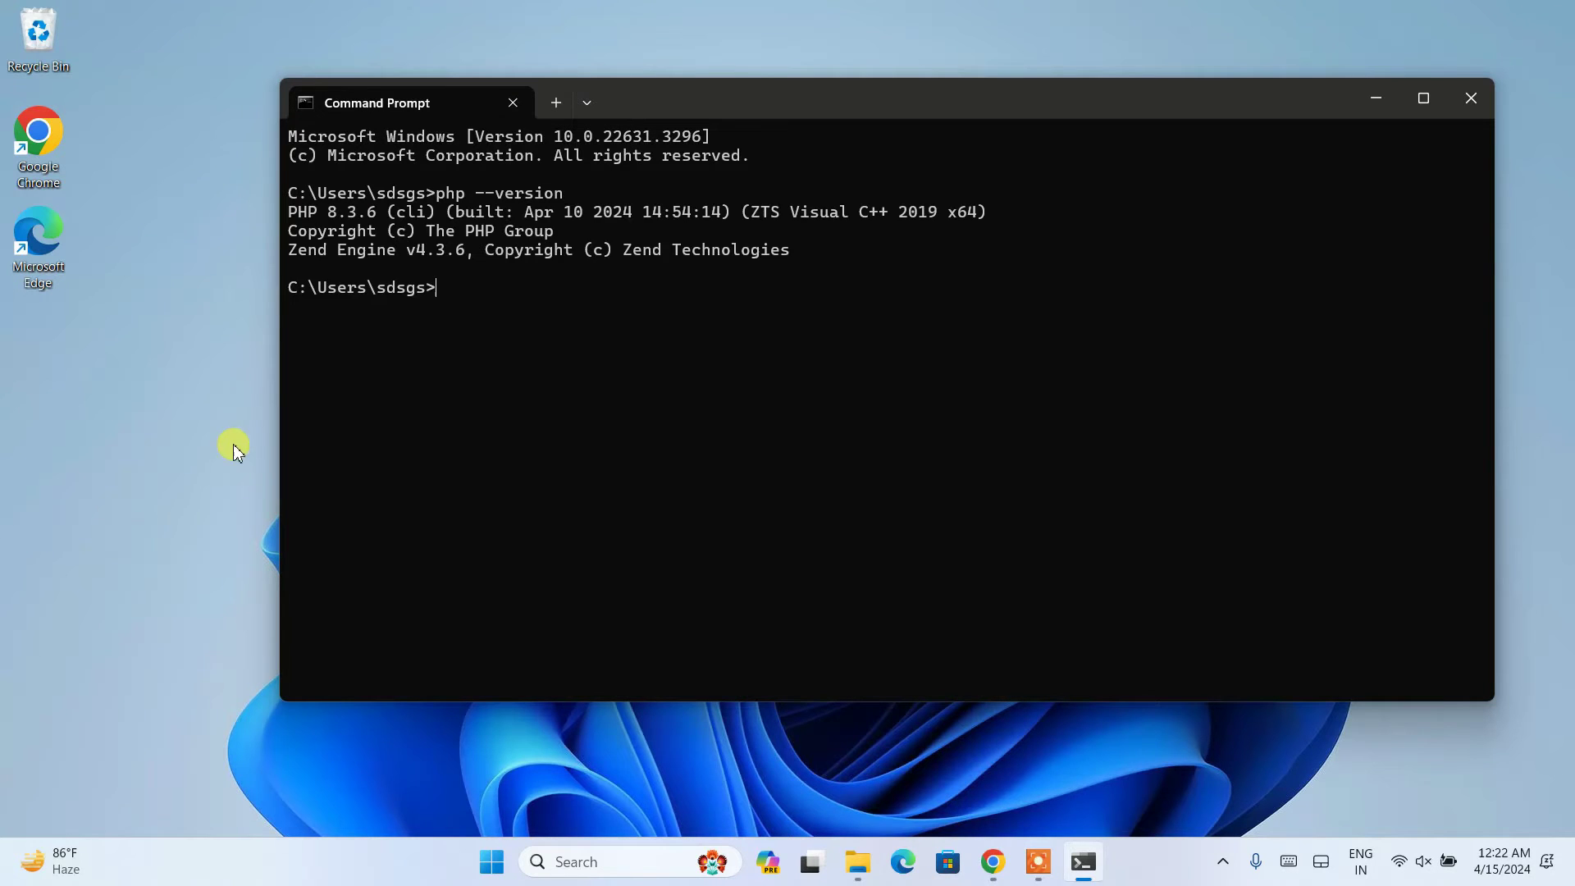
Check php --version shows PHP 8.3.6 with Zend Engine v4.3.6, then close the window.
drag(285, 211, 391, 215)
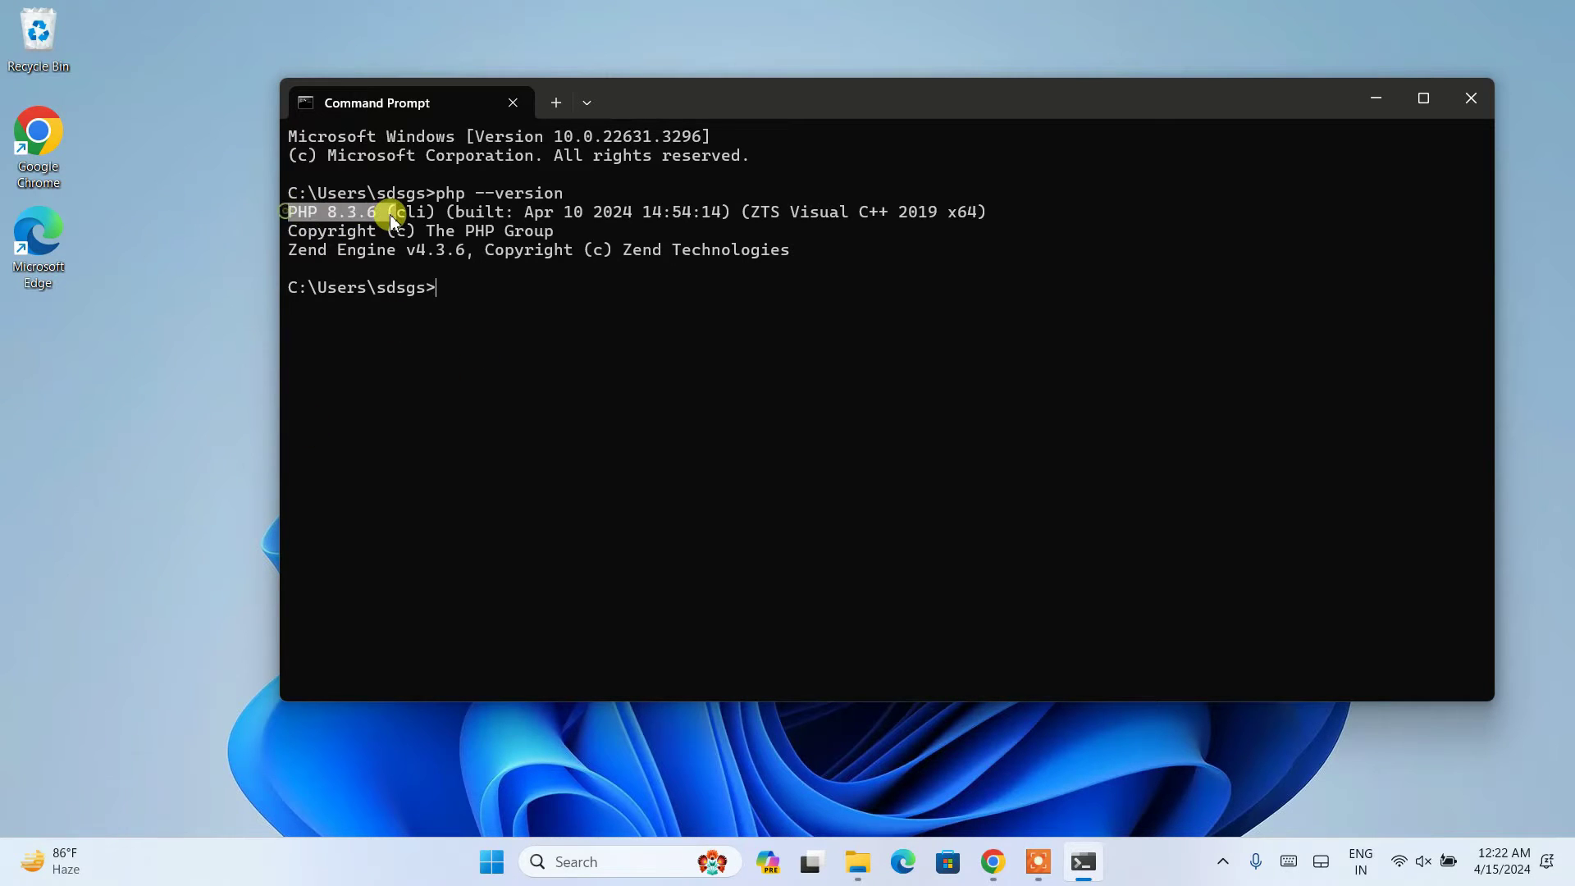
click(516, 253)
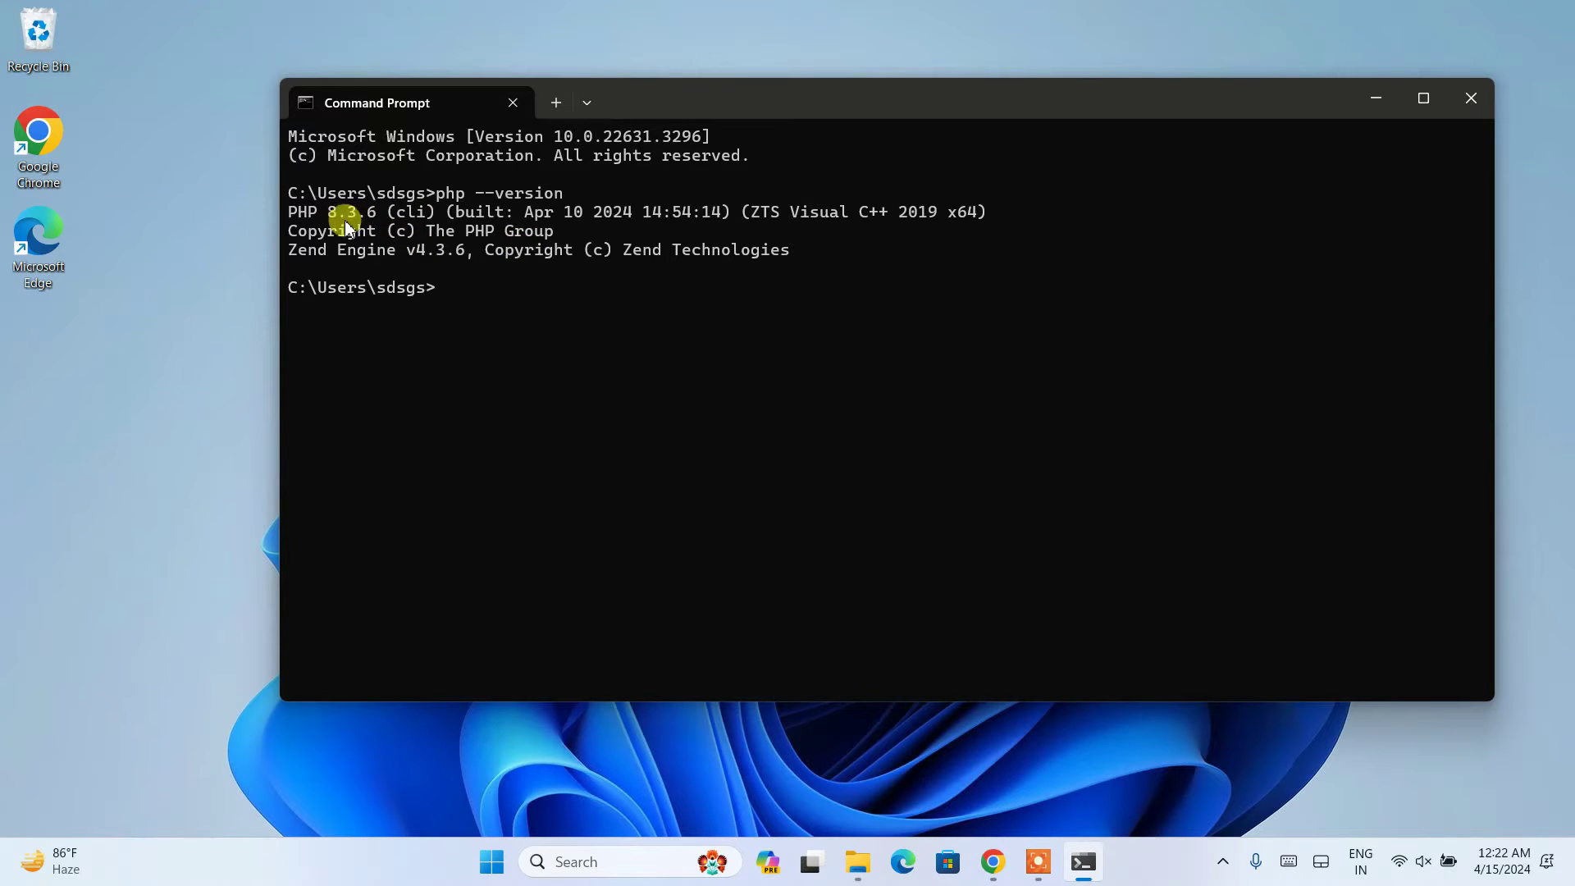
drag(286, 206, 645, 270)
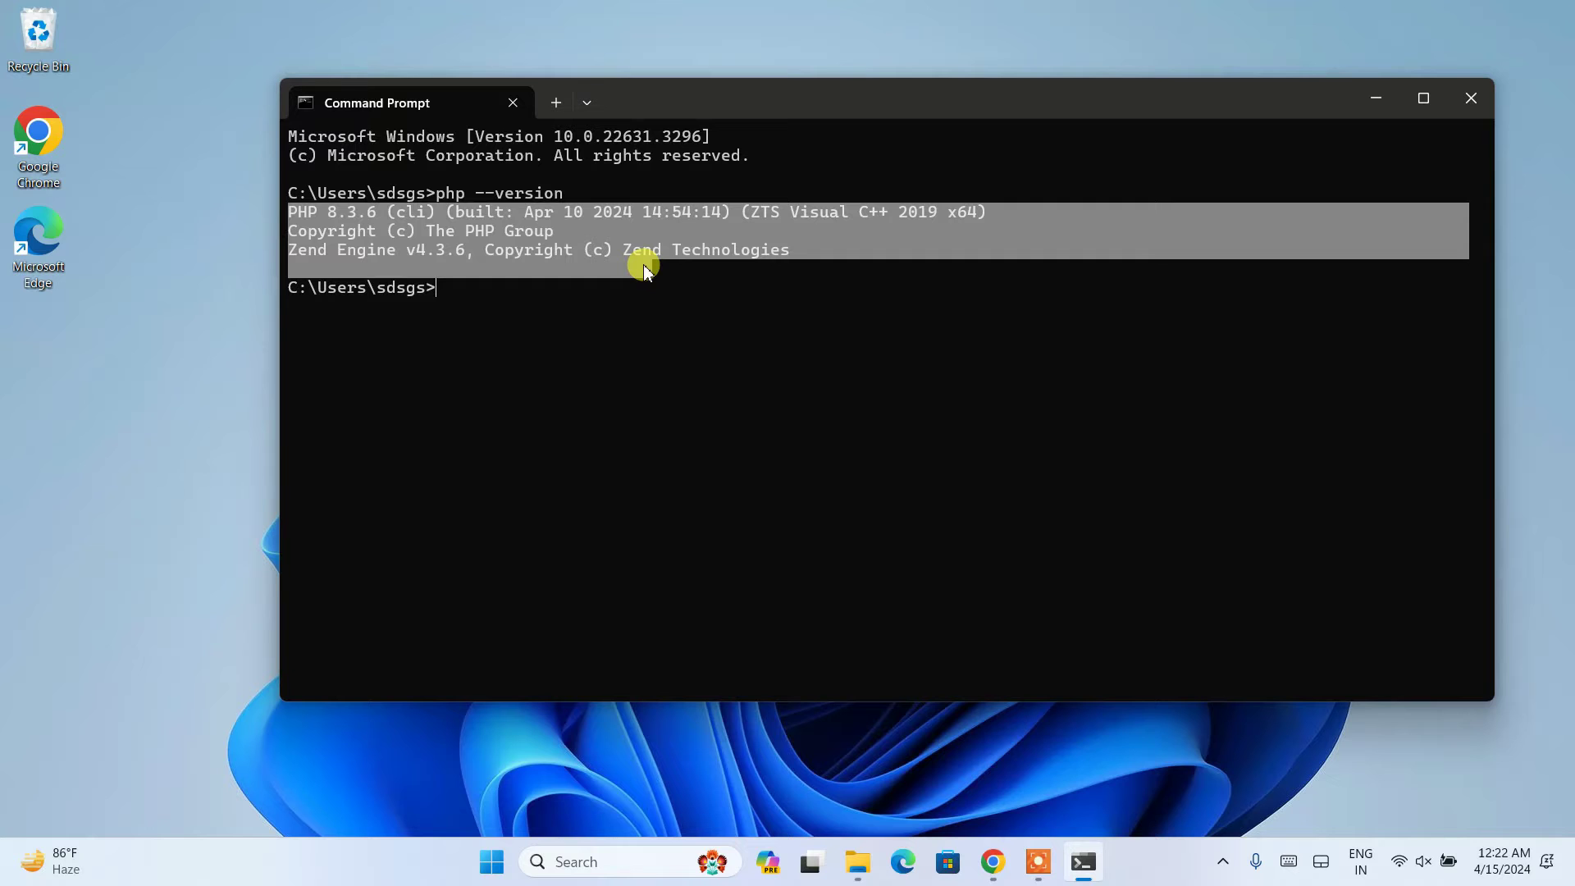
key(ctrl+c)
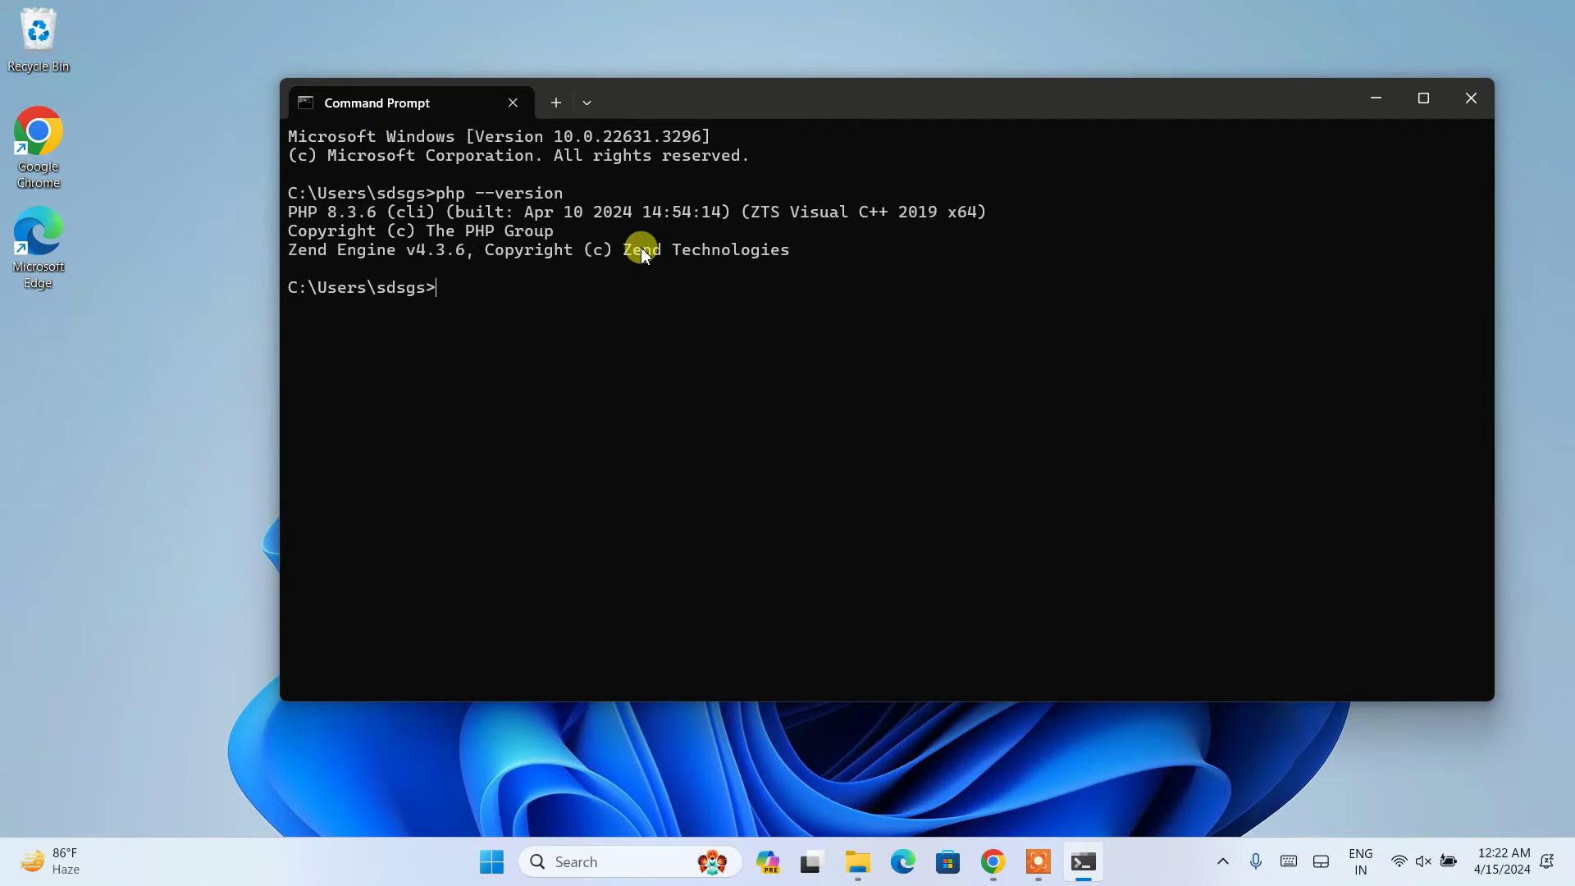
click(1471, 98)
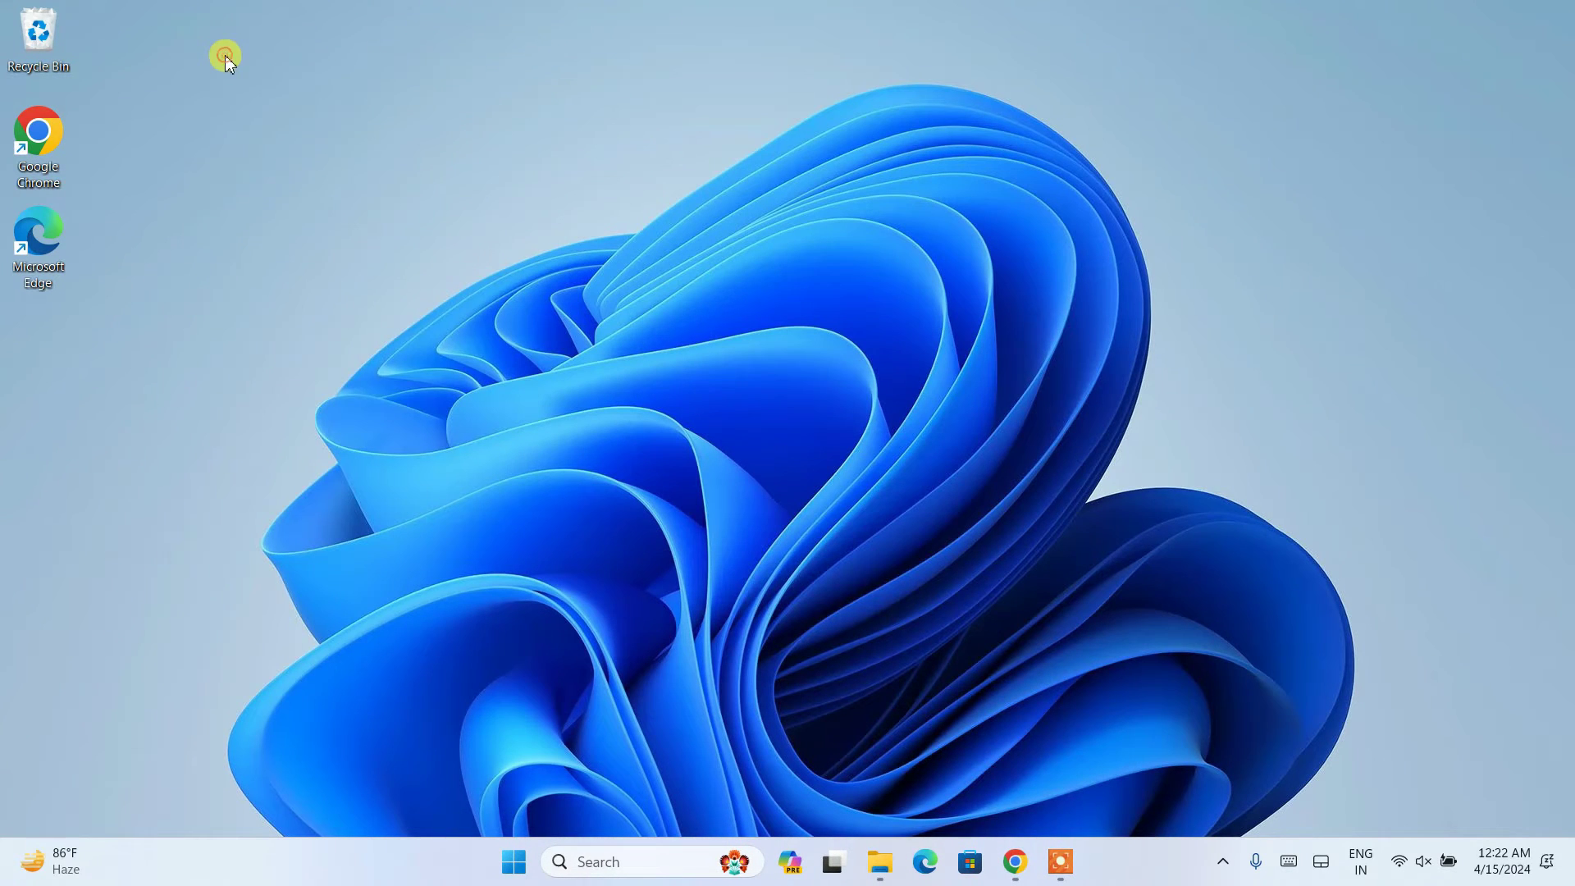
Create a new desktop folder named php practice.
right_click(224, 56)
mouse_move(294, 219)
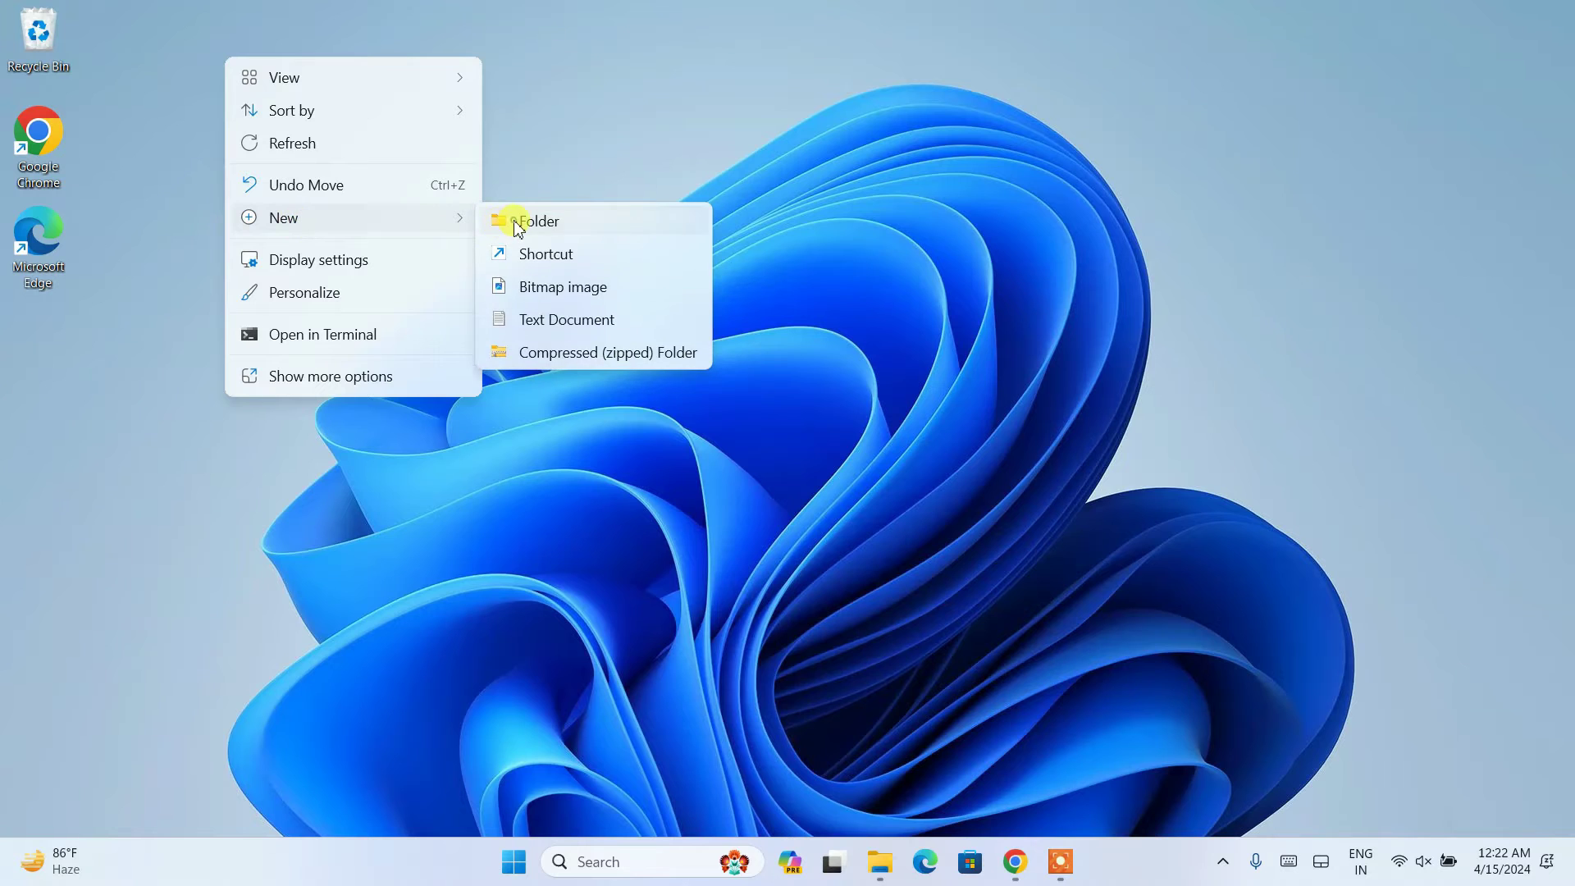
click(517, 221)
text(ph)
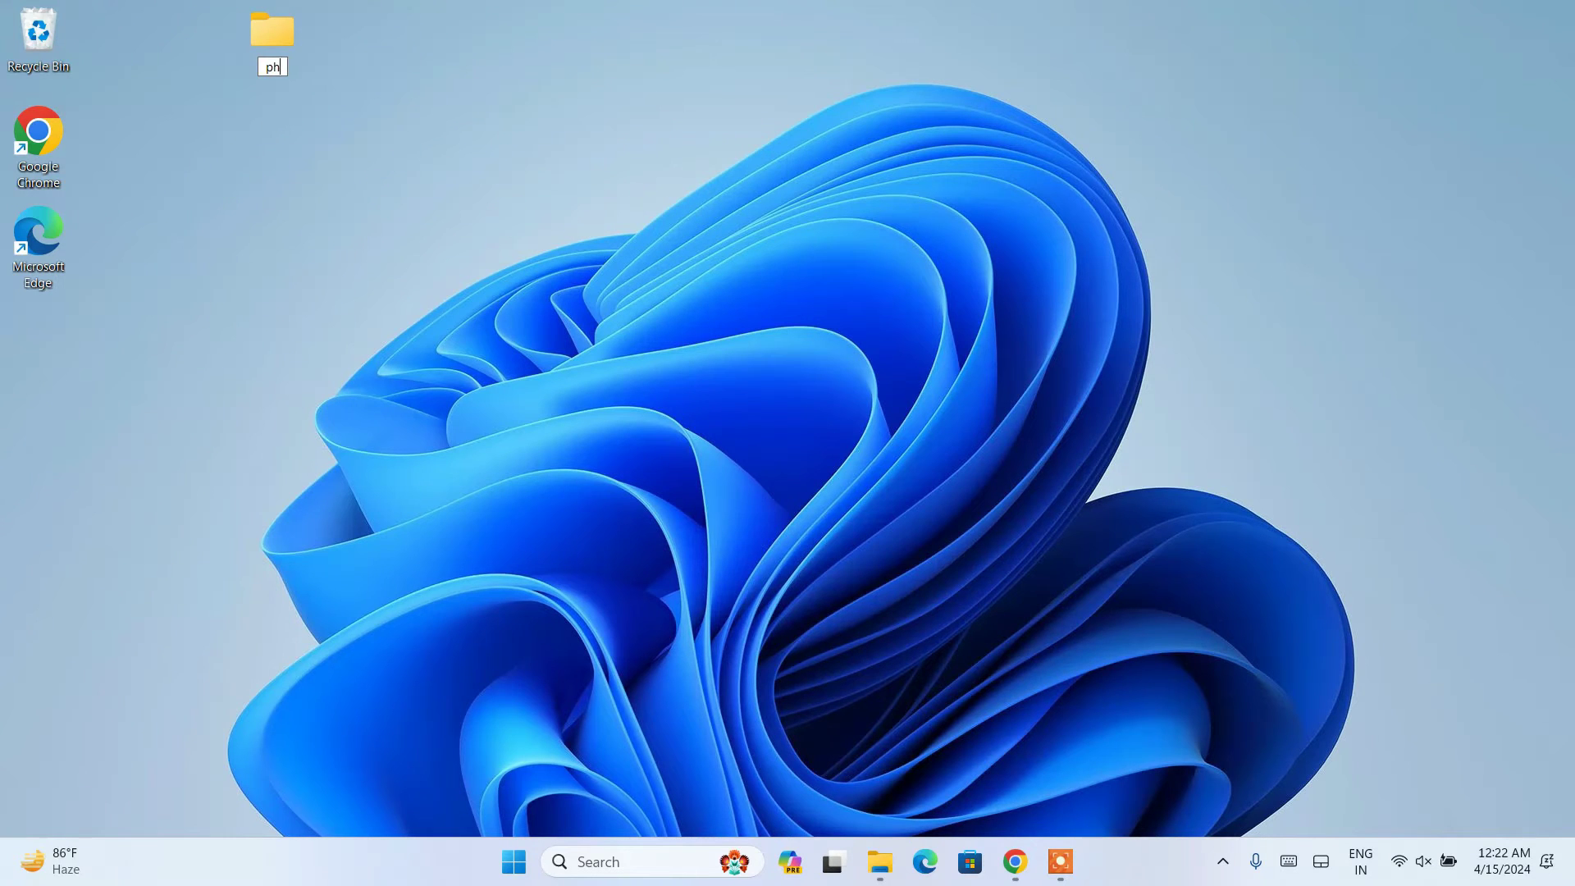
text(p practice)
key(Return)
key(Return)
Create a text document in it renamed to prog1.php, accepting the extension change.
right_click(487, 353)
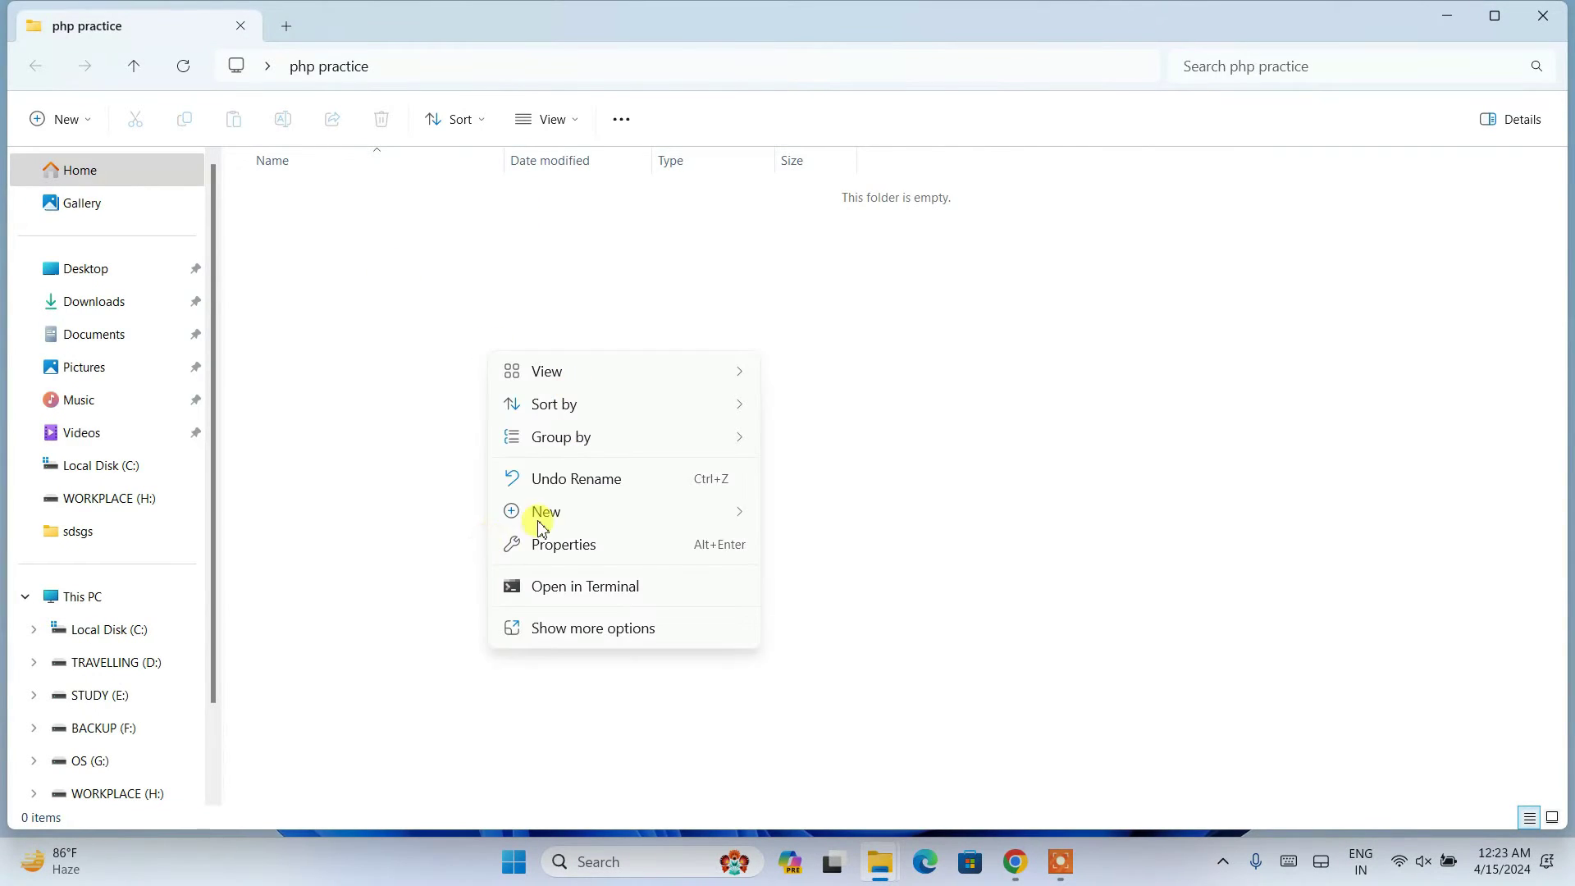
mouse_move(561, 522)
click(823, 616)
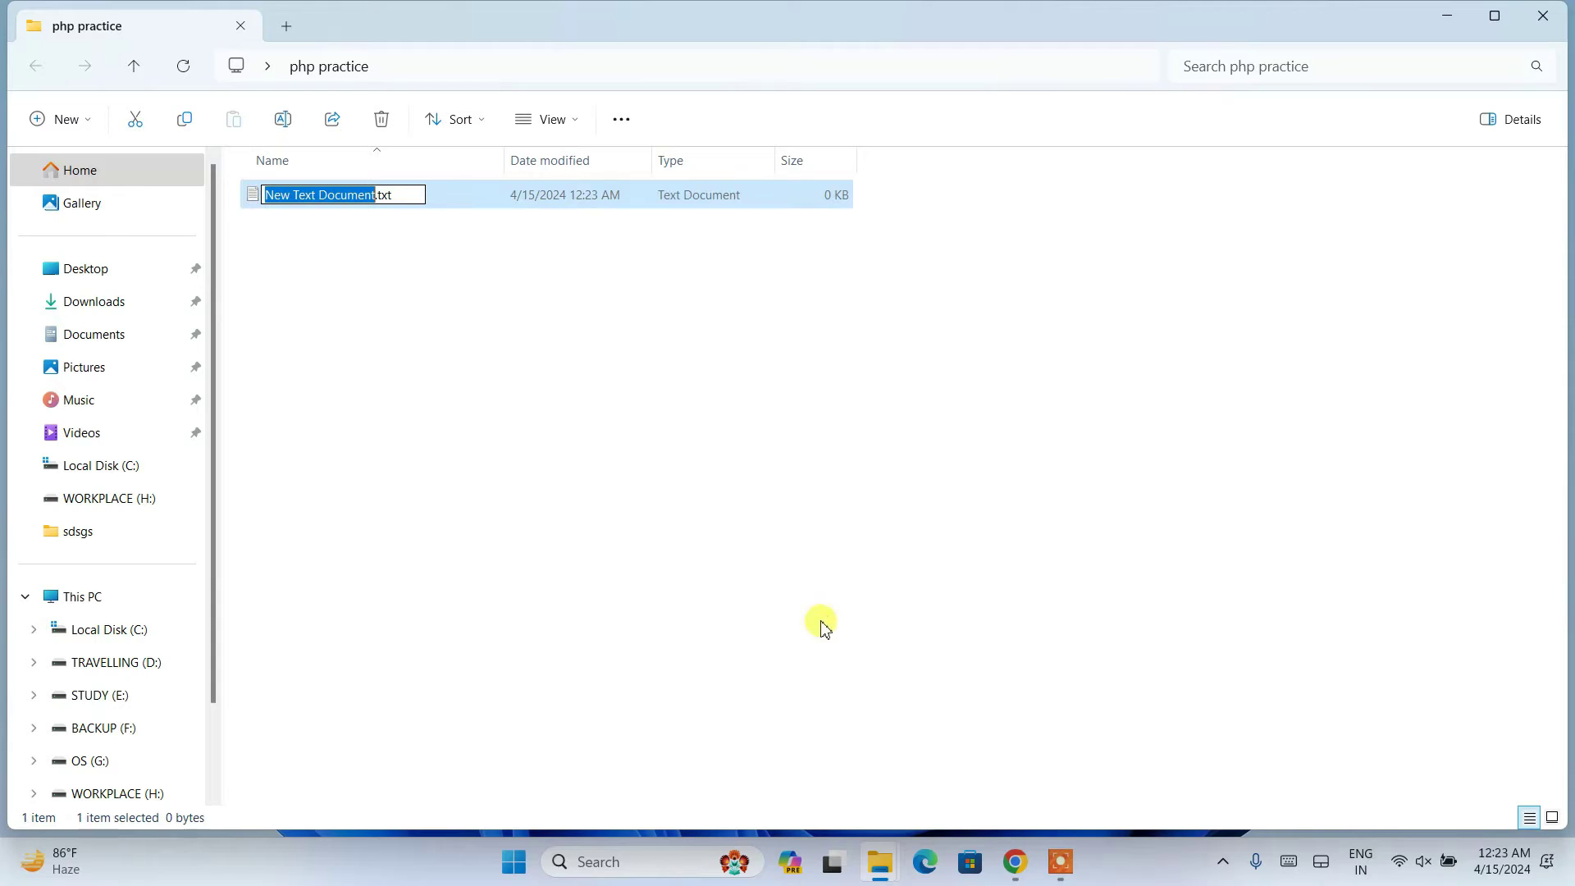
text(p)
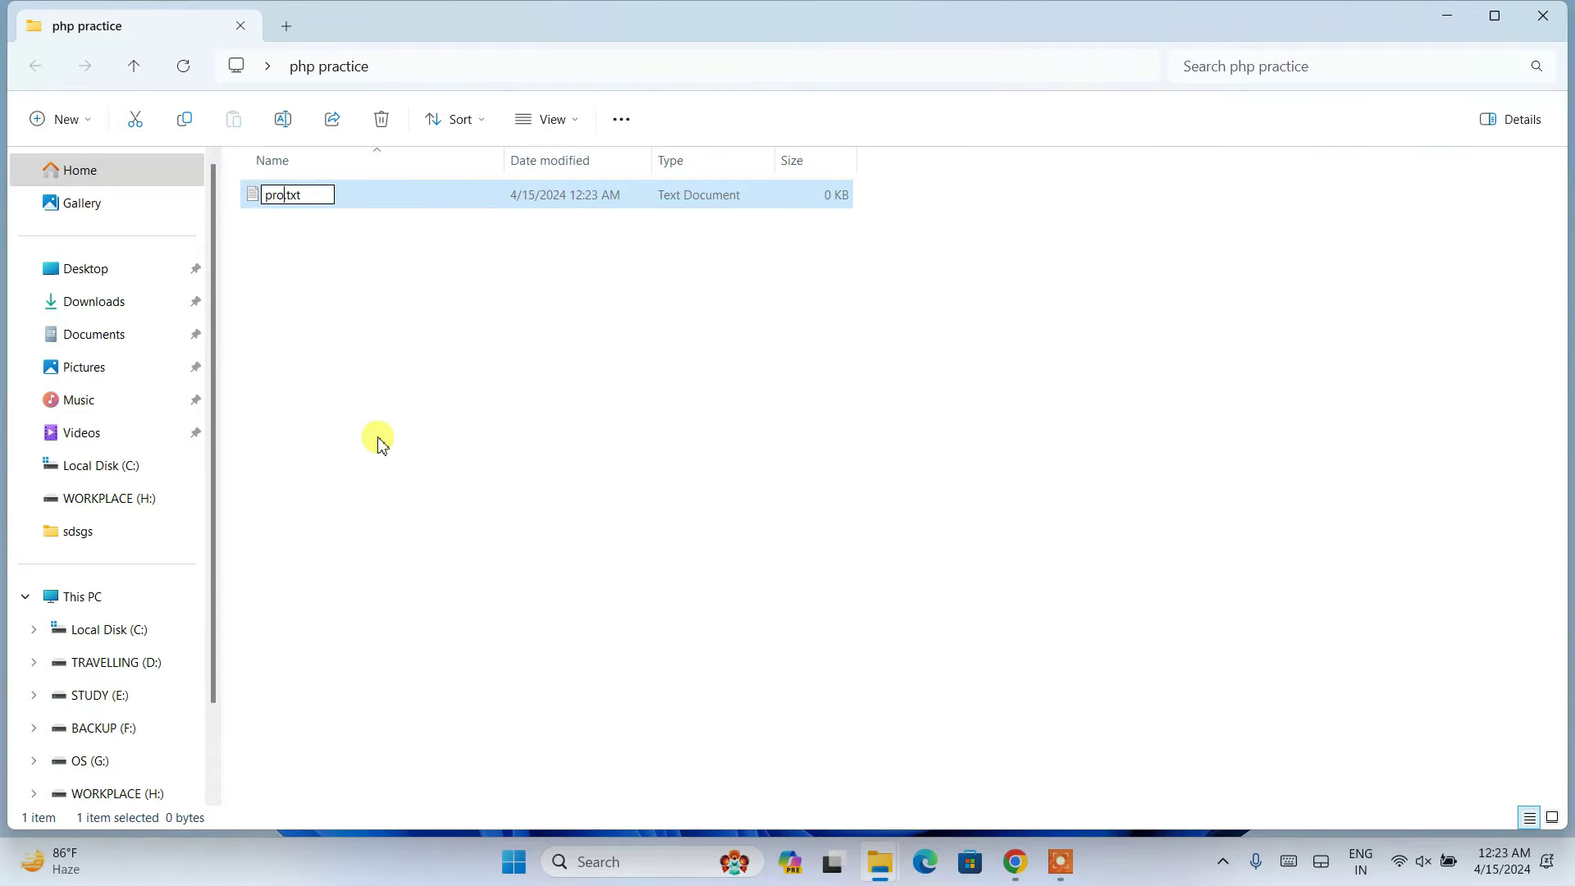
text(rog1)
click(380, 443)
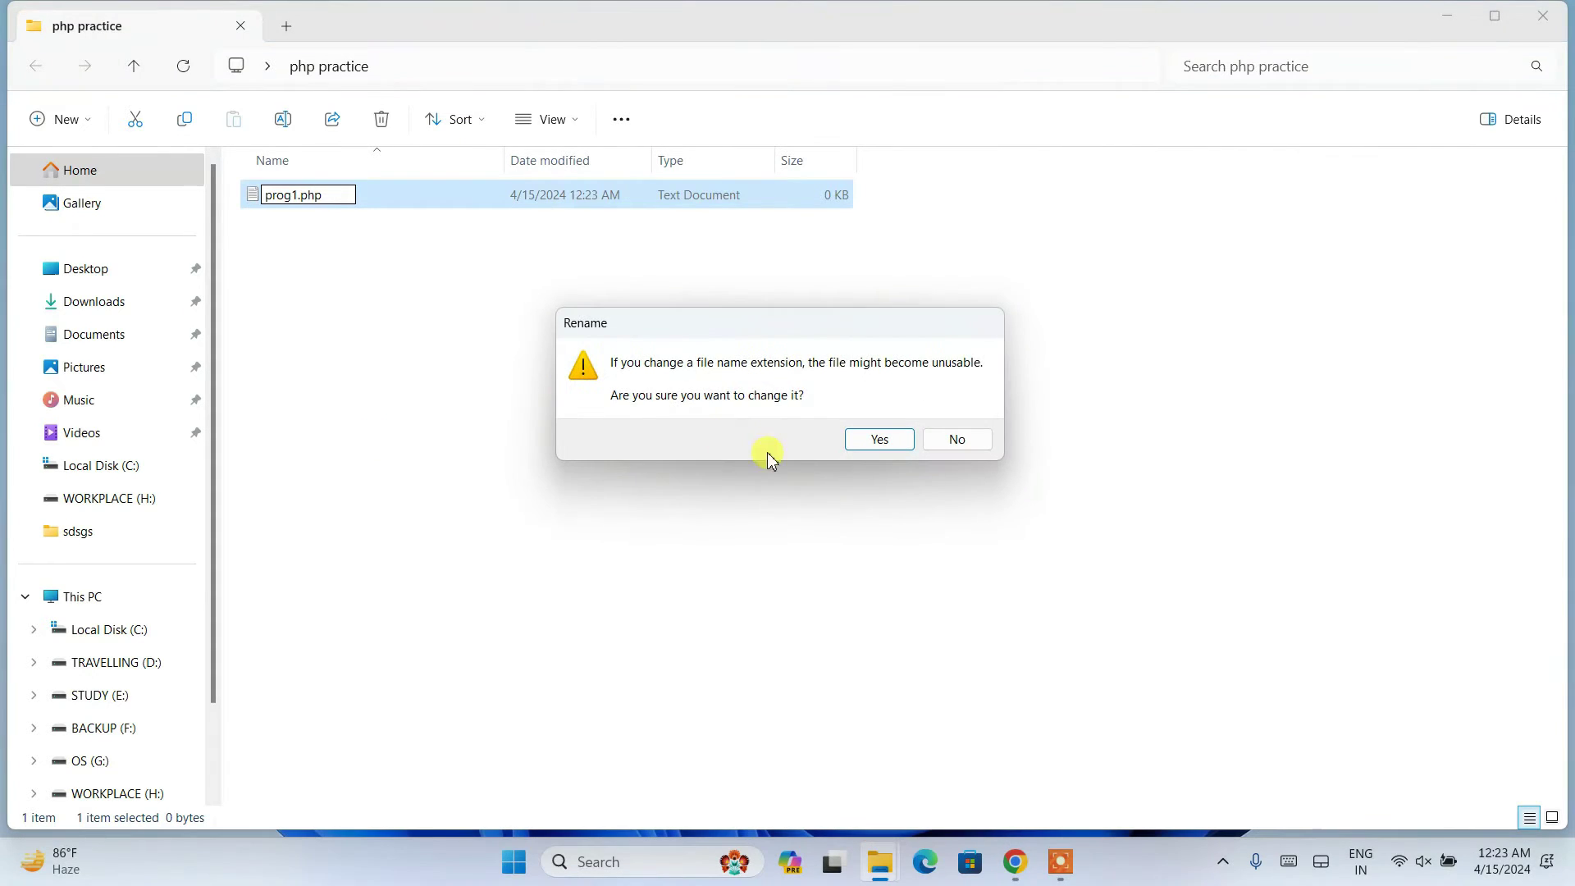
click(891, 450)
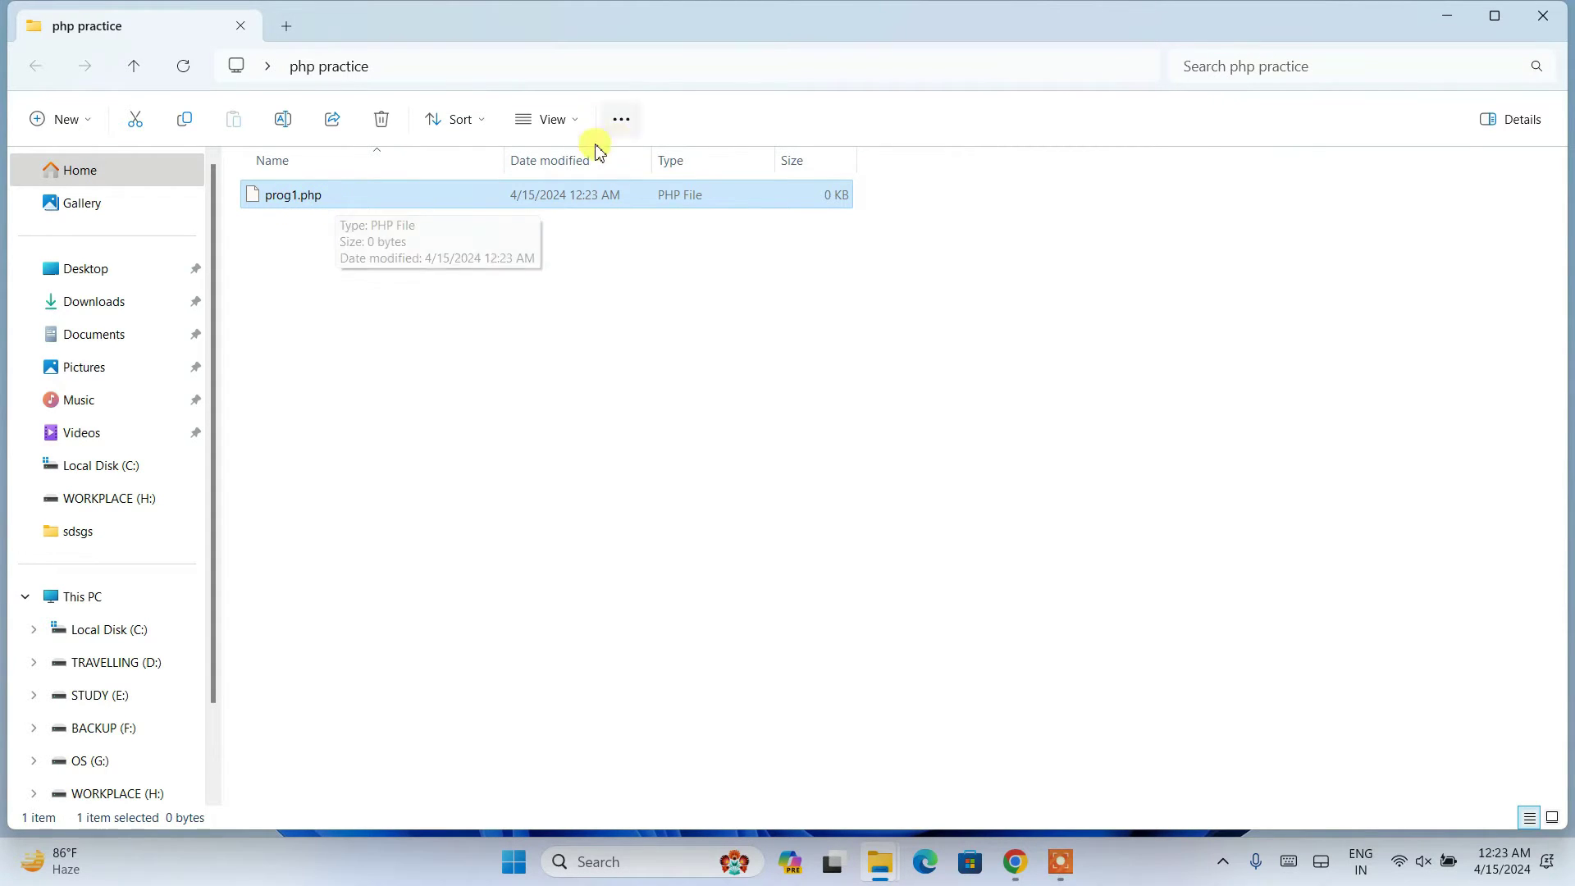
Check the folder's view options to confirm file name extensions are shown.
click(577, 125)
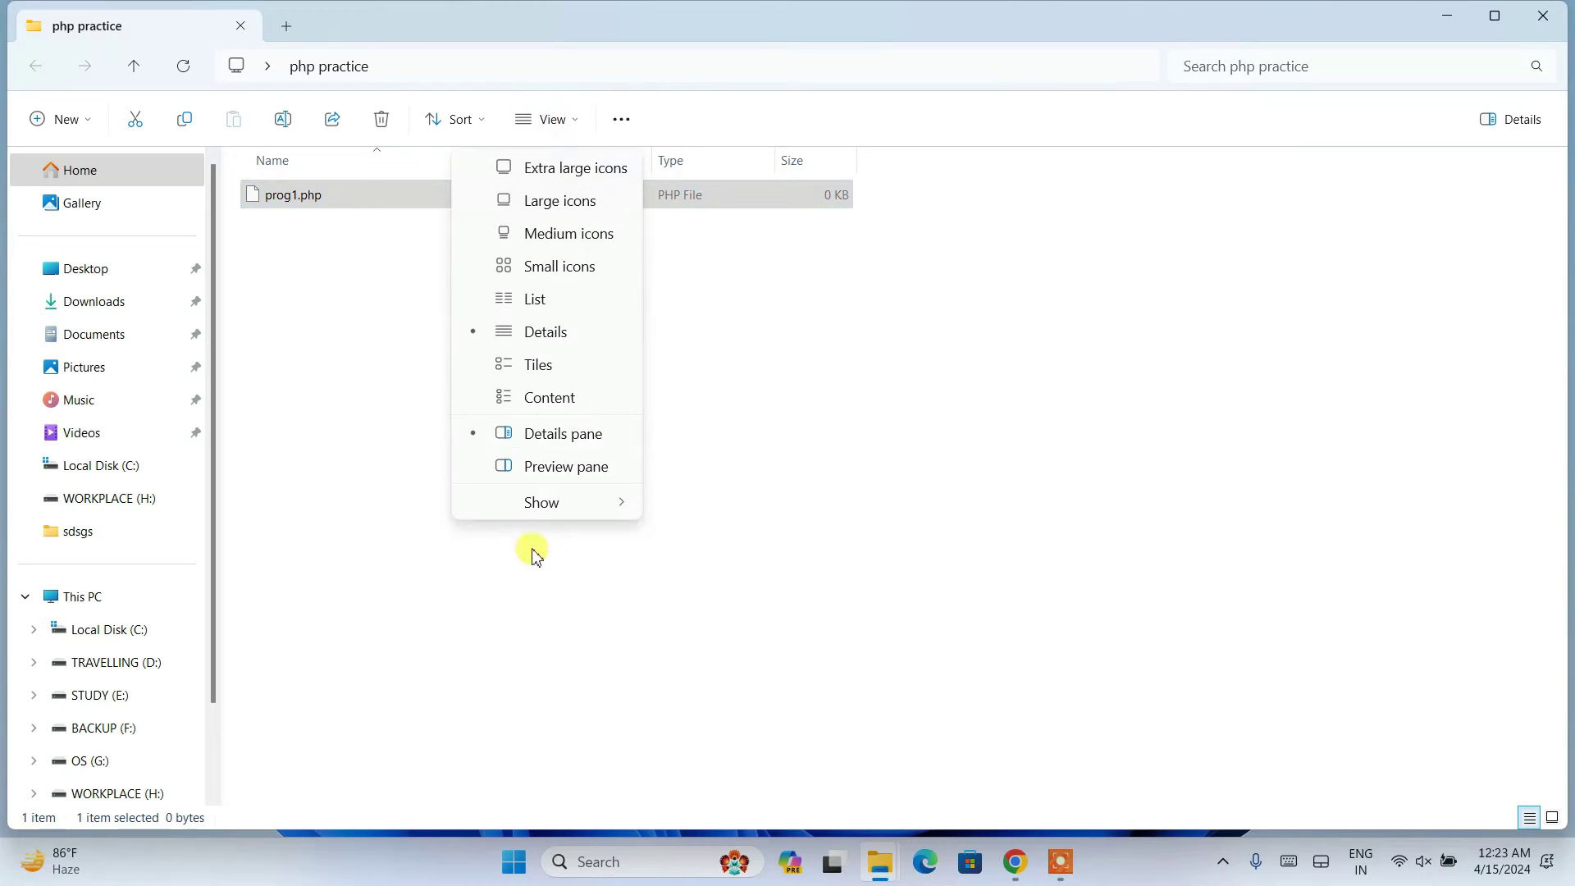
mouse_move(550, 507)
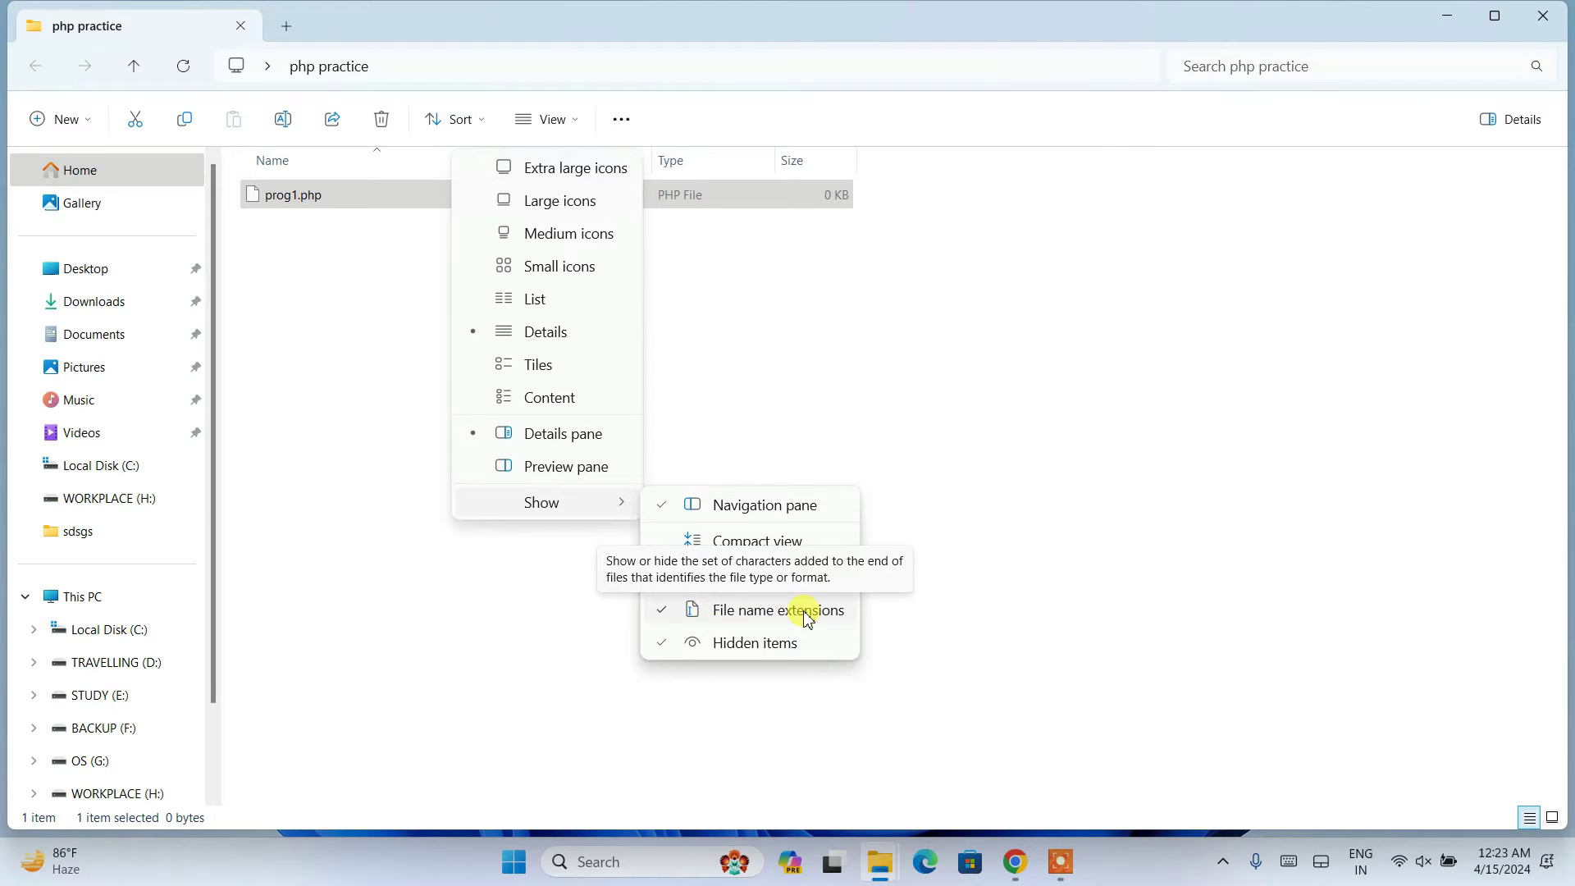
click(399, 415)
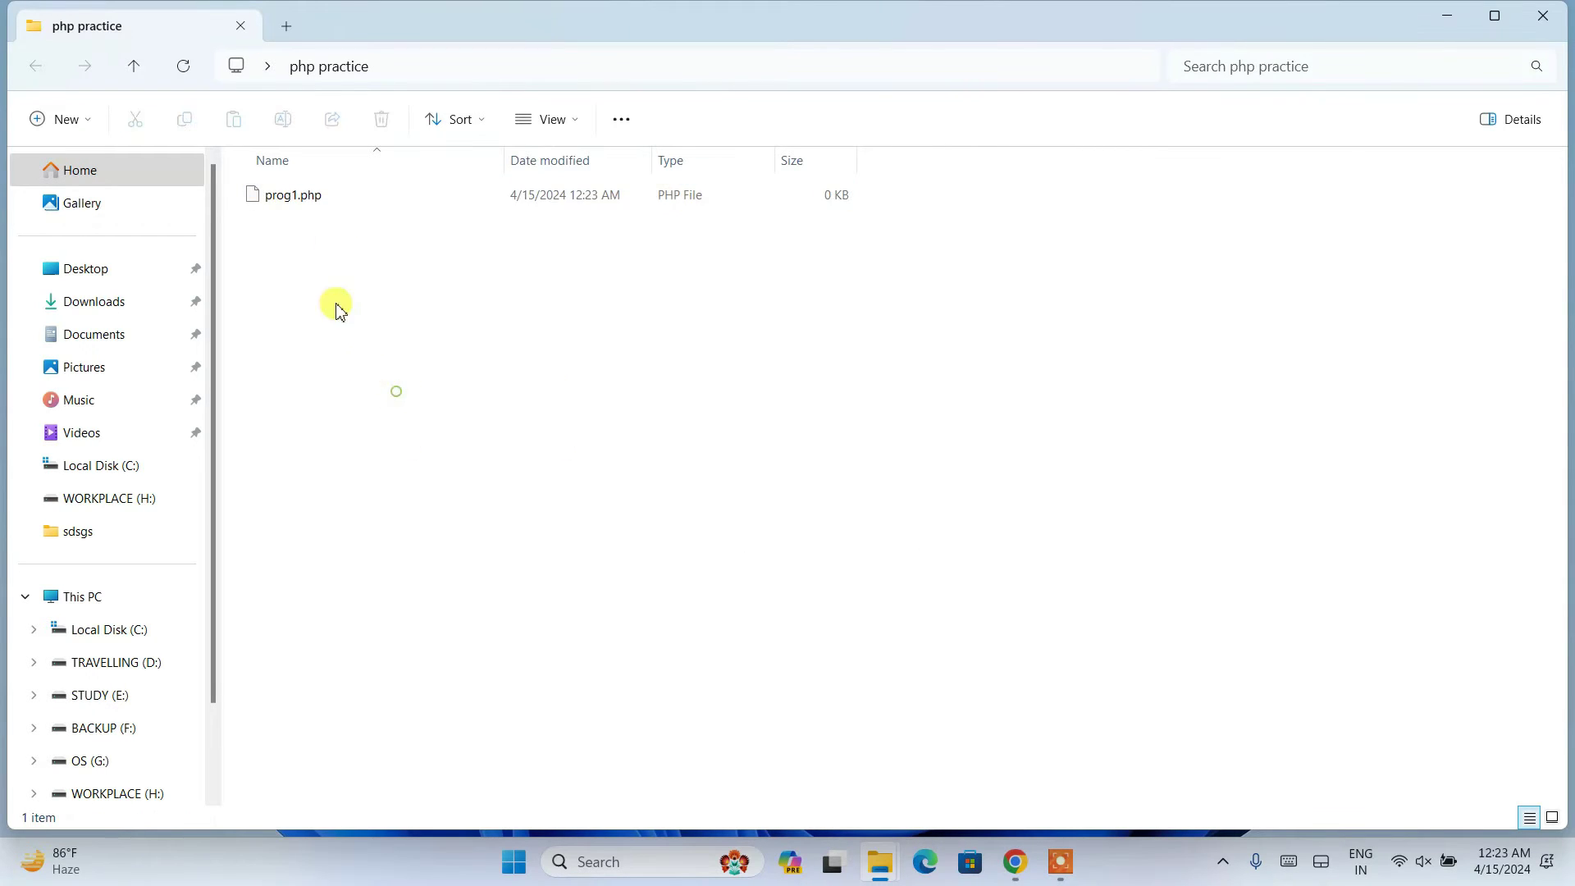
click(297, 205)
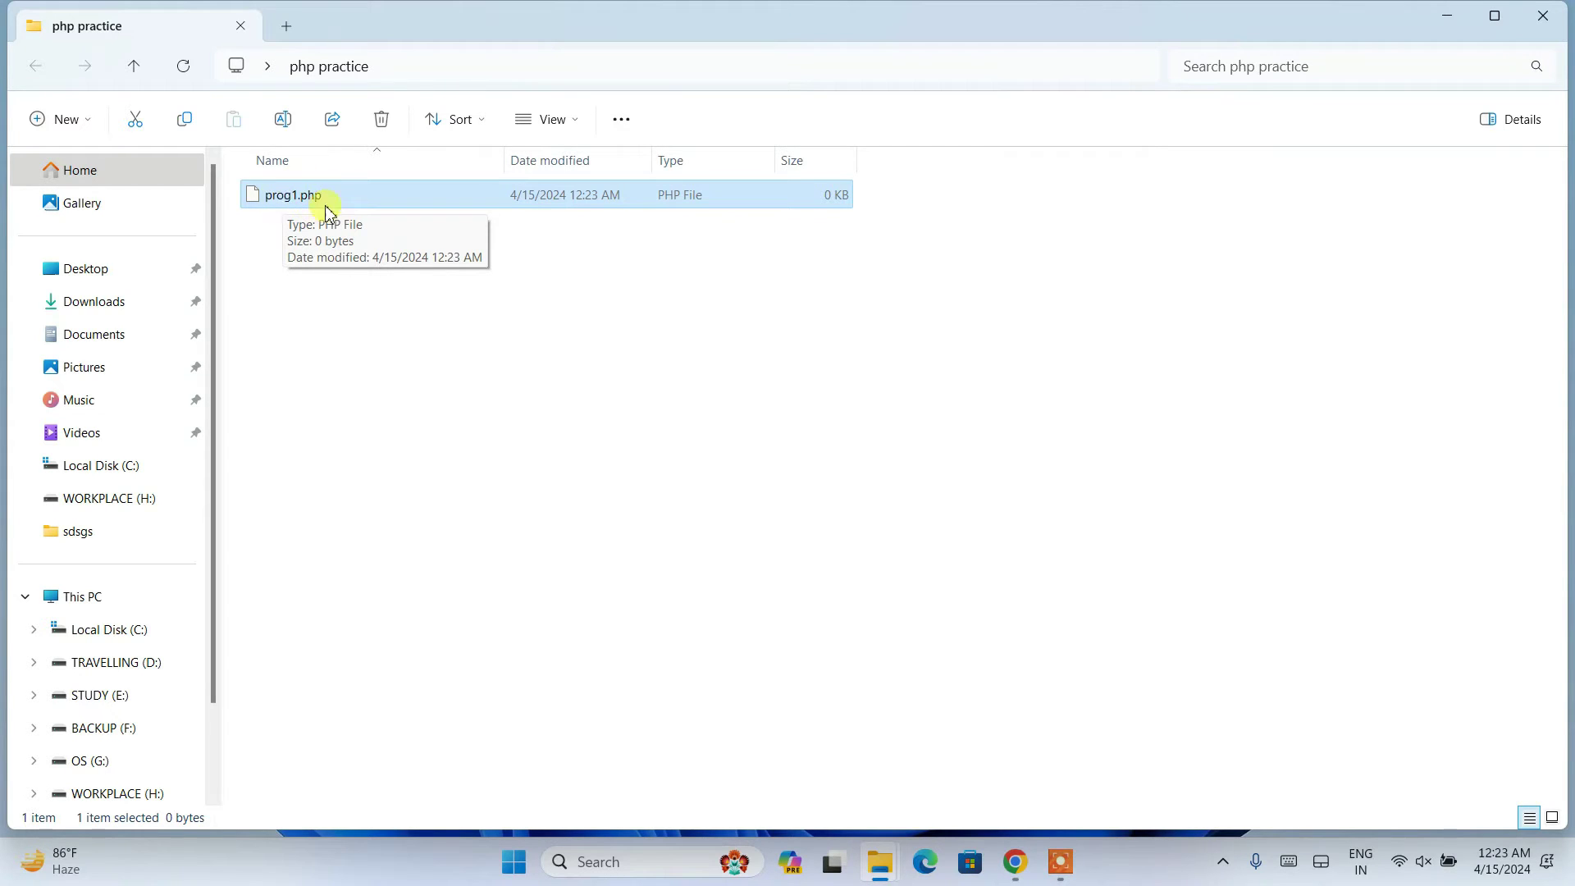
click(339, 243)
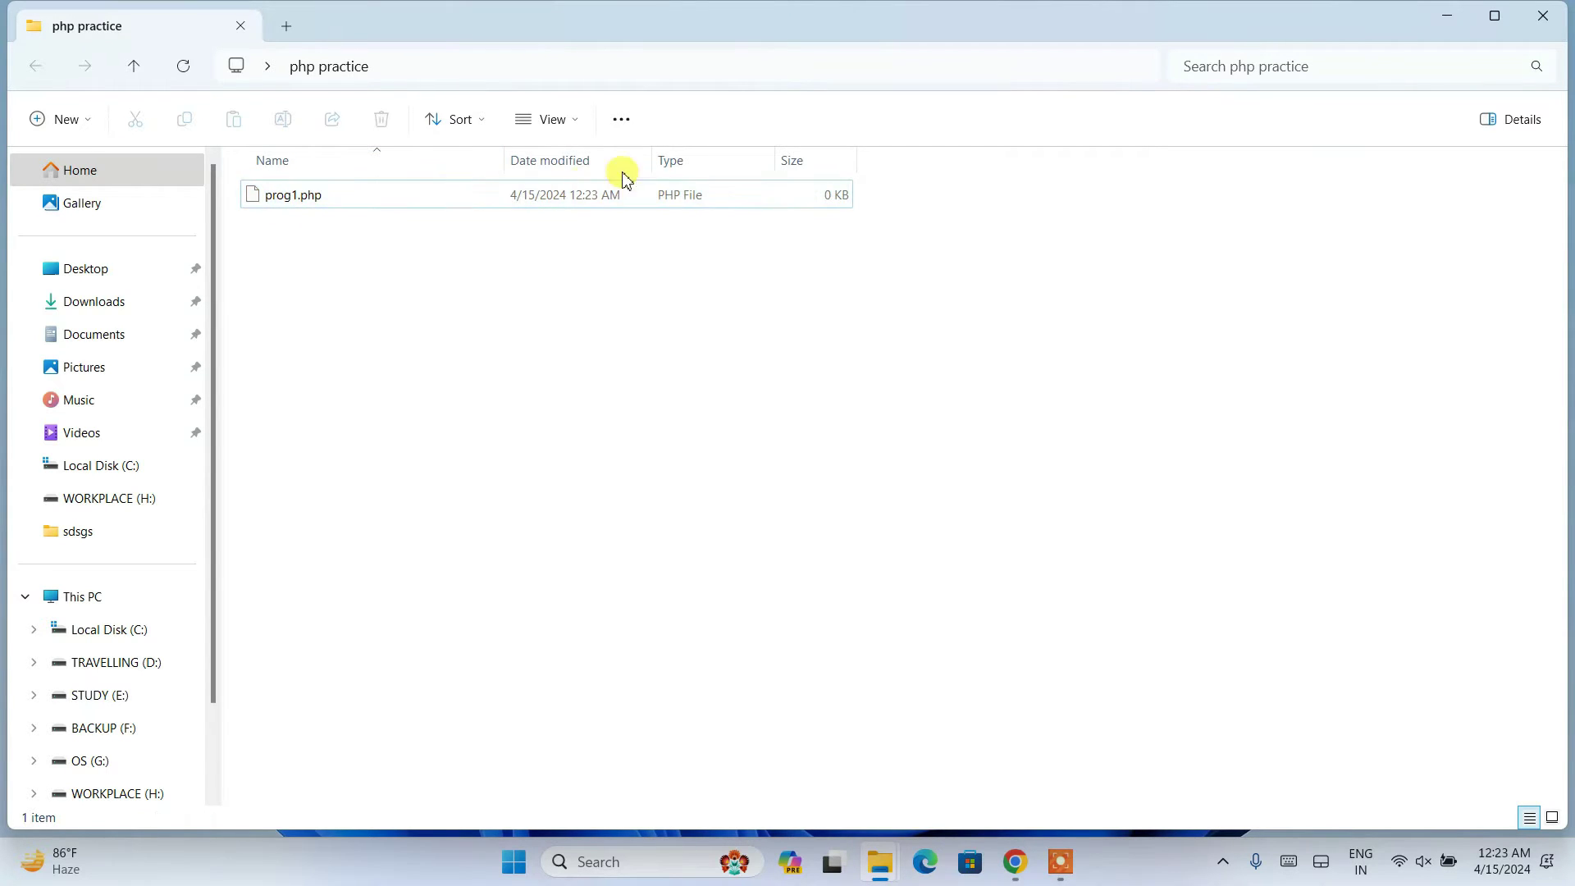
click(545, 123)
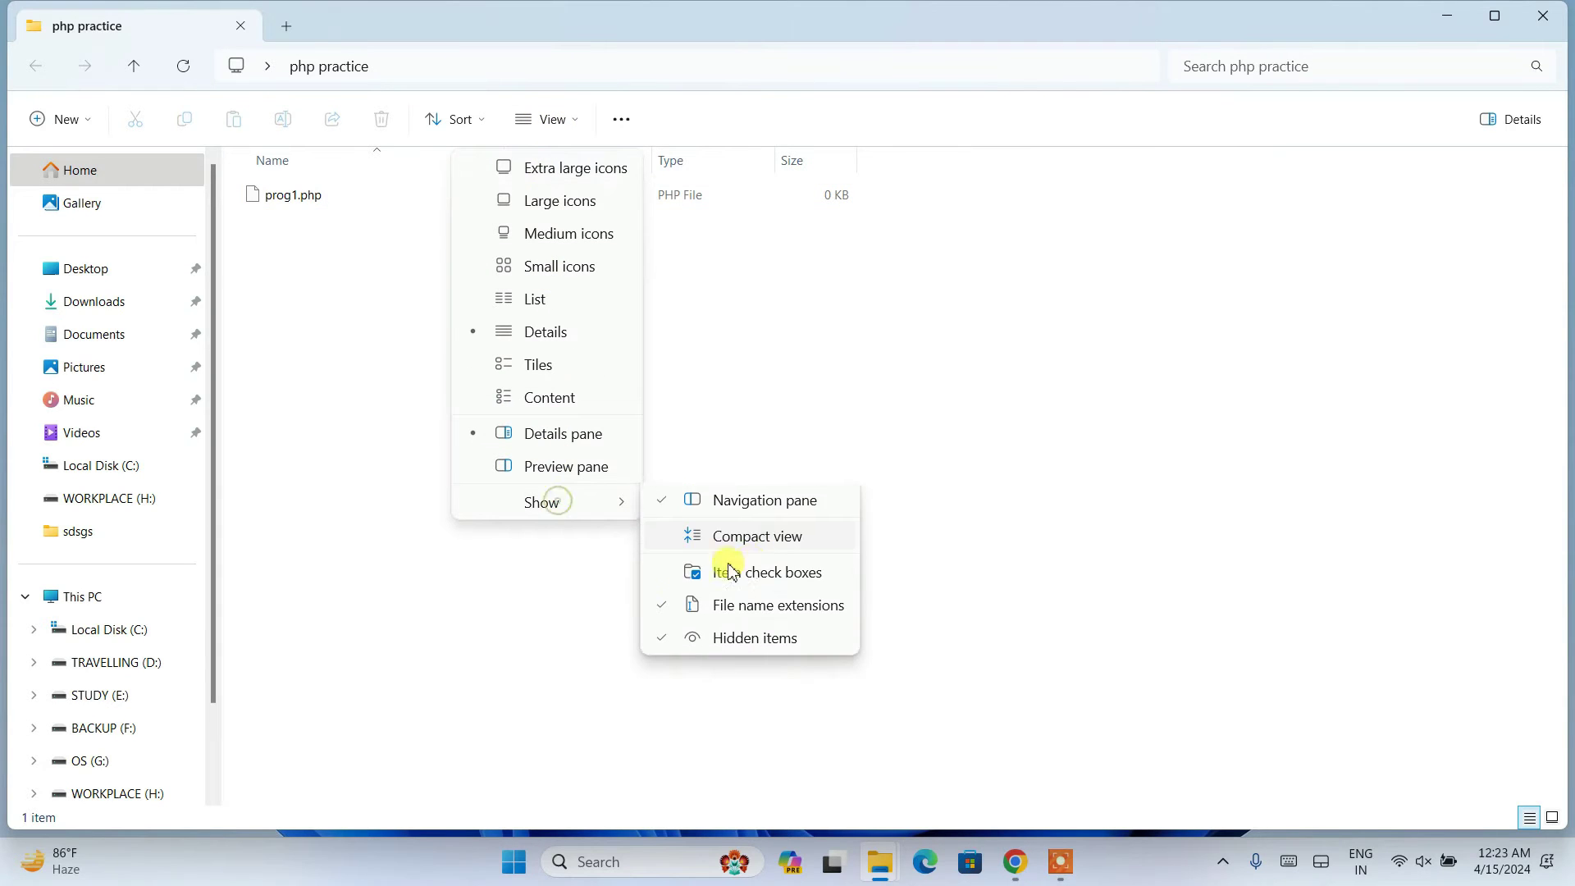
click(424, 442)
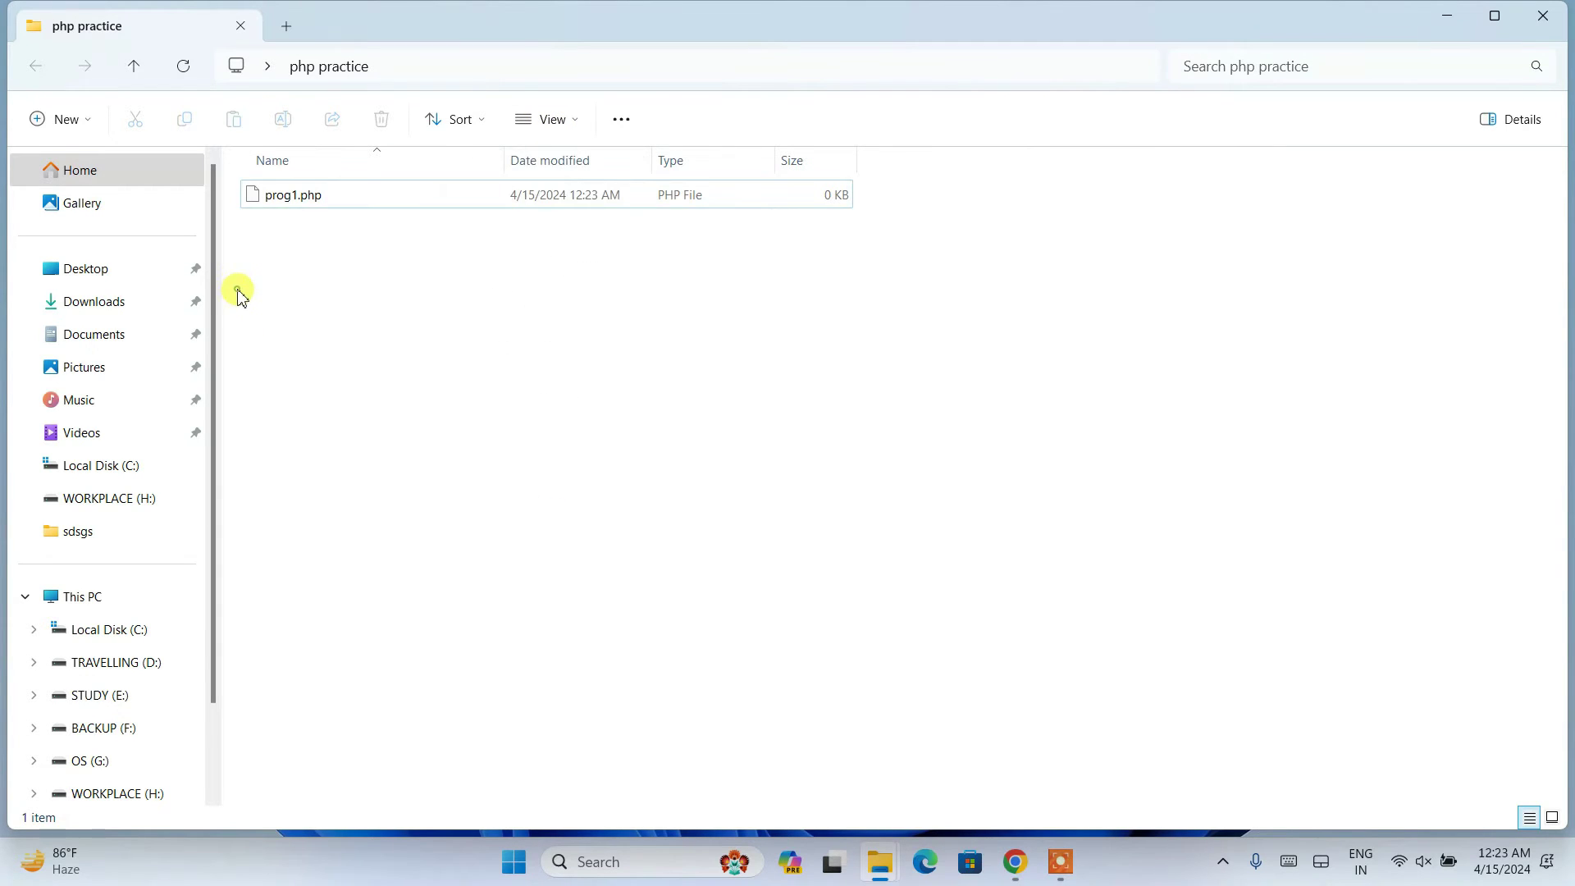
Open prog1.php in Notepad beside the file list.
right_click(330, 201)
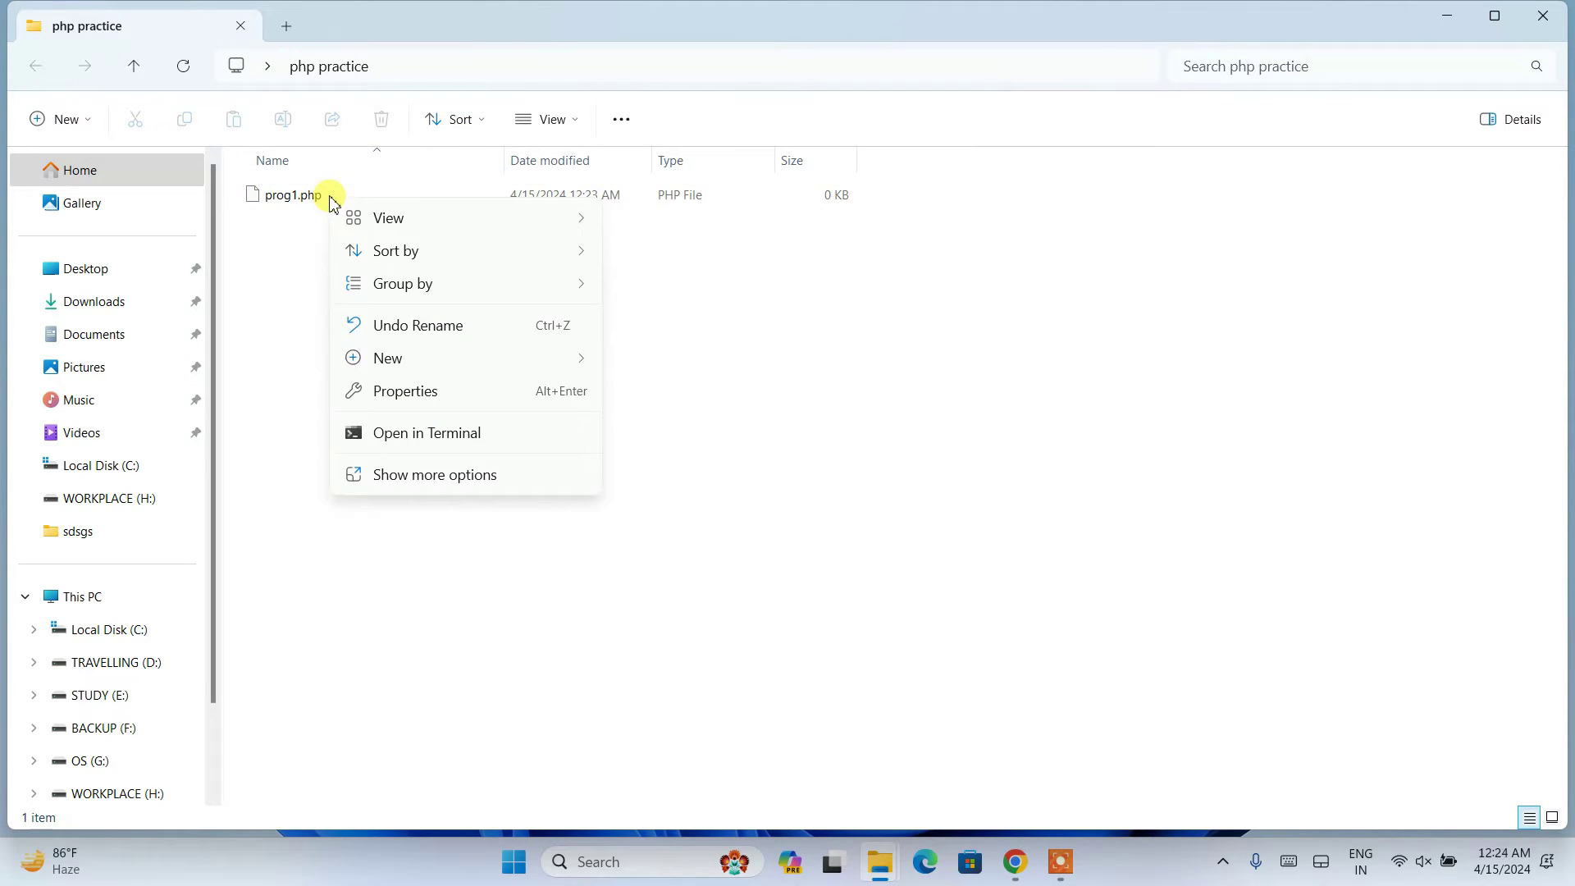
click(310, 196)
right_click(310, 197)
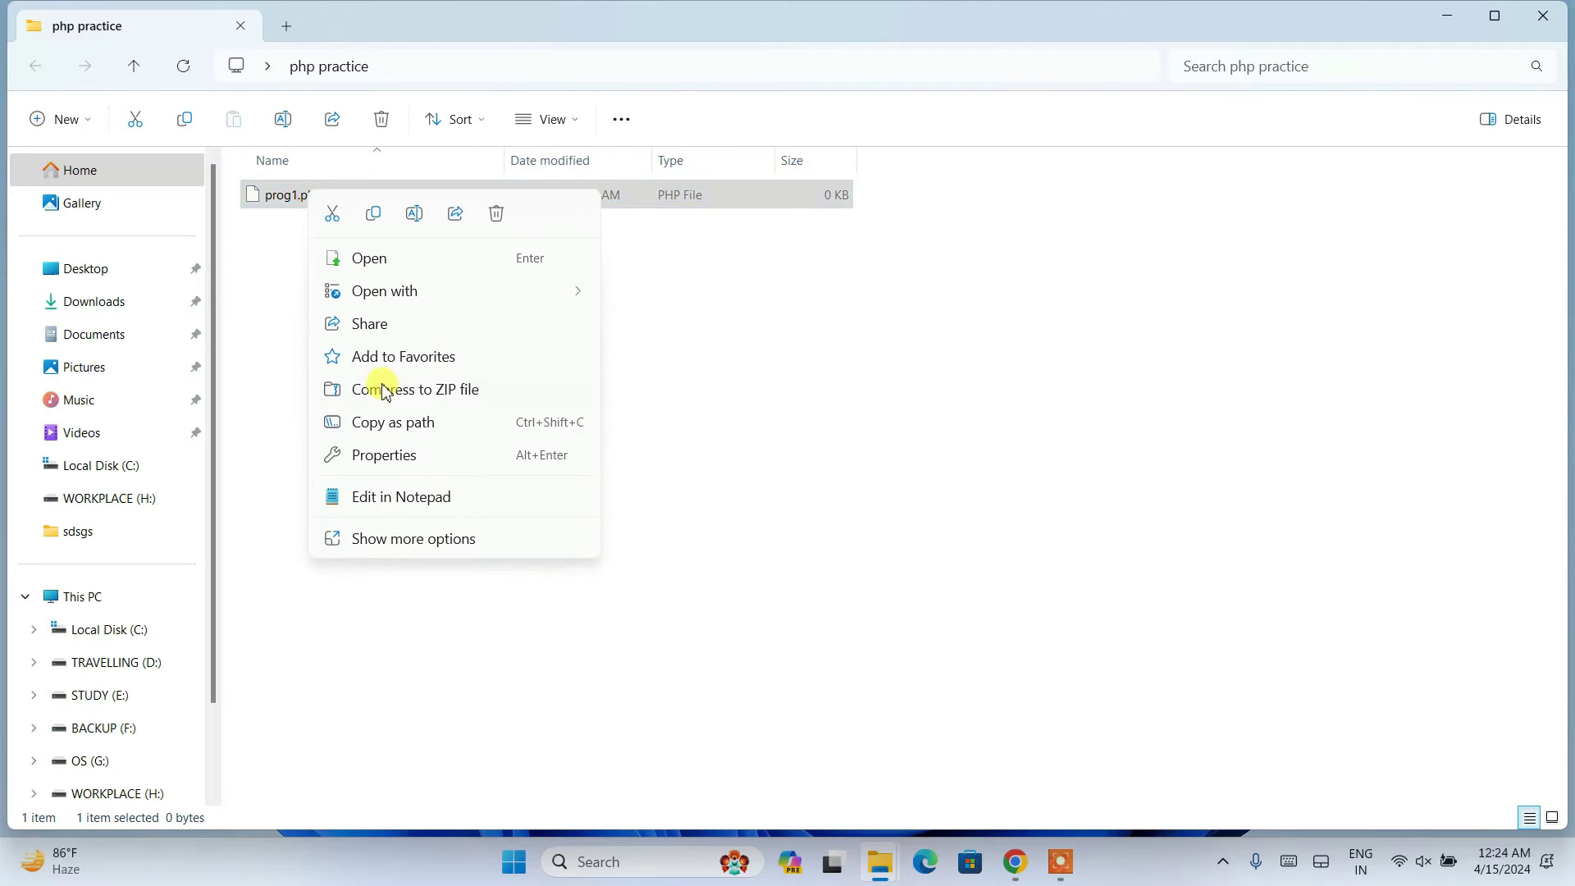
mouse_move(413, 297)
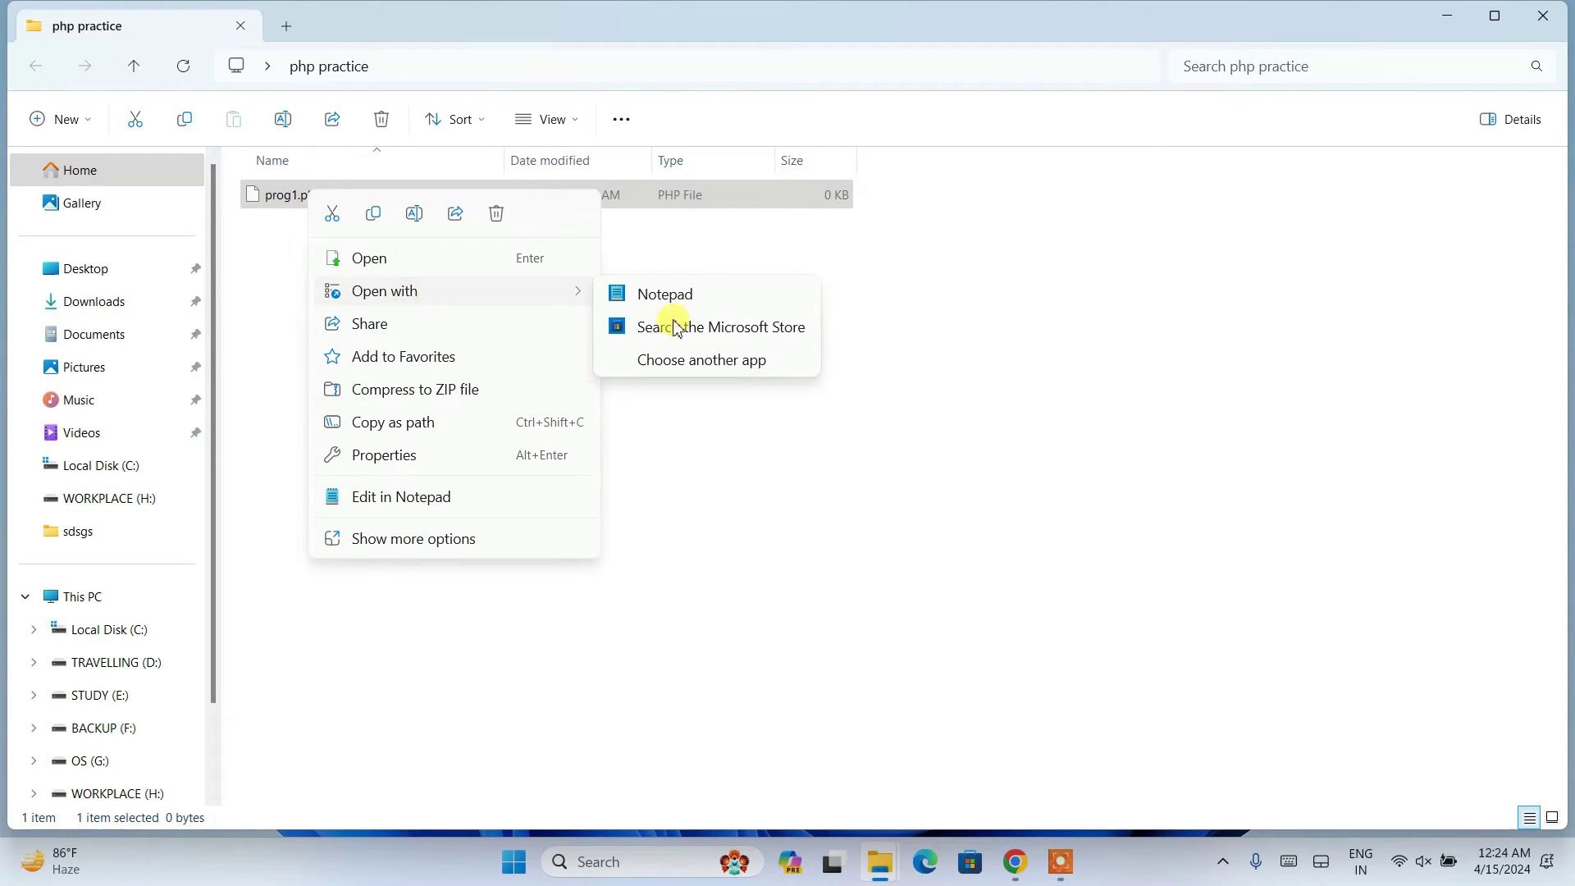
click(693, 293)
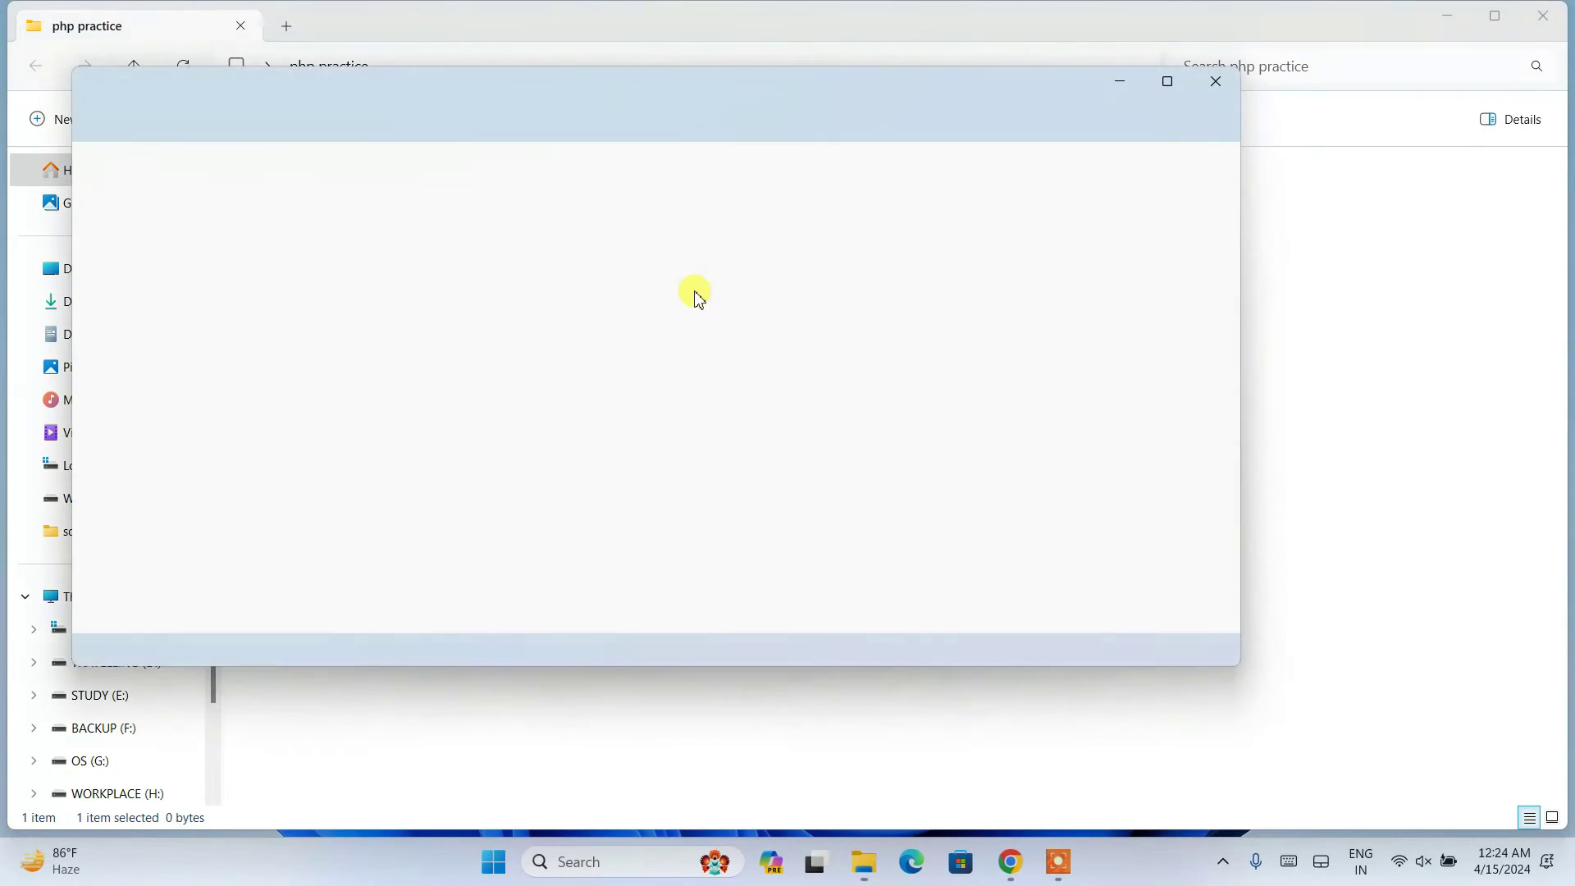
drag(469, 83, 853, 142)
Write a <?php ... ?> block with echo "Hello World"; and save prog1.php.
text(<)
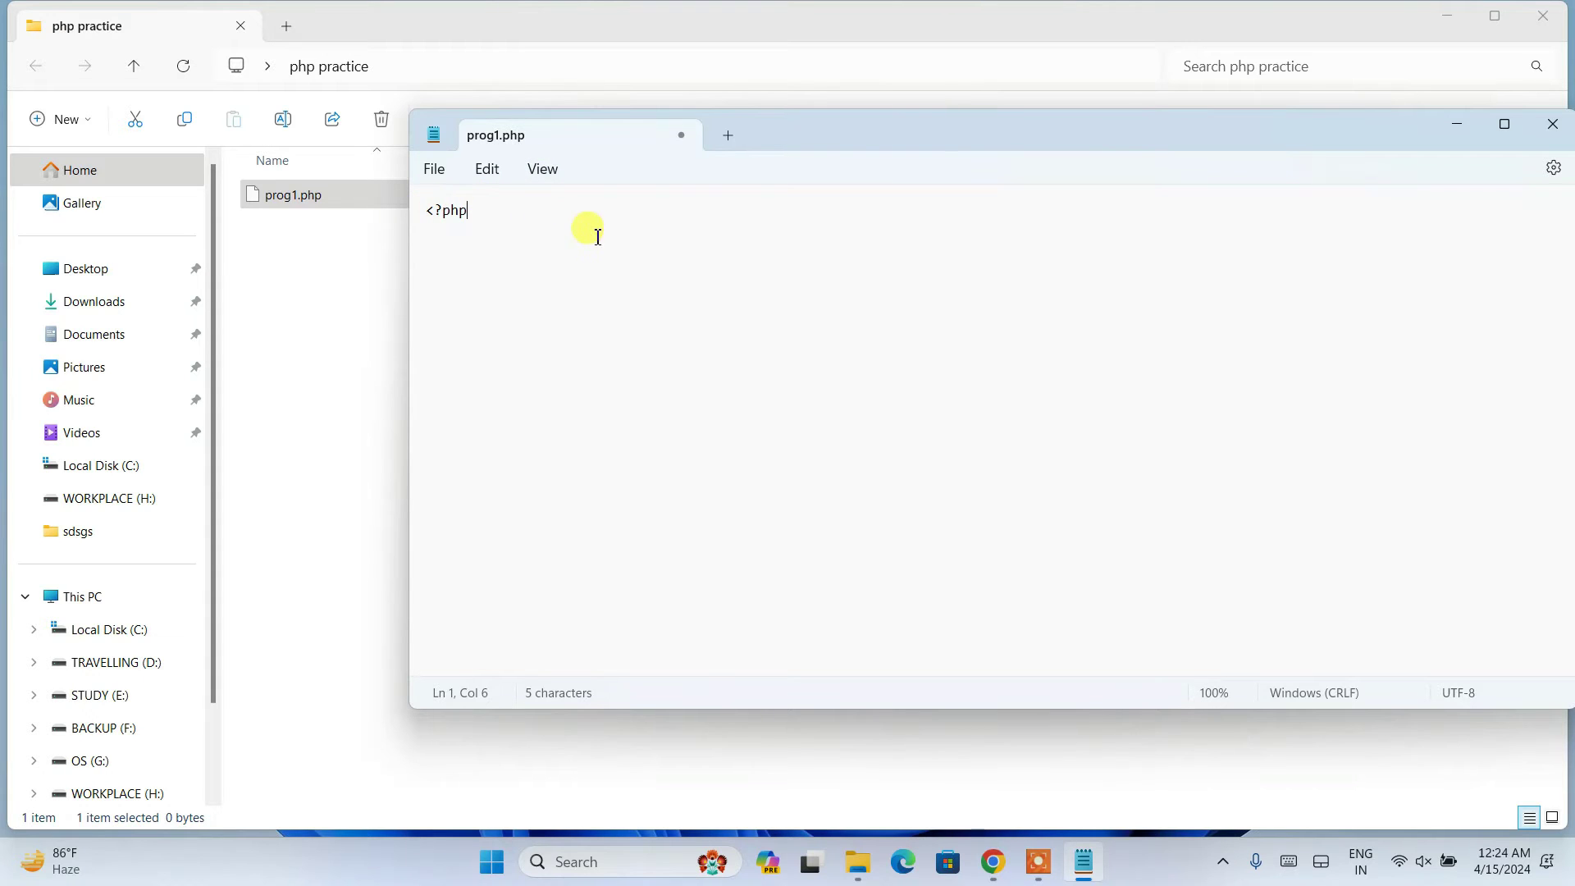
key(Return)
key(Return)
text(?>)
key(Return)
text(echo "Hello World";)
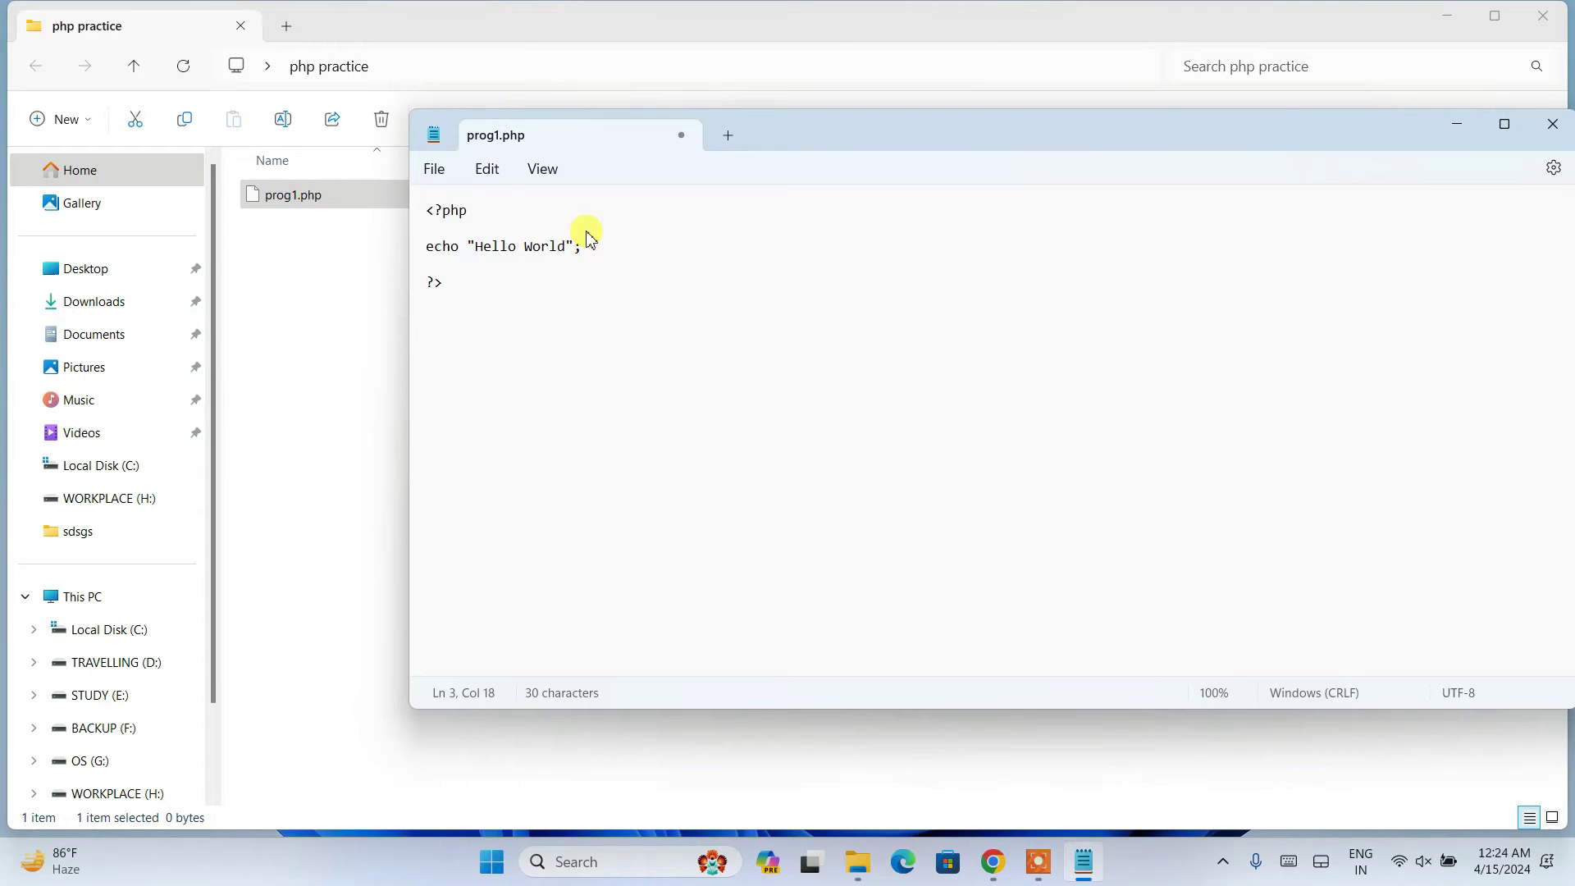
click(433, 169)
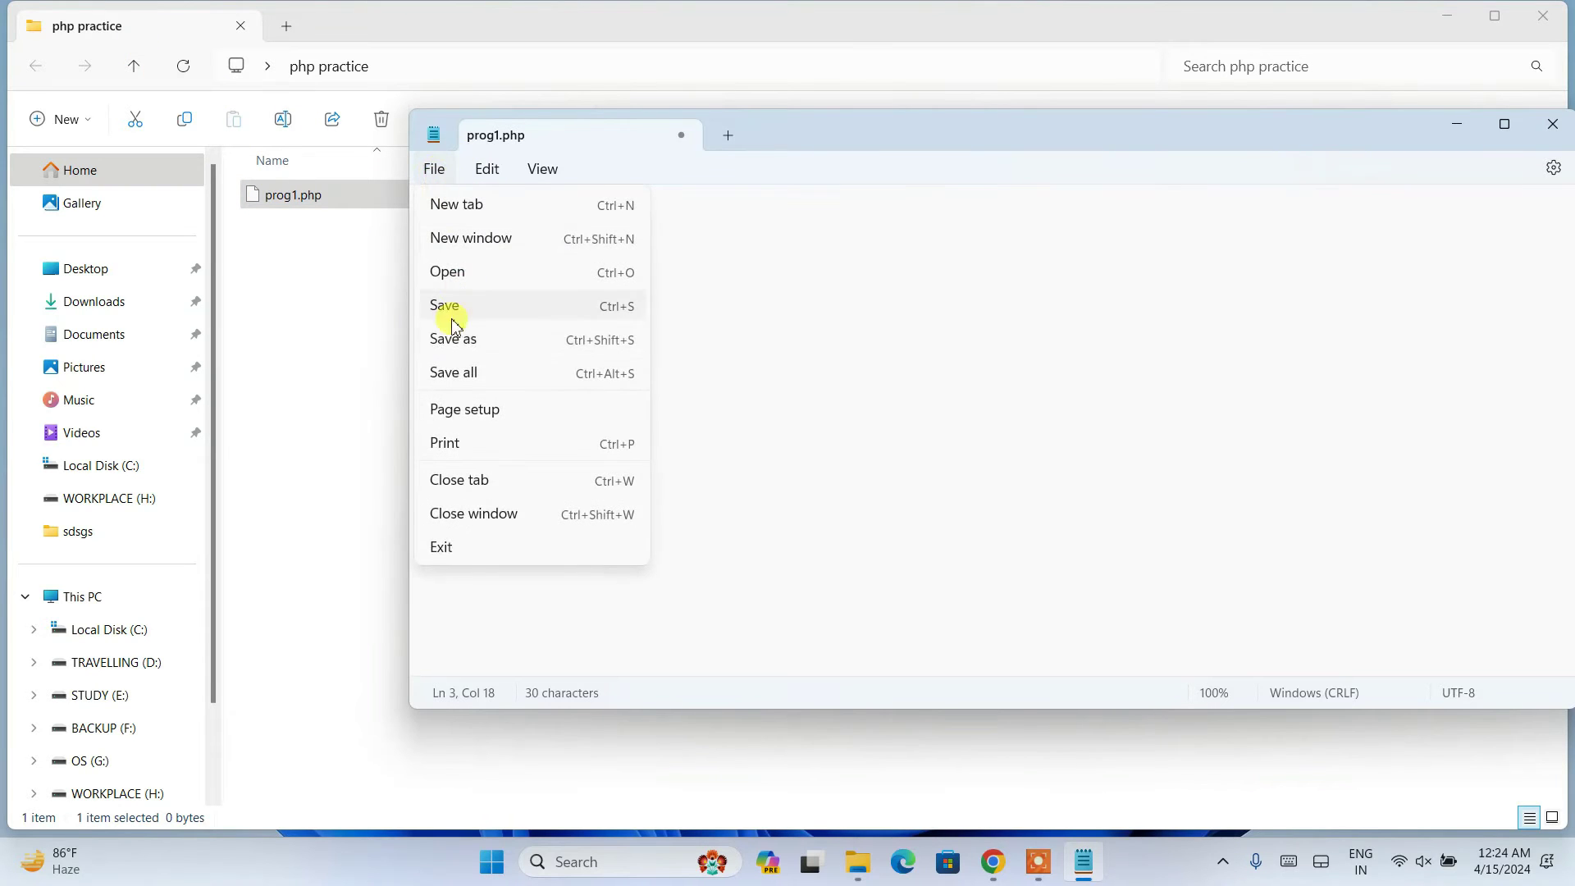
click(450, 311)
click(310, 259)
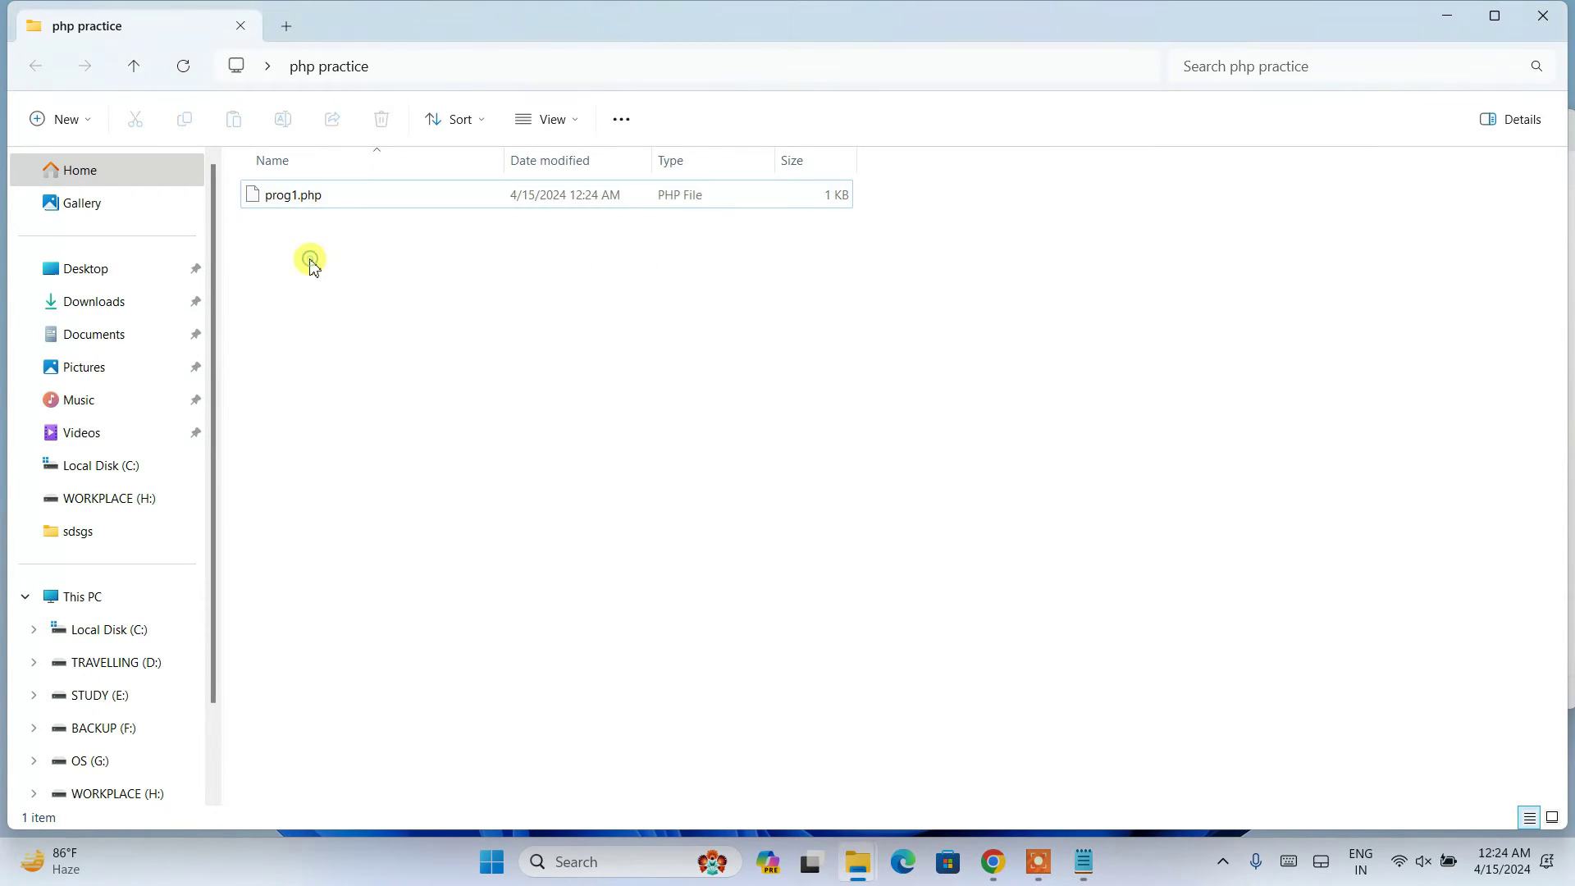
Open a Command Prompt in the php practice folder from the address bar with cmd.
click(474, 64)
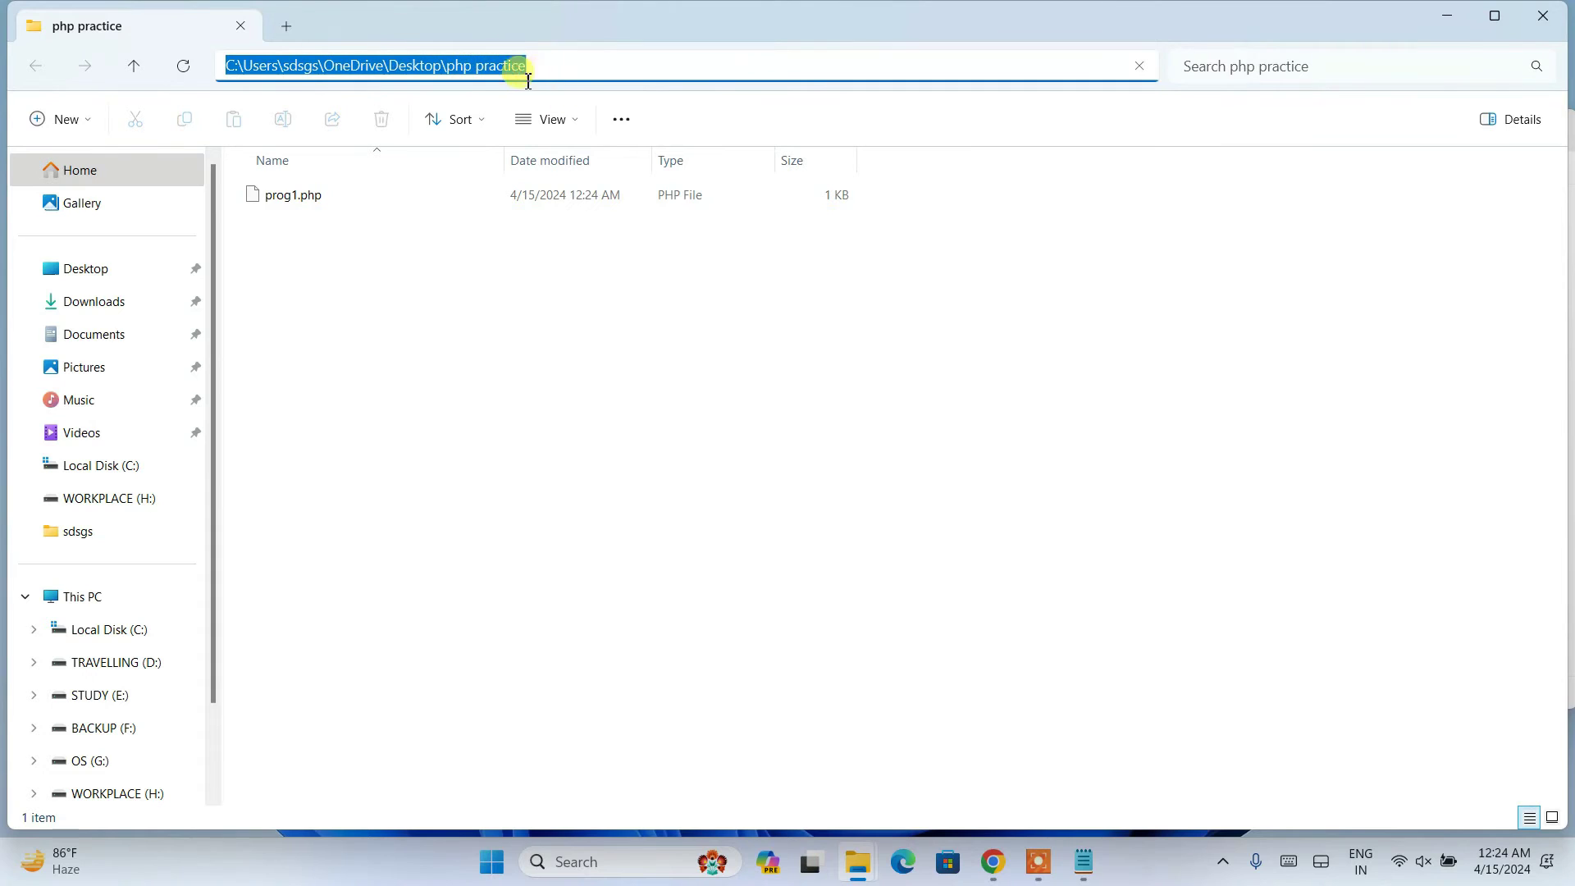
text(c)
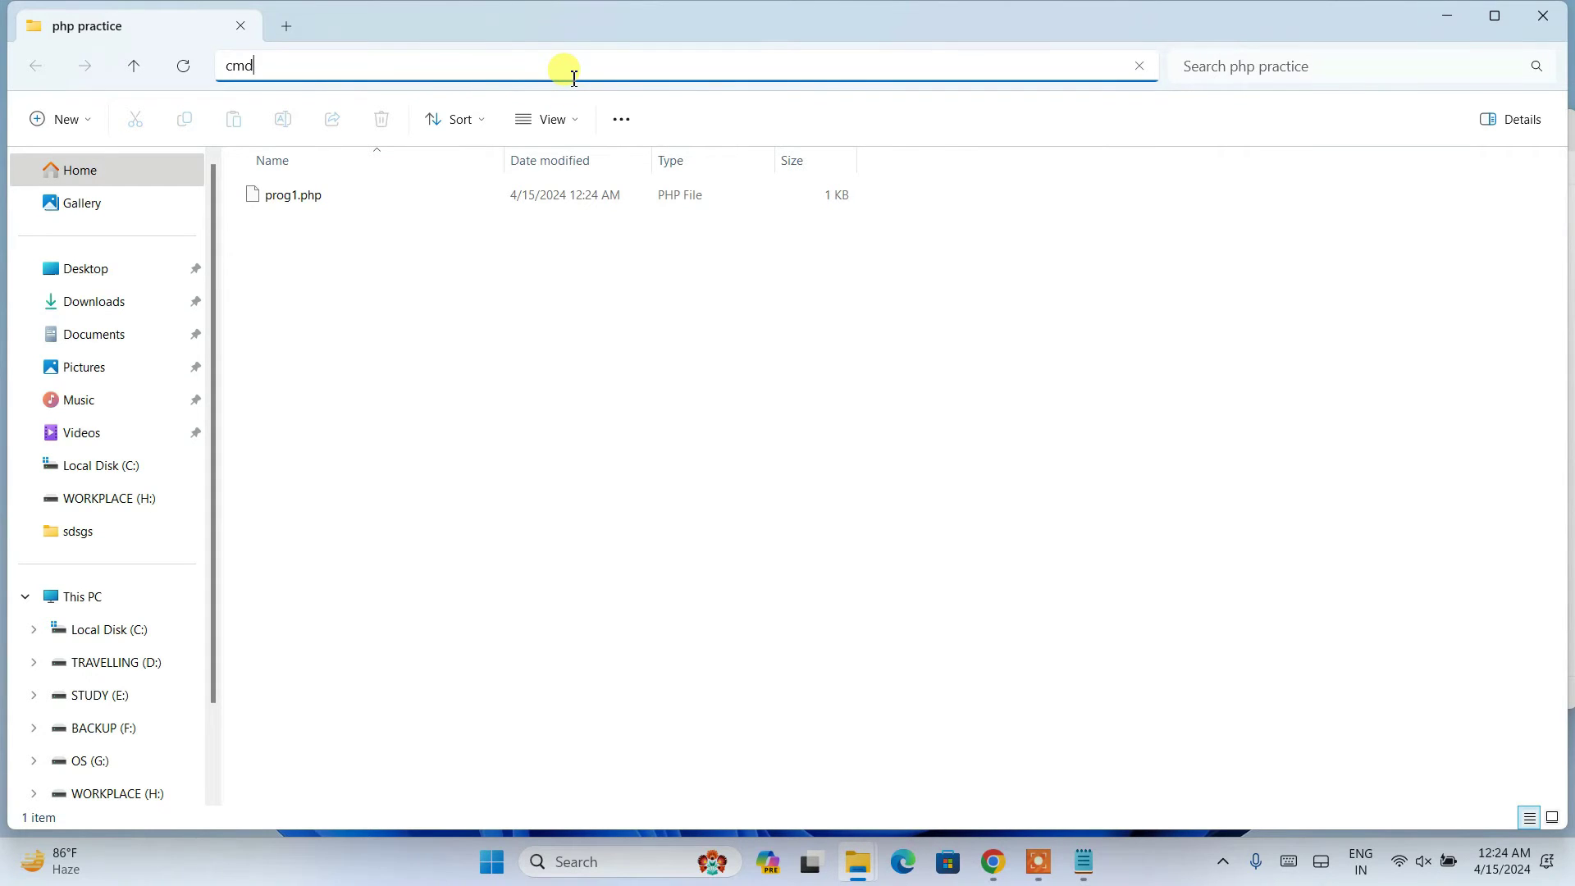
text(md)
key(Return)
drag(485, 130, 779, 229)
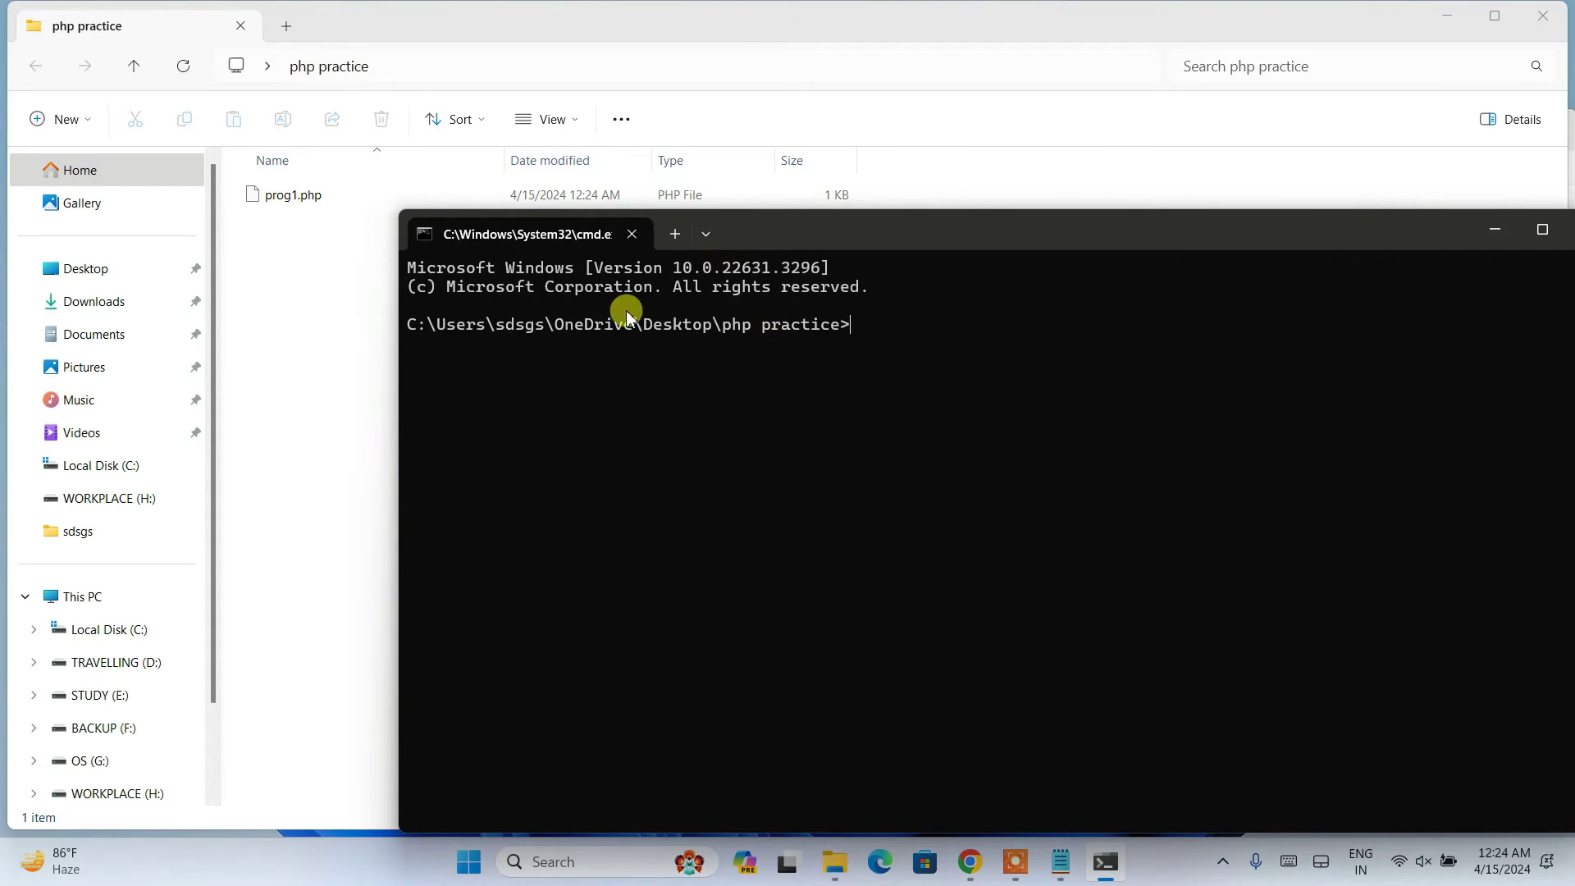
Run php prog1.php and confirm it prints Hello World.
drag(593, 325, 875, 362)
click(872, 371)
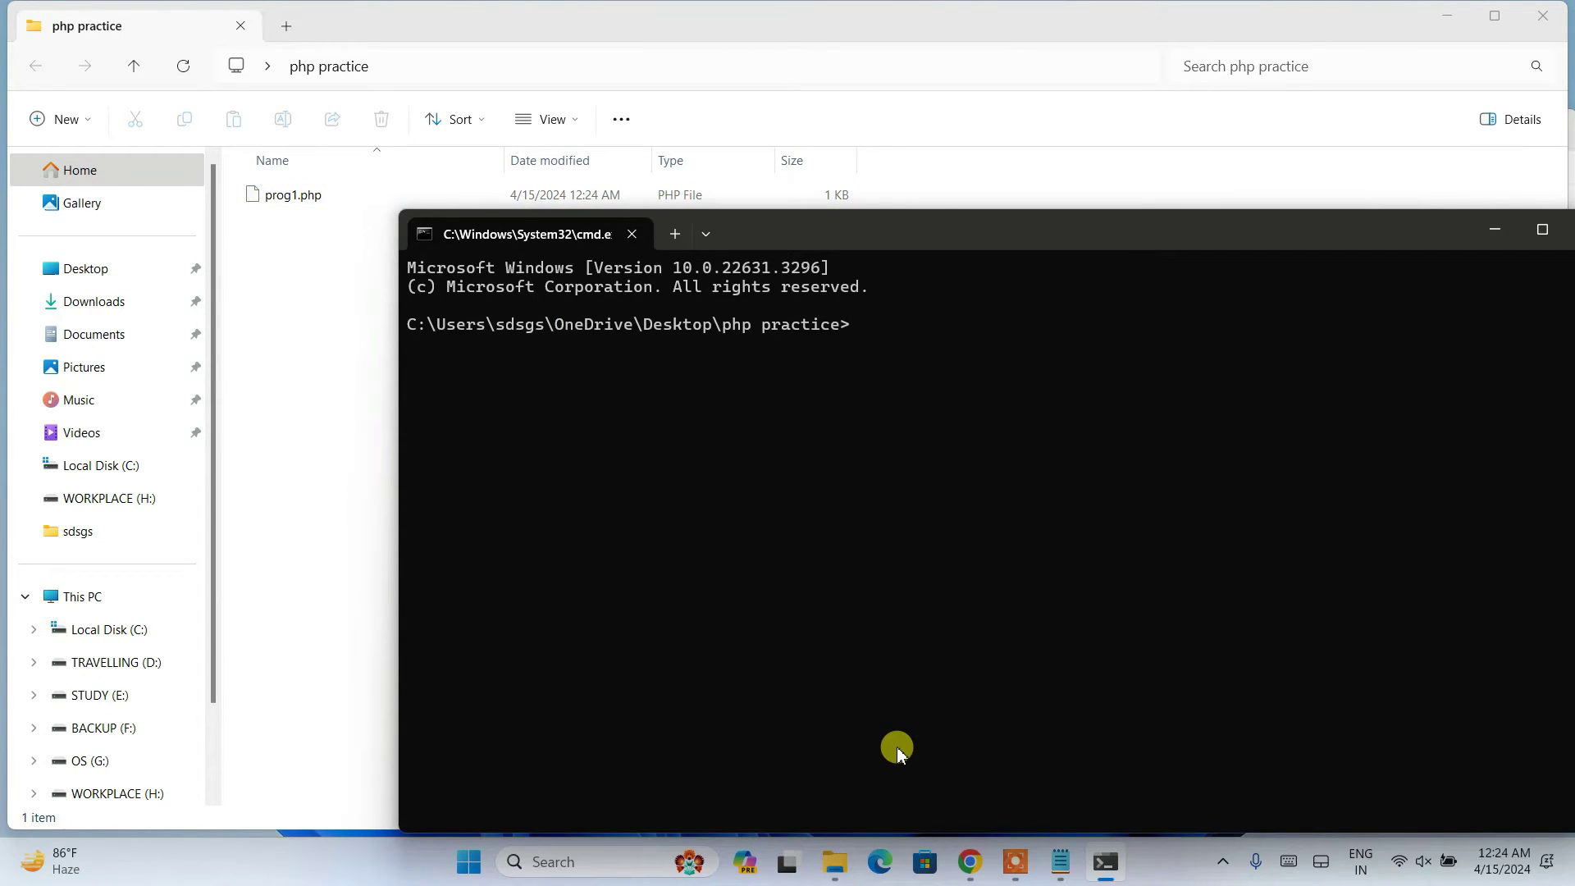
text(ph)
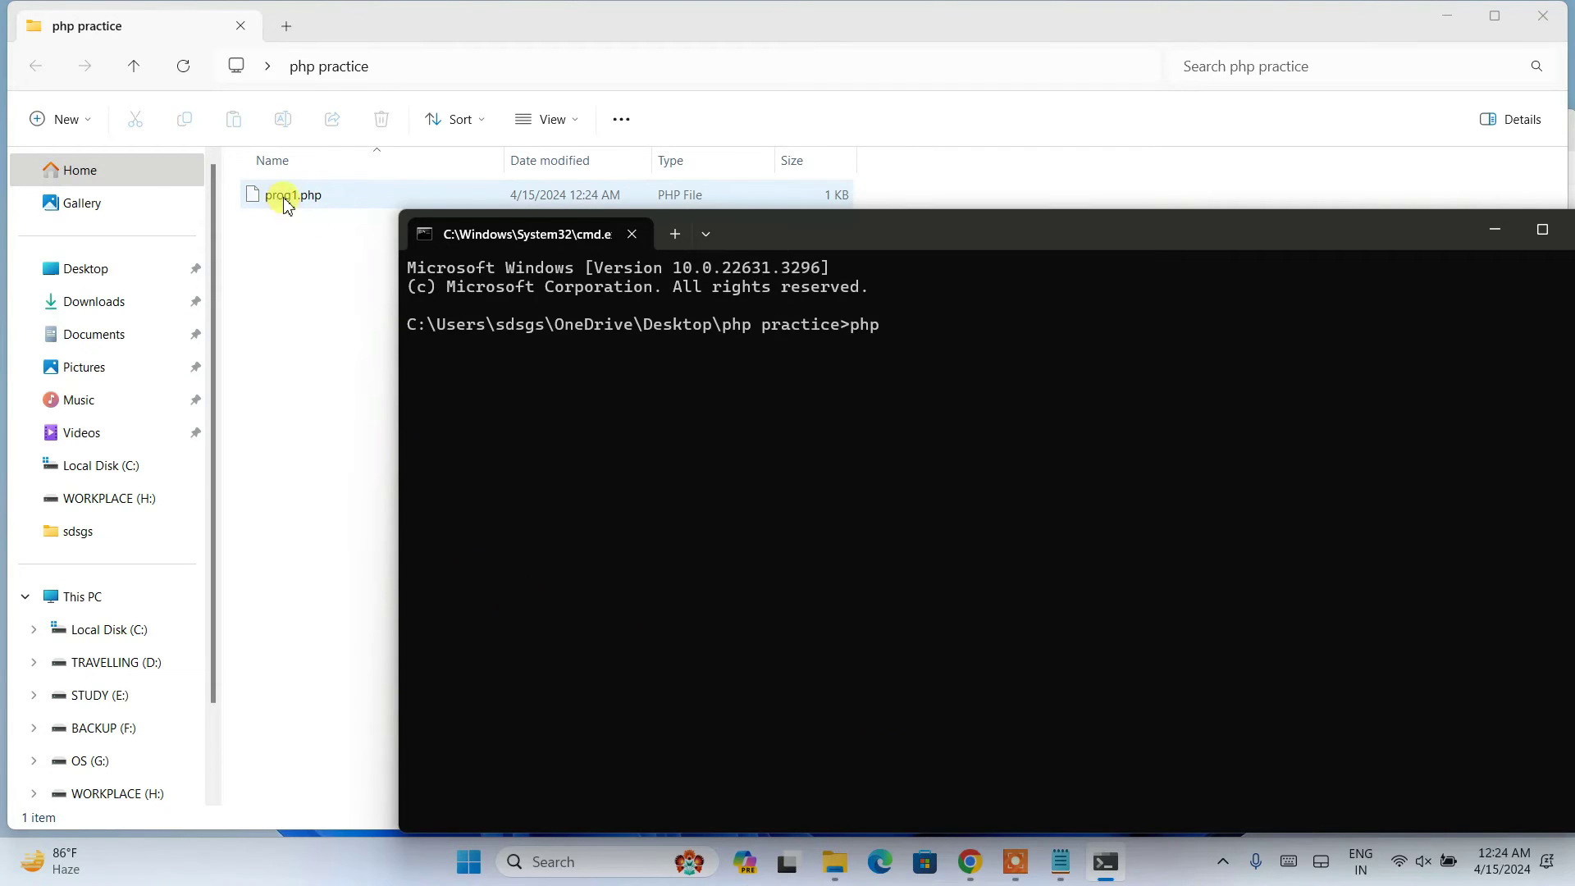
text(p)
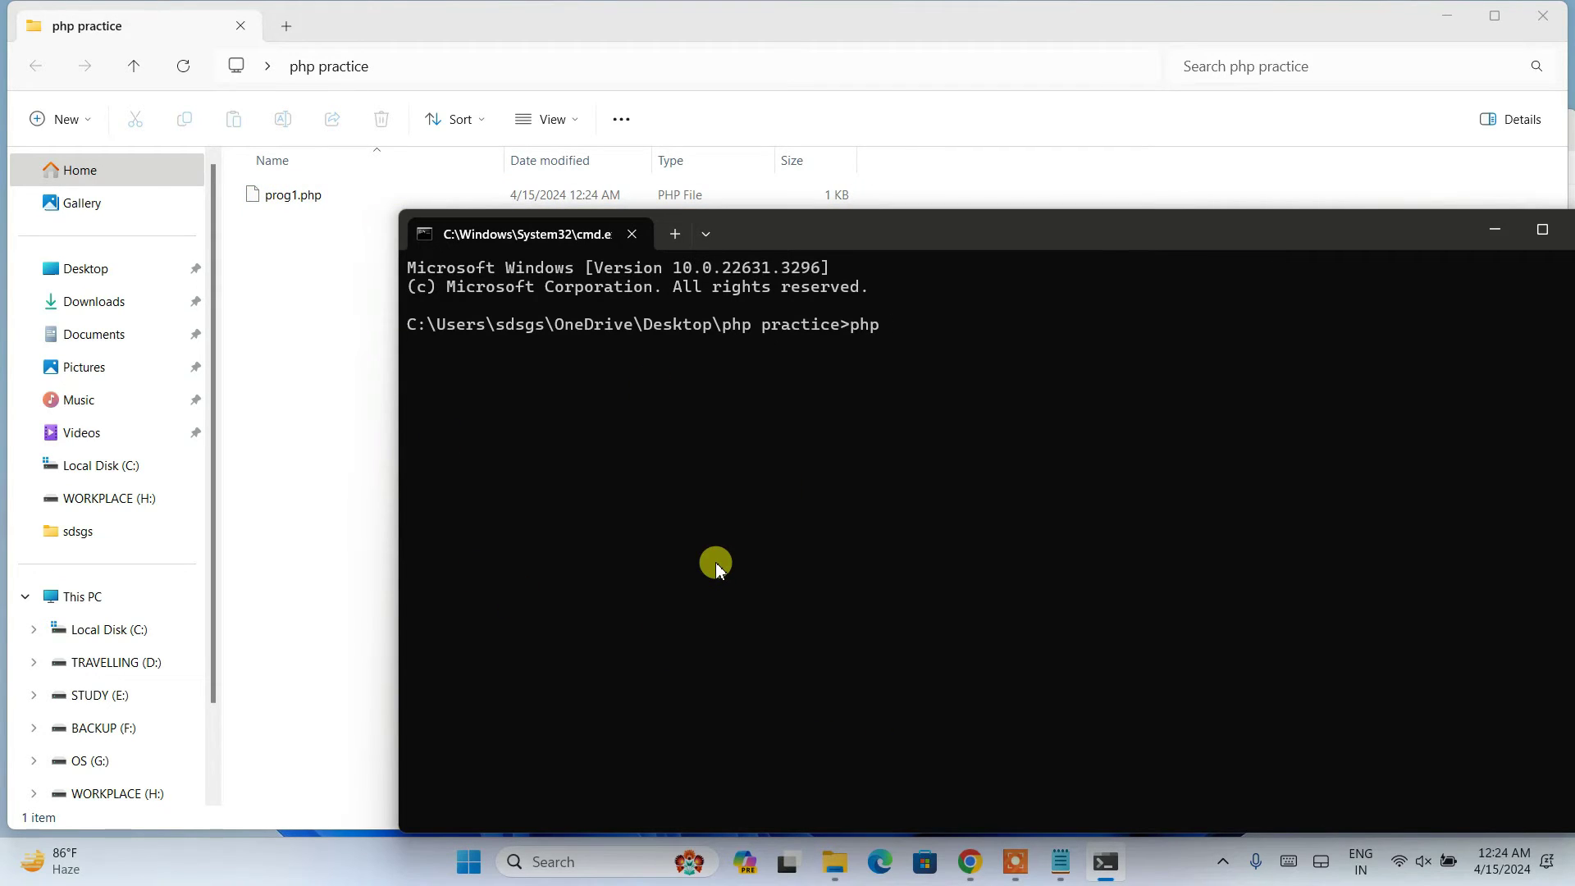
text( prog1.php)
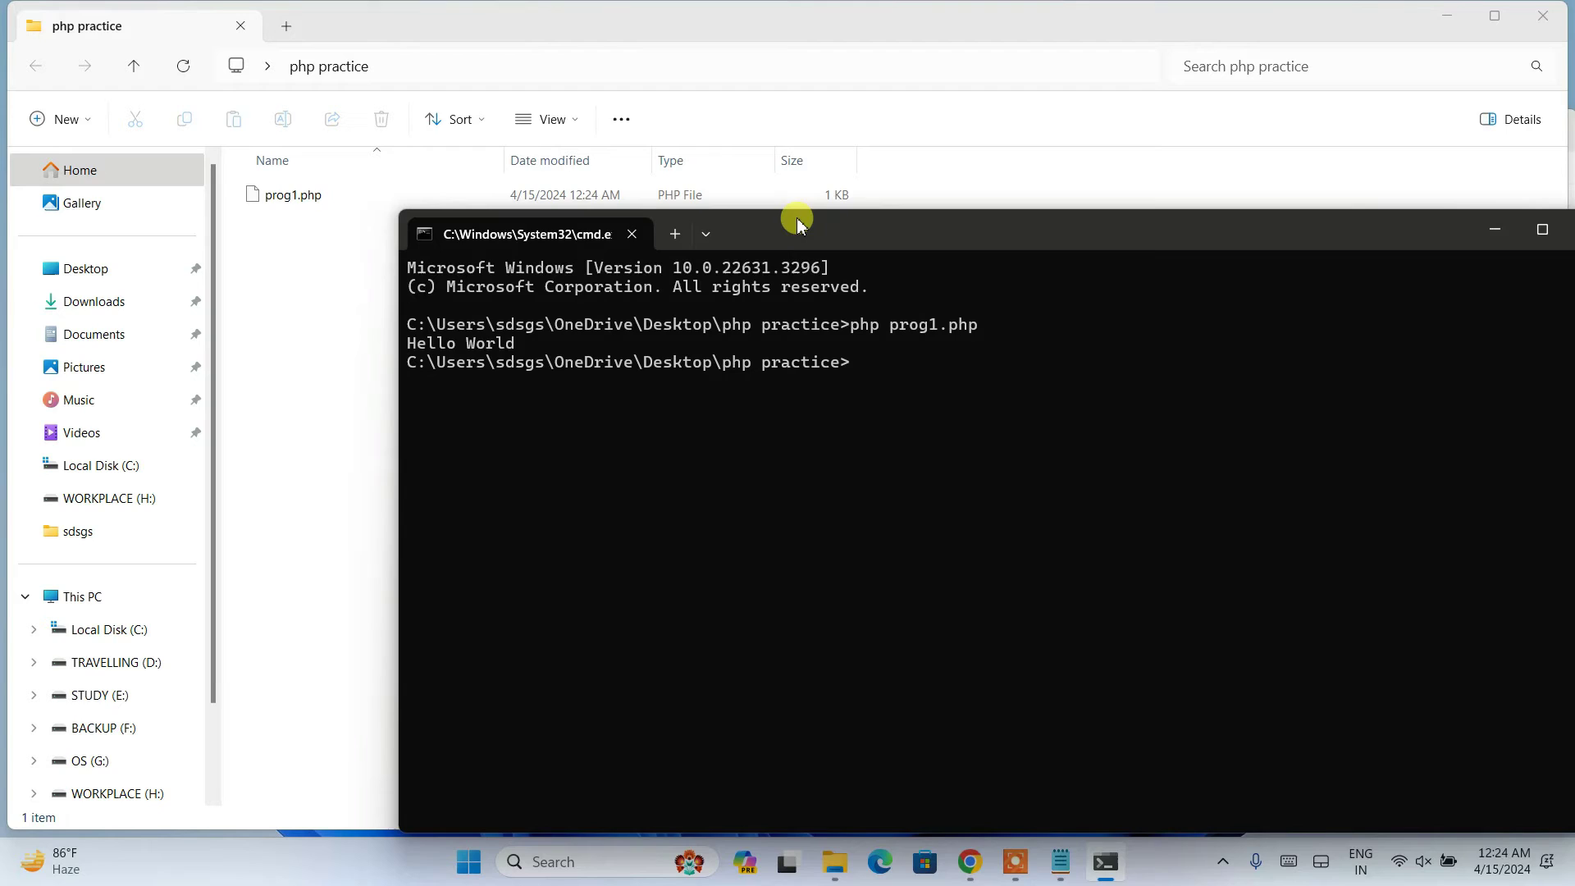
drag(793, 223, 753, 84)
drag(494, 207, 359, 208)
click(1060, 861)
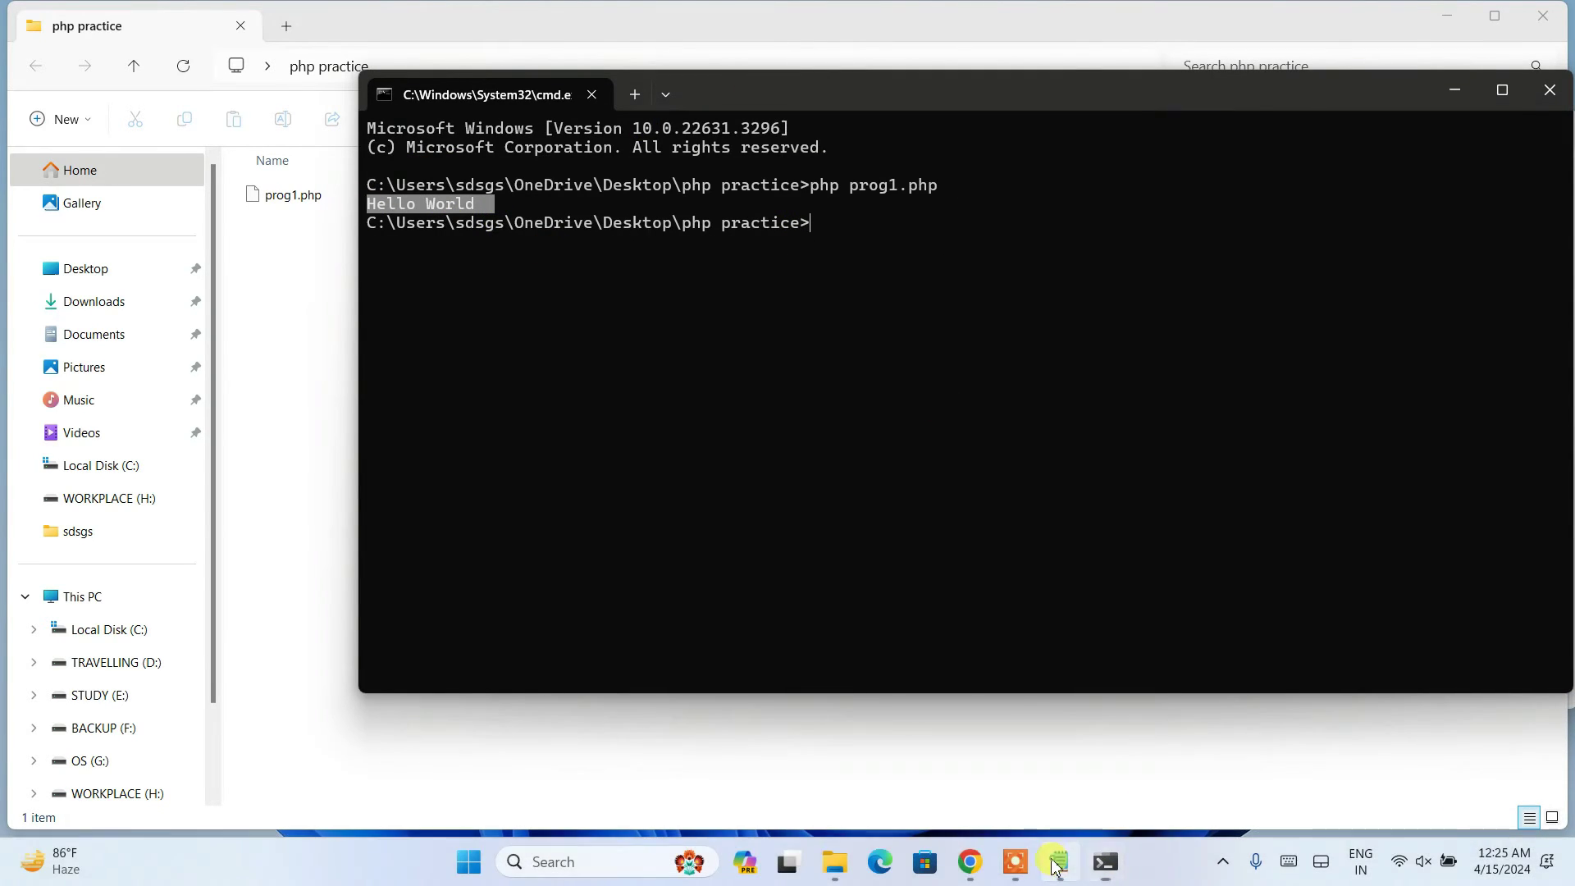
Add !! after World in prog1.php's echo string and save the file.
drag(791, 133, 967, 126)
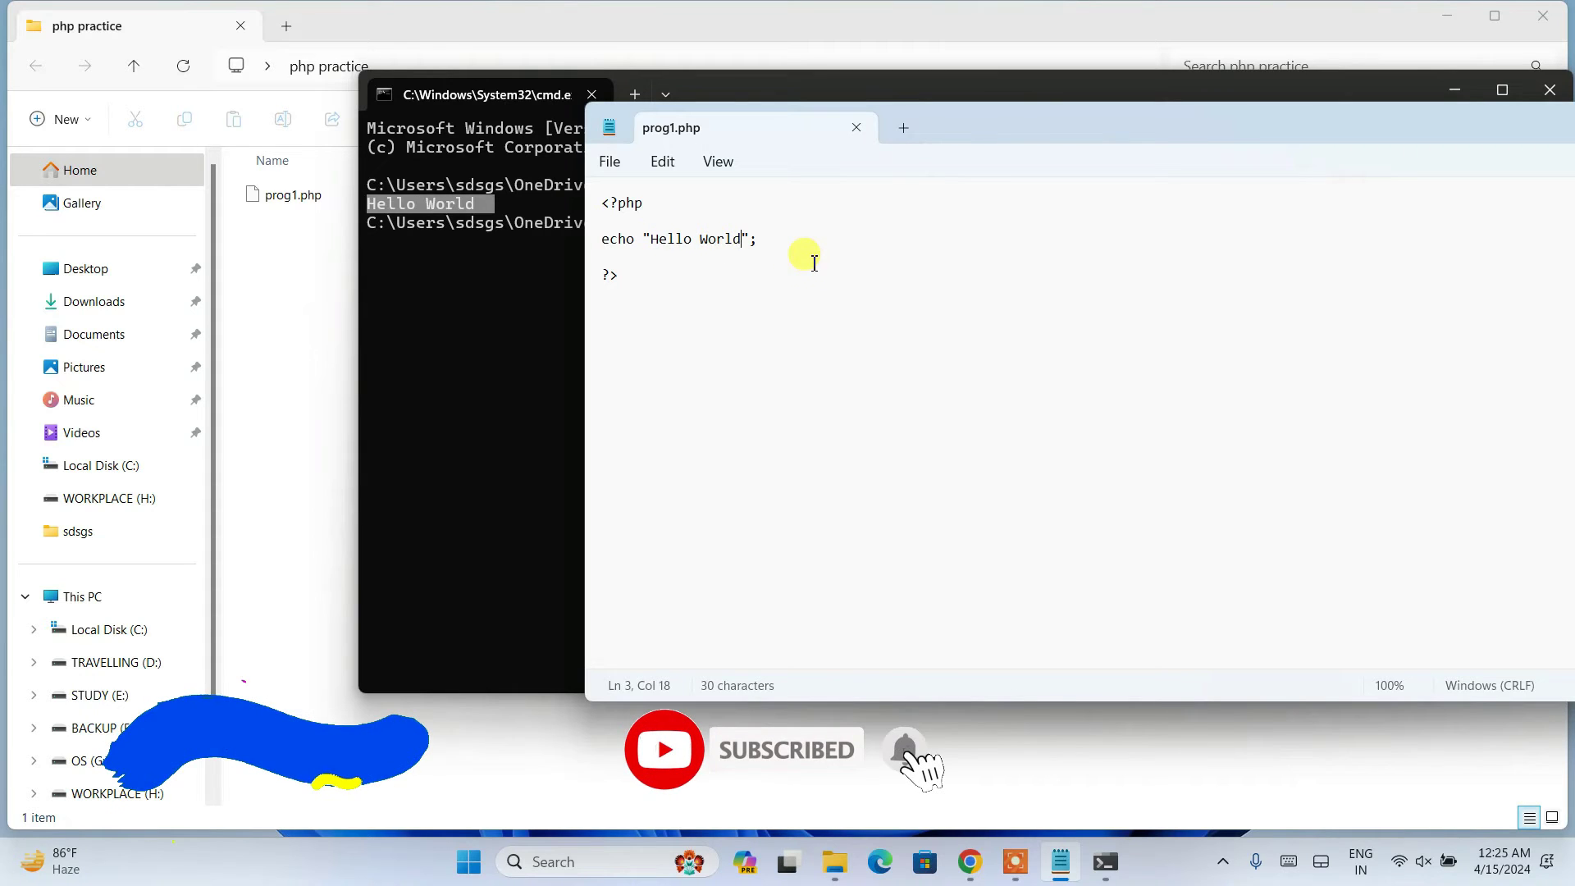
text(!!)
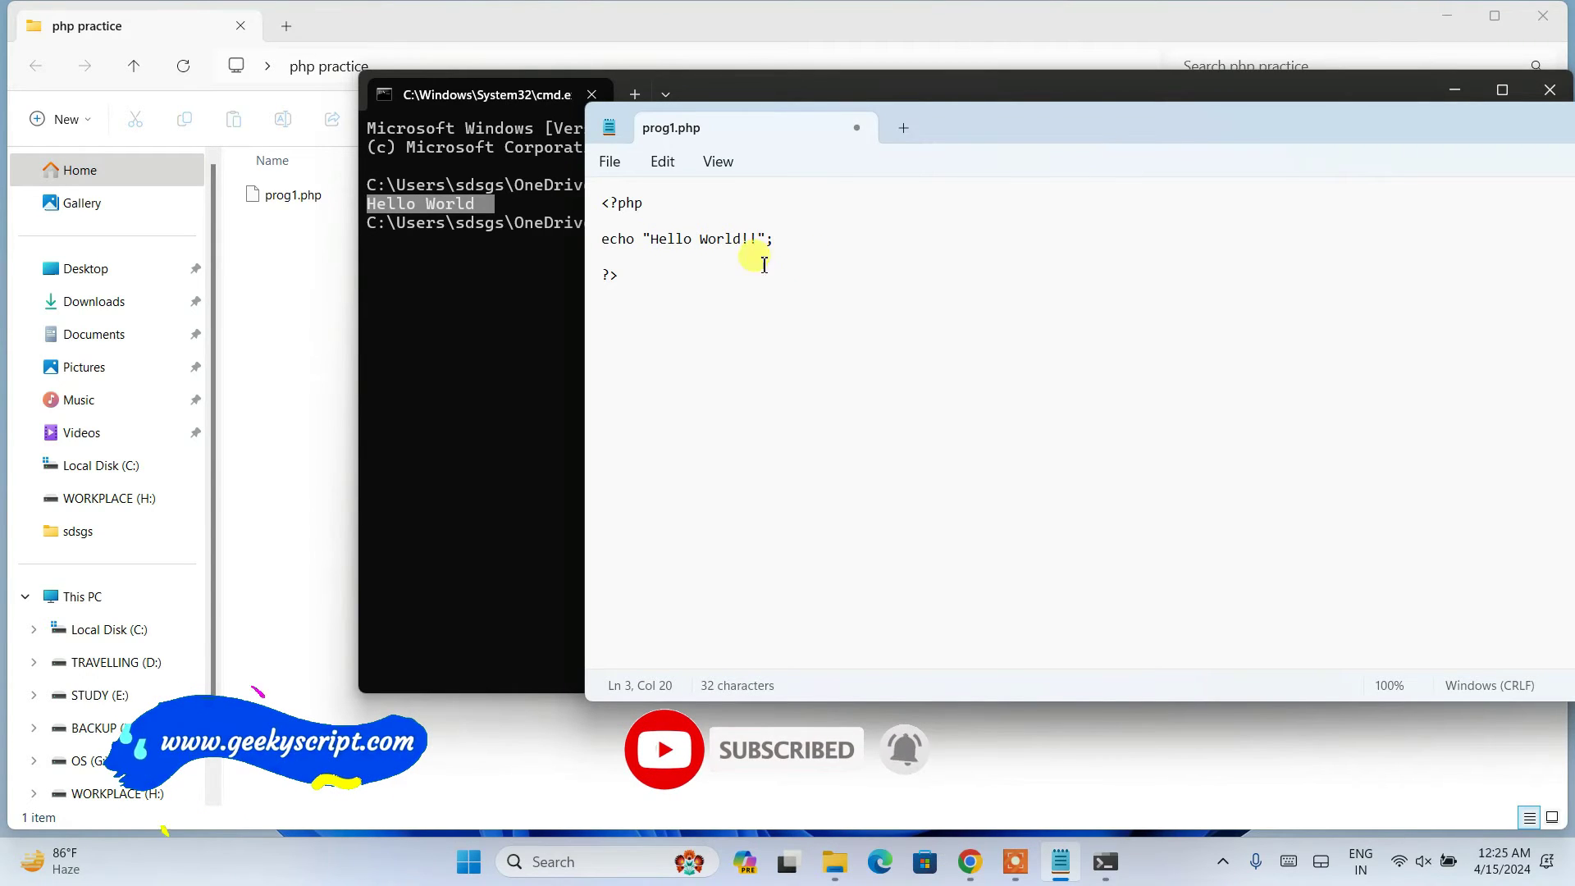
key(shift+Left)
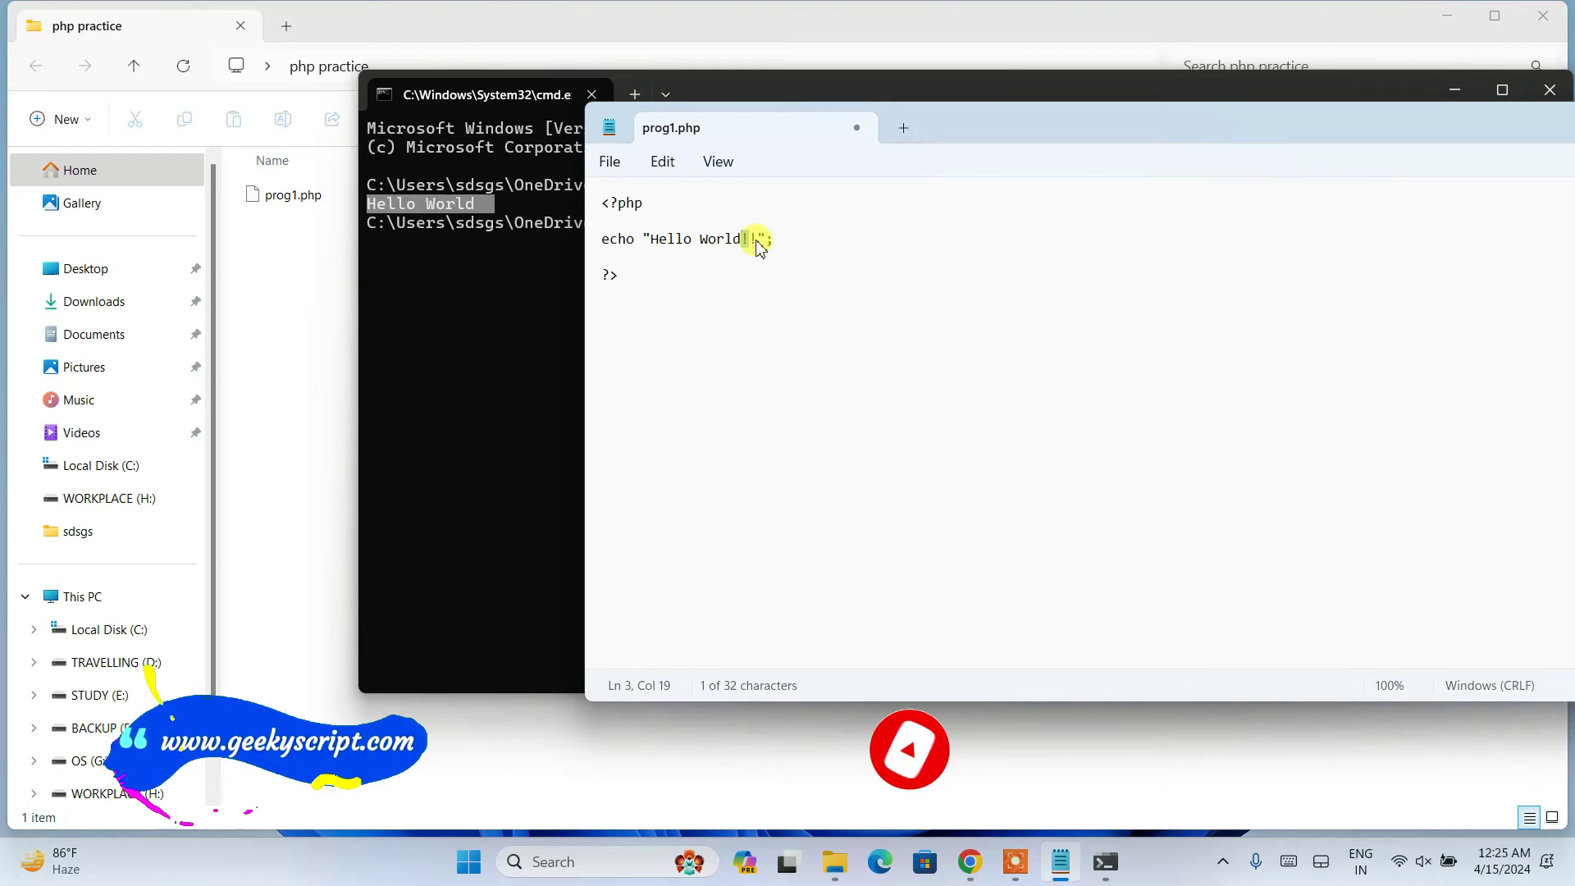
click(760, 242)
click(610, 161)
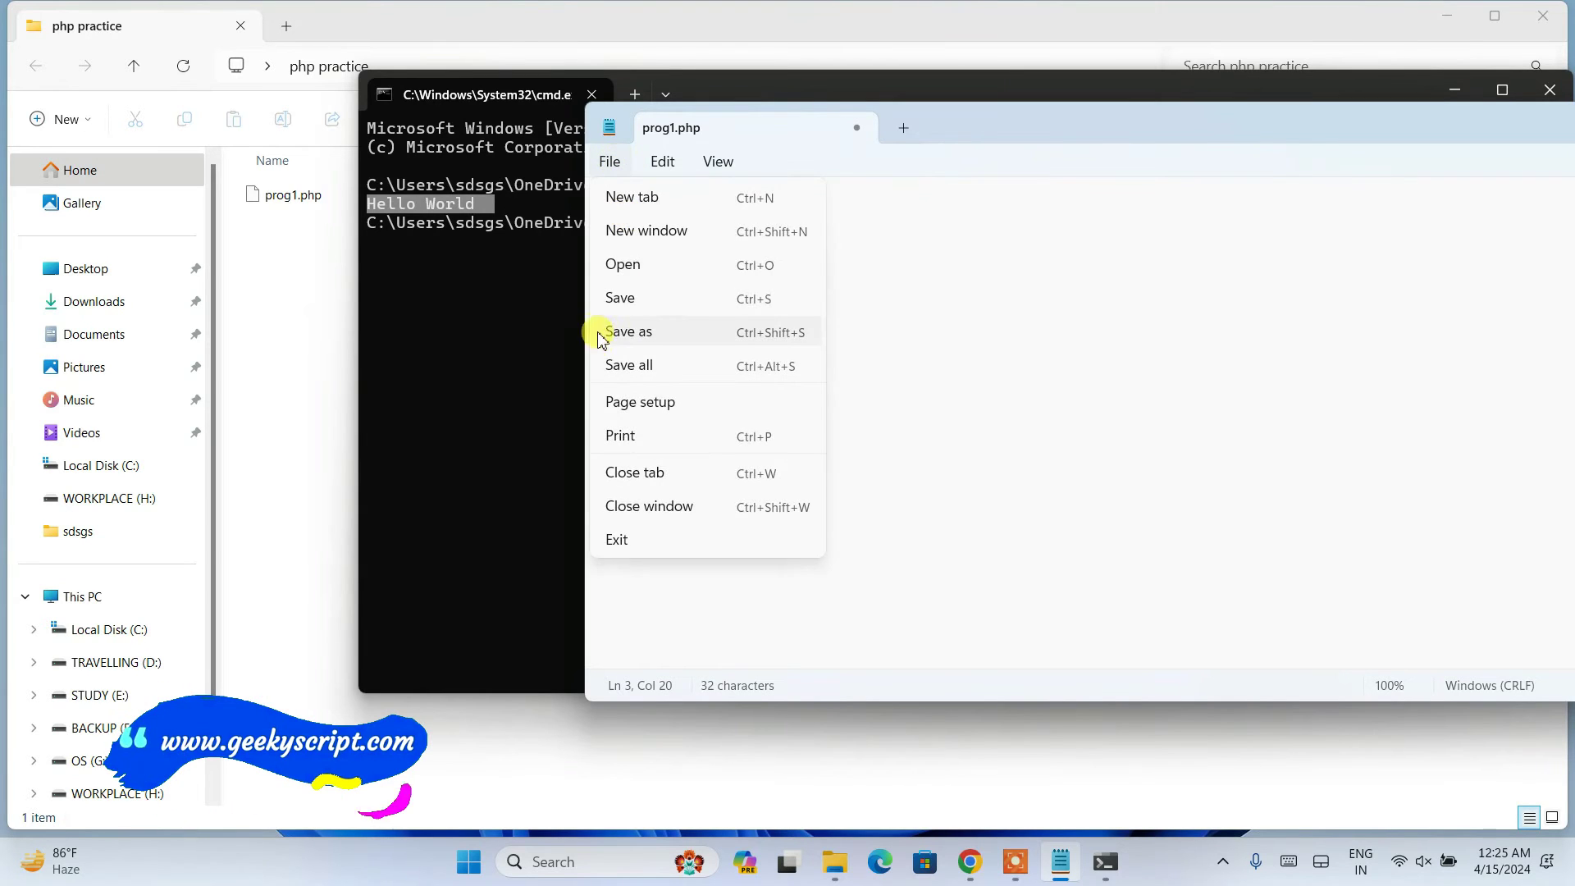
click(633, 300)
click(522, 319)
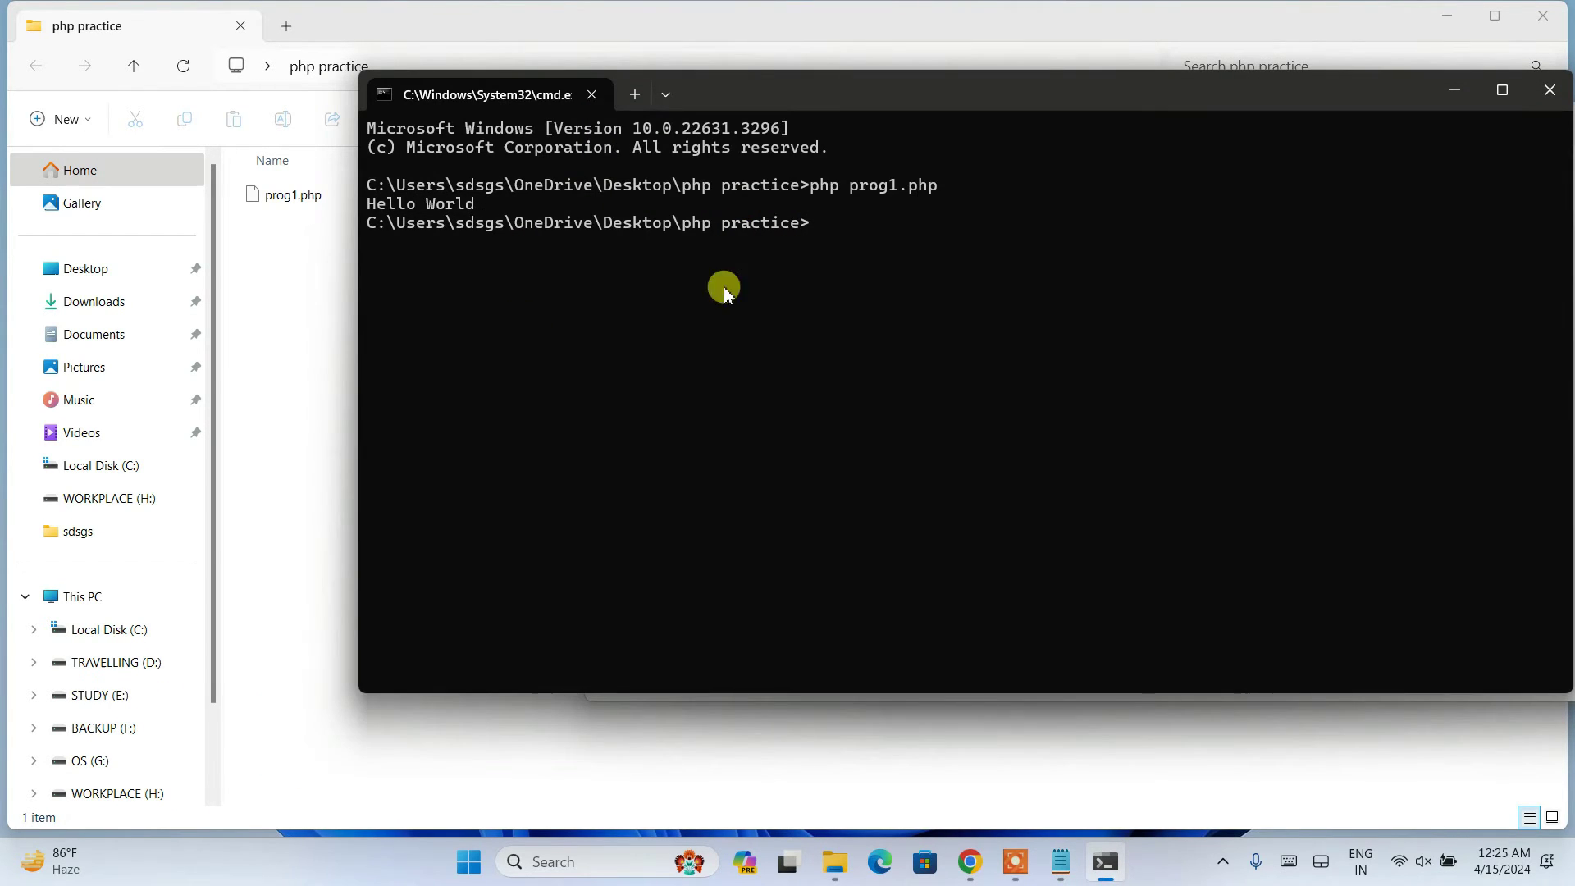
Rerun php prog1.php twice and confirm the output is now Hello World!!
drag(703, 91, 697, 113)
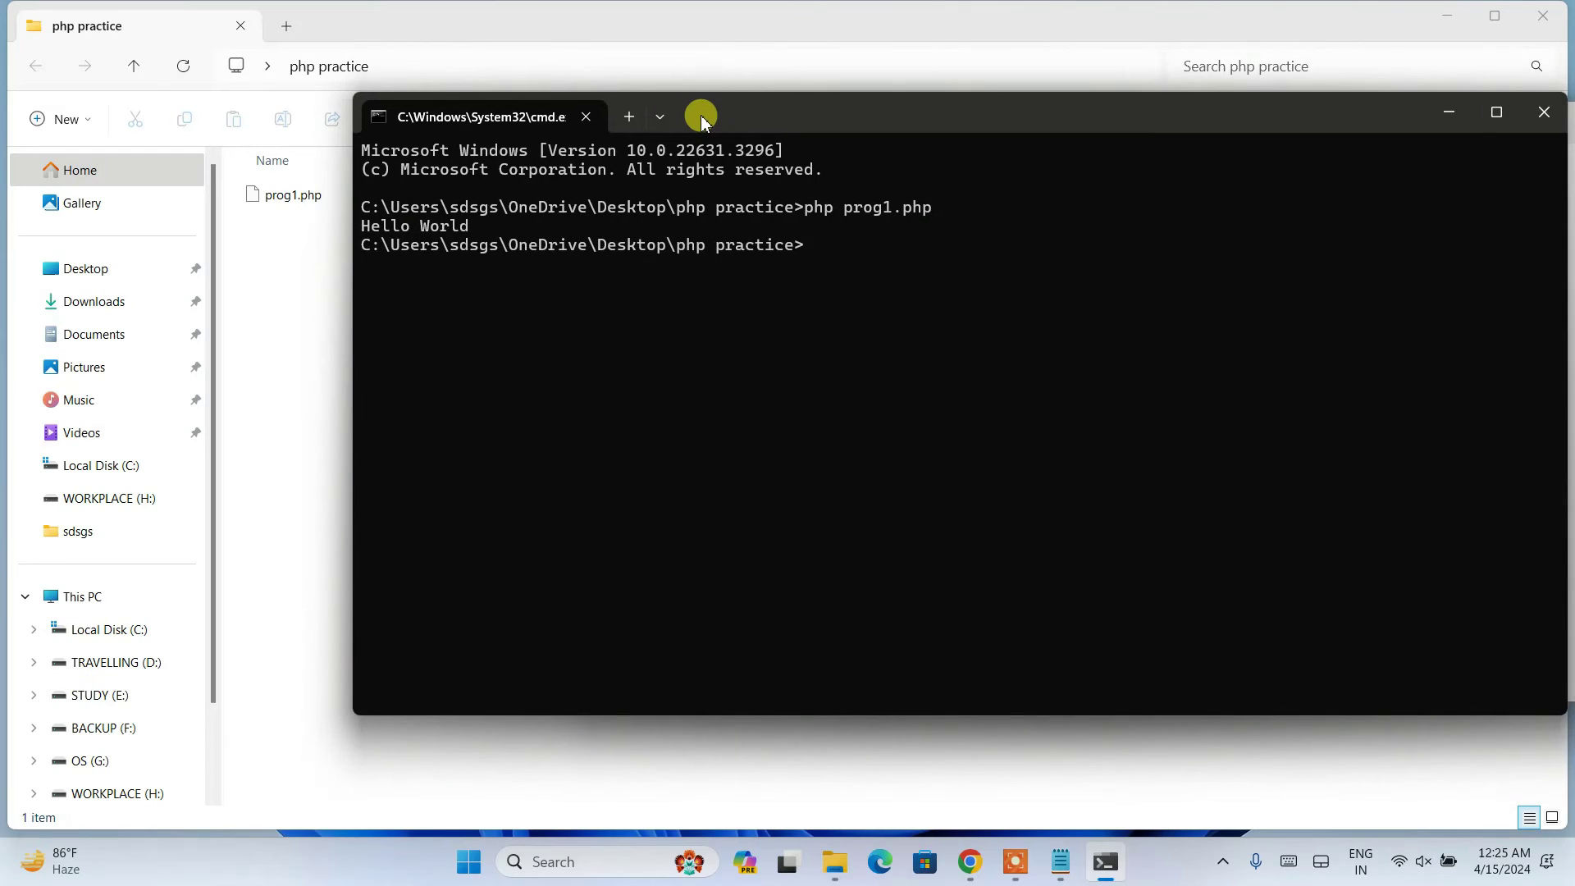
key(Up)
key(Return)
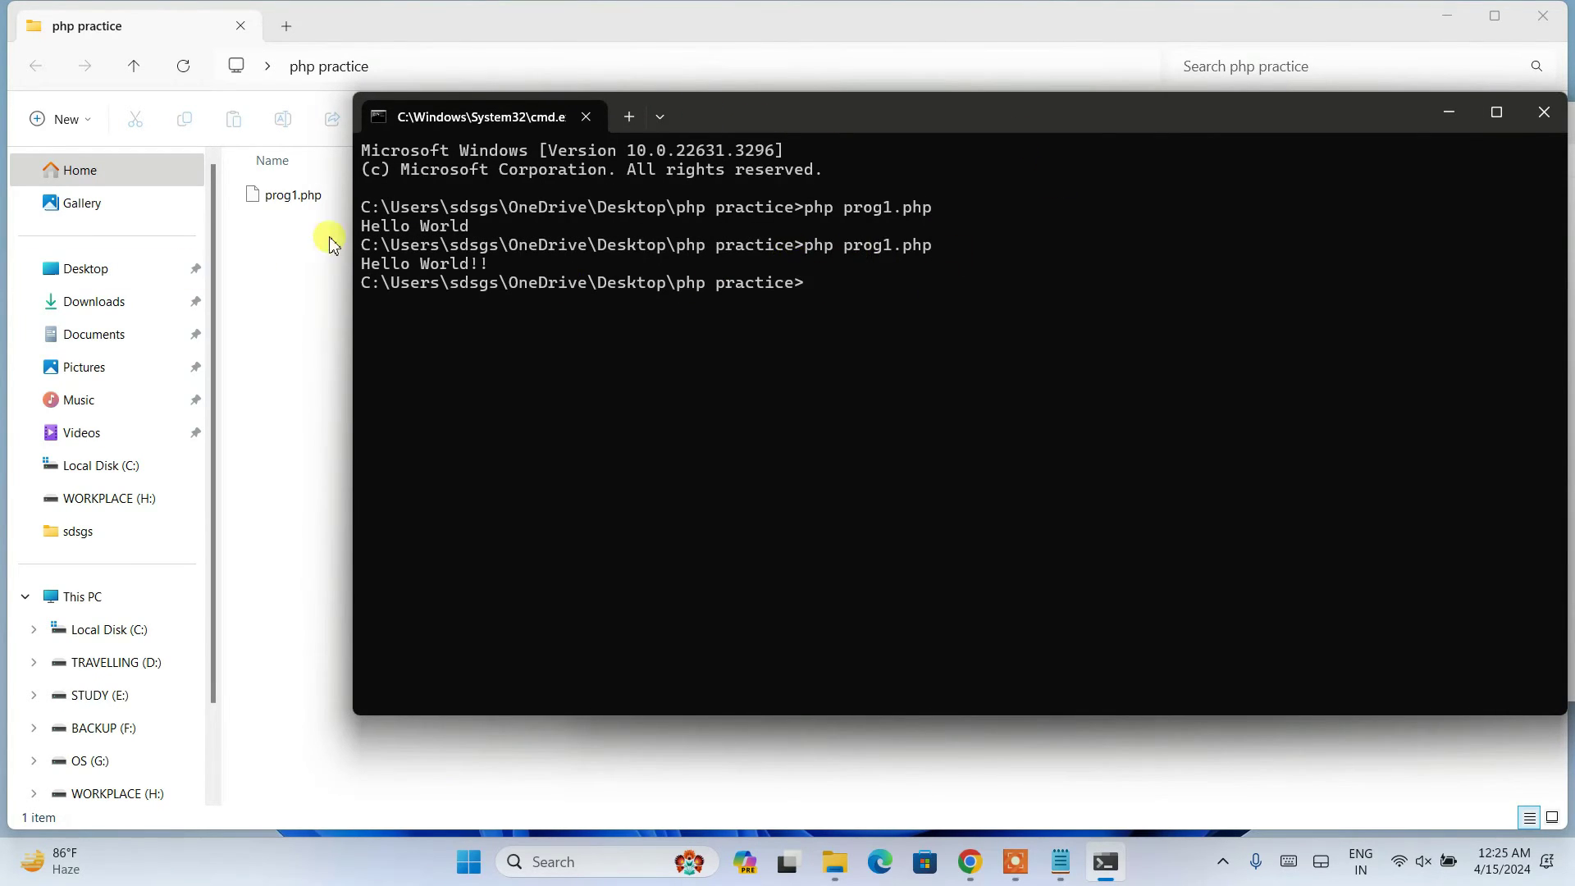
drag(505, 259, 292, 263)
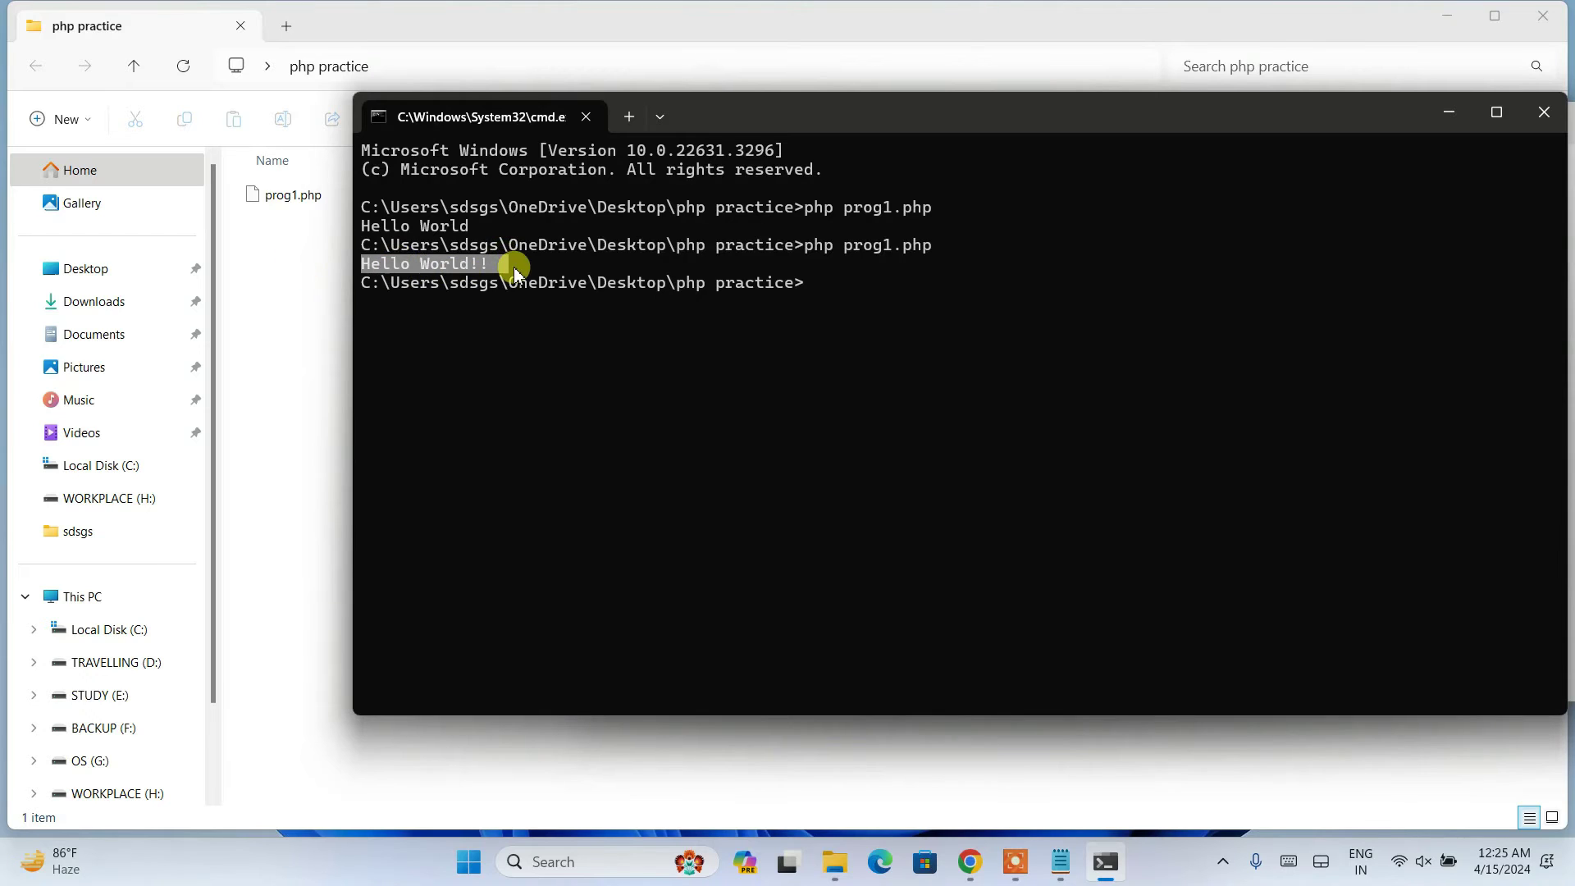
click(490, 269)
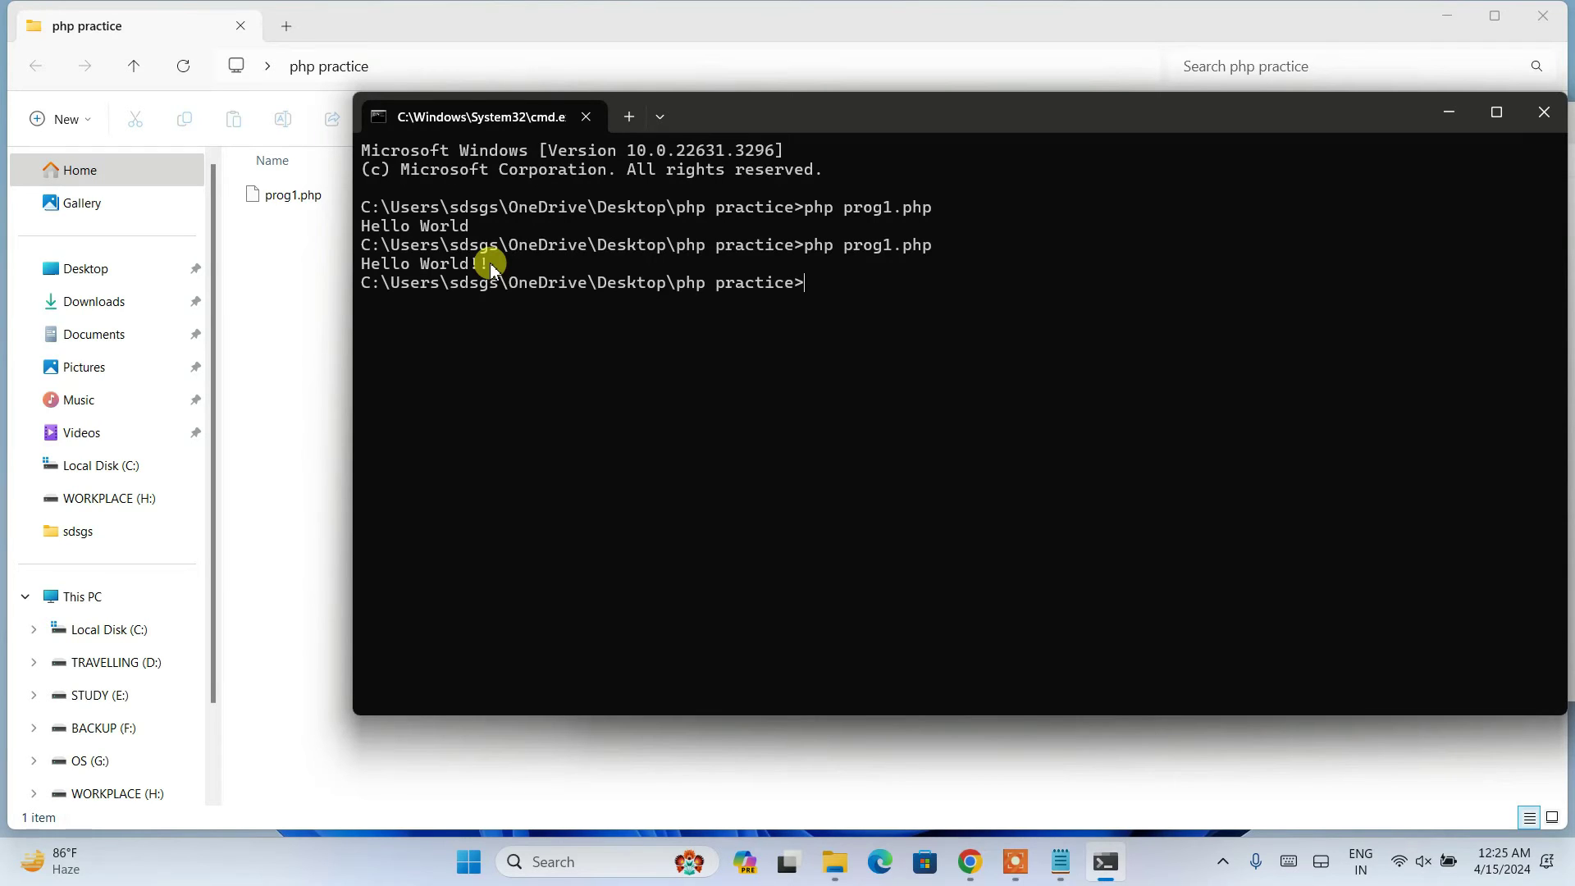
key(Up)
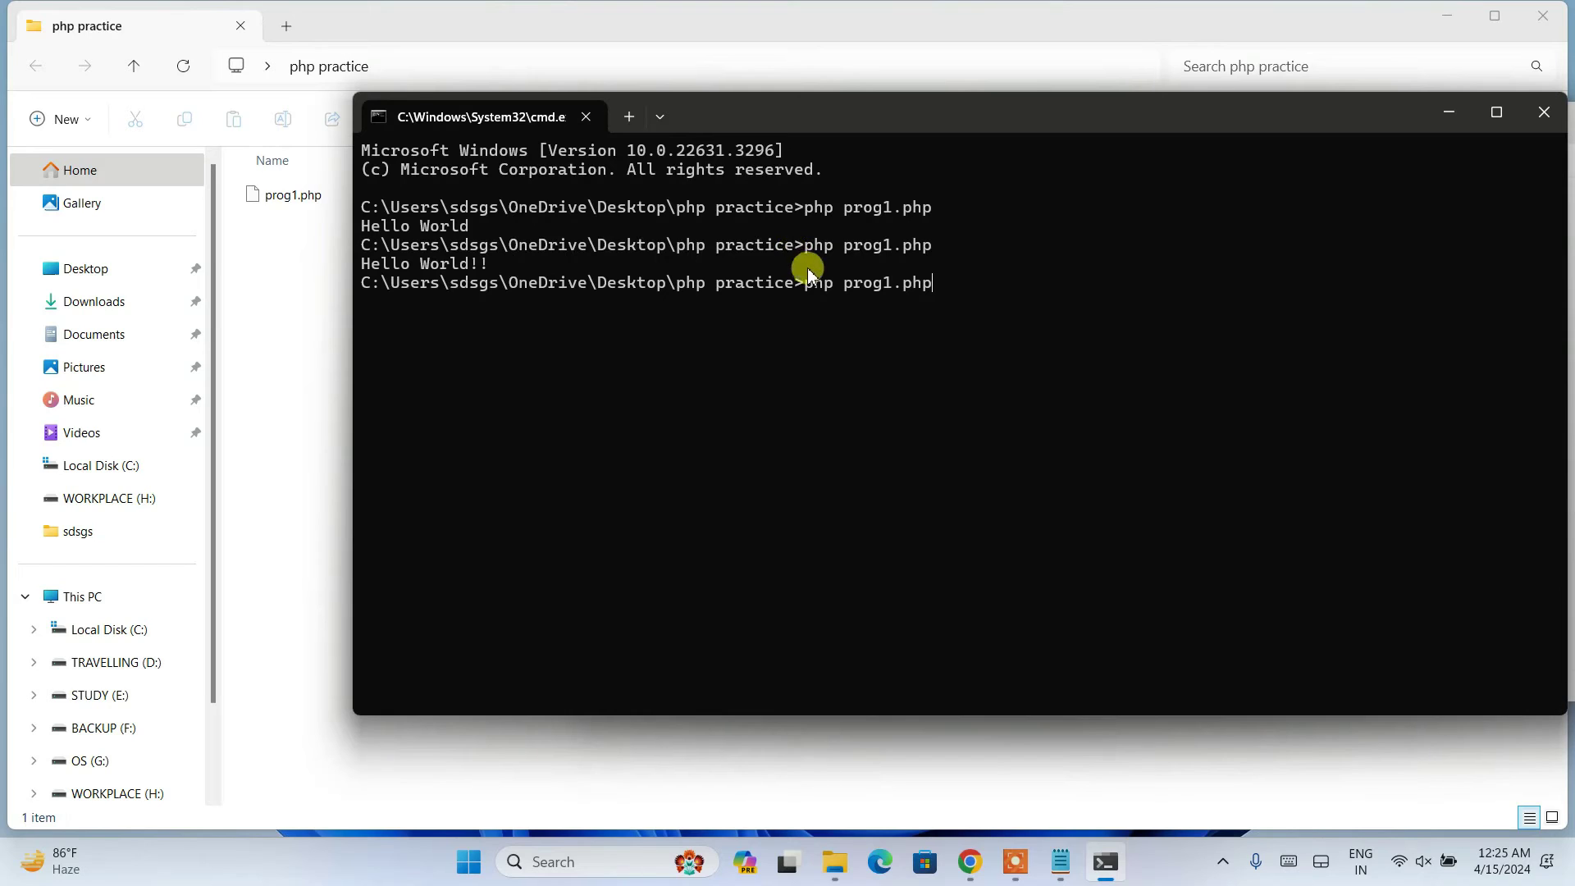
mouse_move(803, 294)
mouse_down()
mouse_move(950, 281)
mouse_move(802, 283)
mouse_up()
click(951, 284)
click(802, 283)
key(Return)
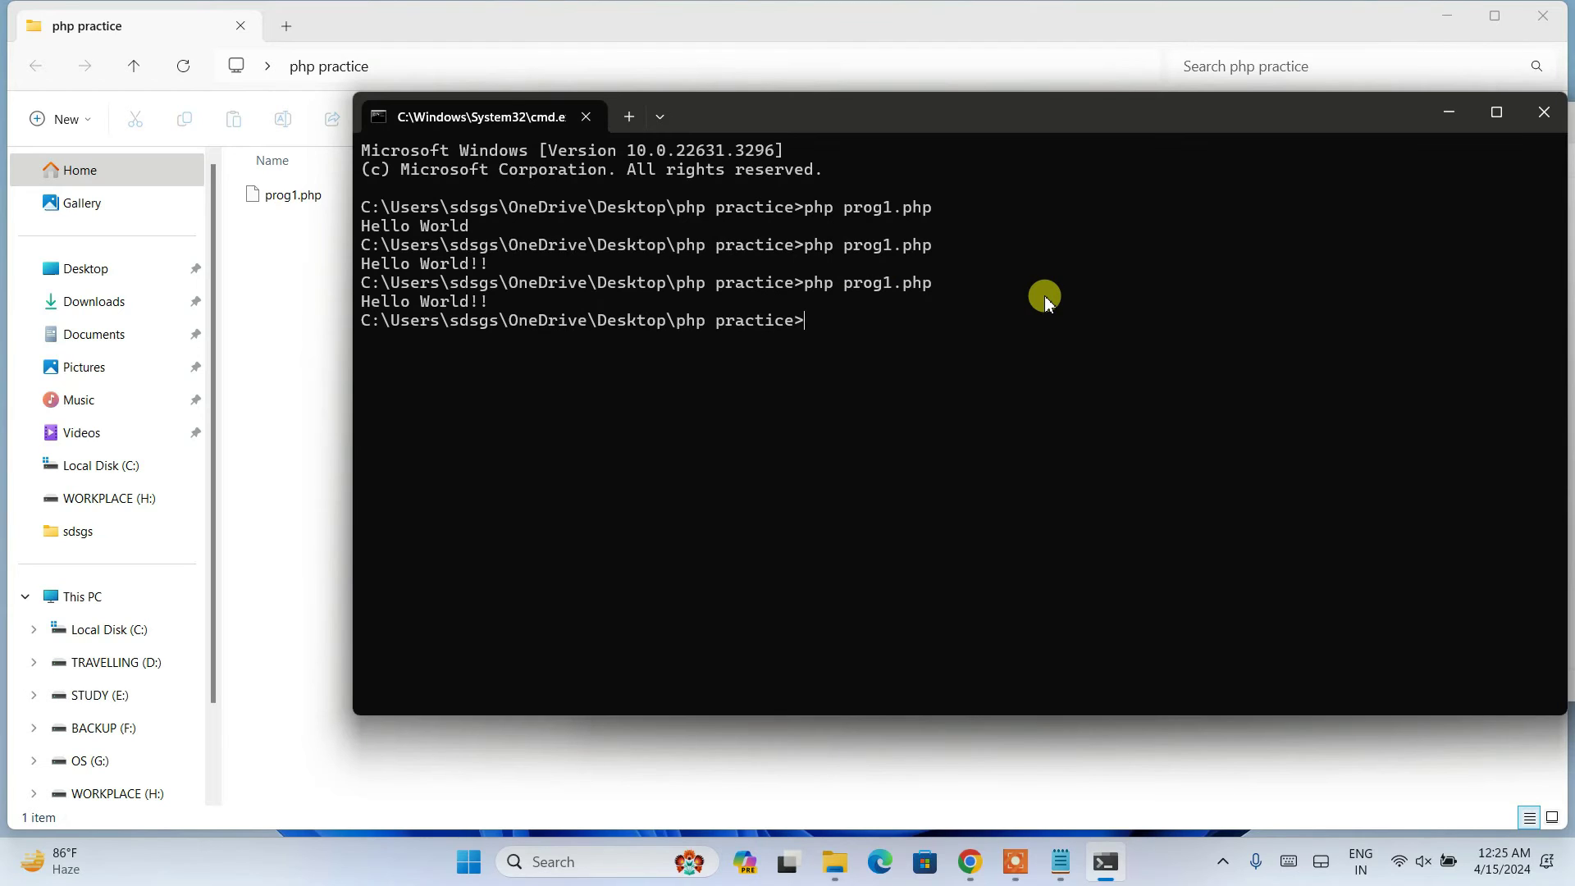
drag(516, 301, 326, 308)
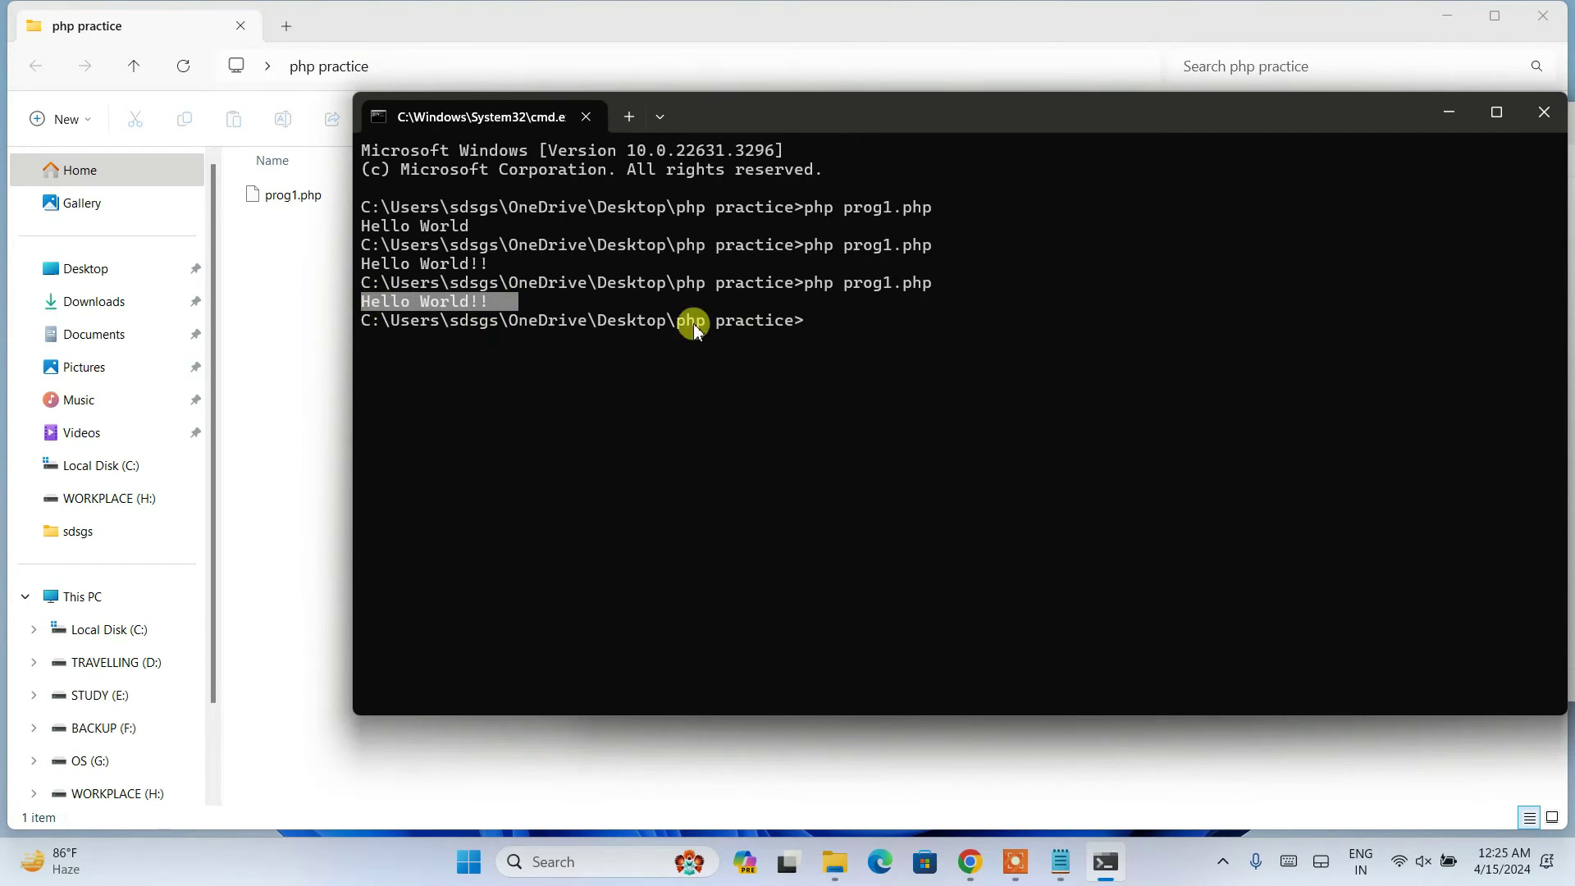
click(654, 295)
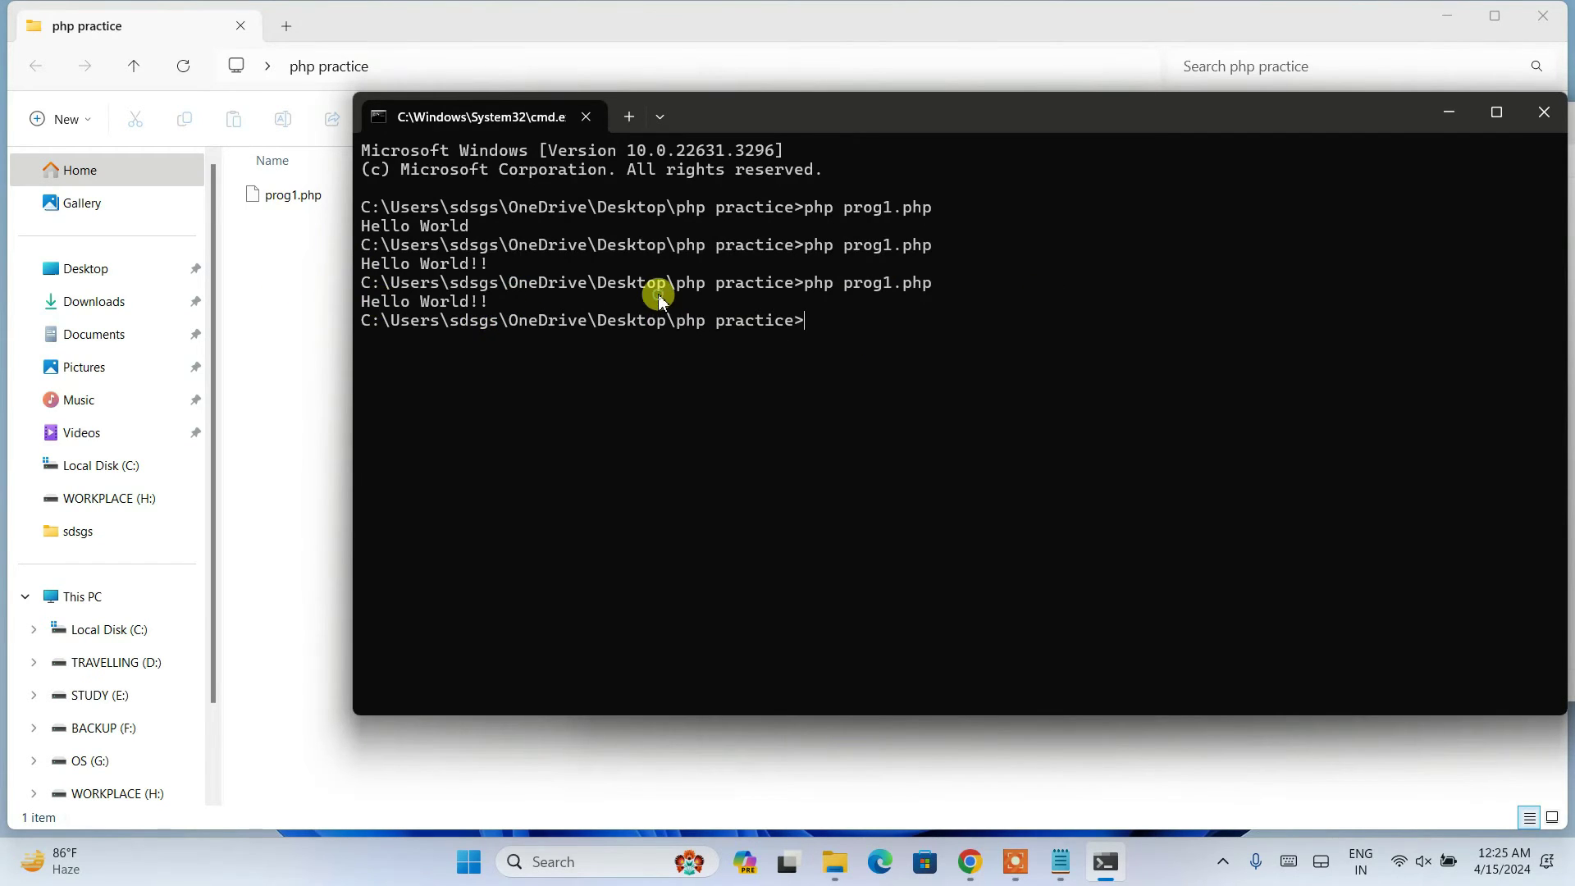
Review the full prog1.php code in Notepad, then return to Command Prompt.
click(1059, 860)
key(ctrl+a)
click(796, 297)
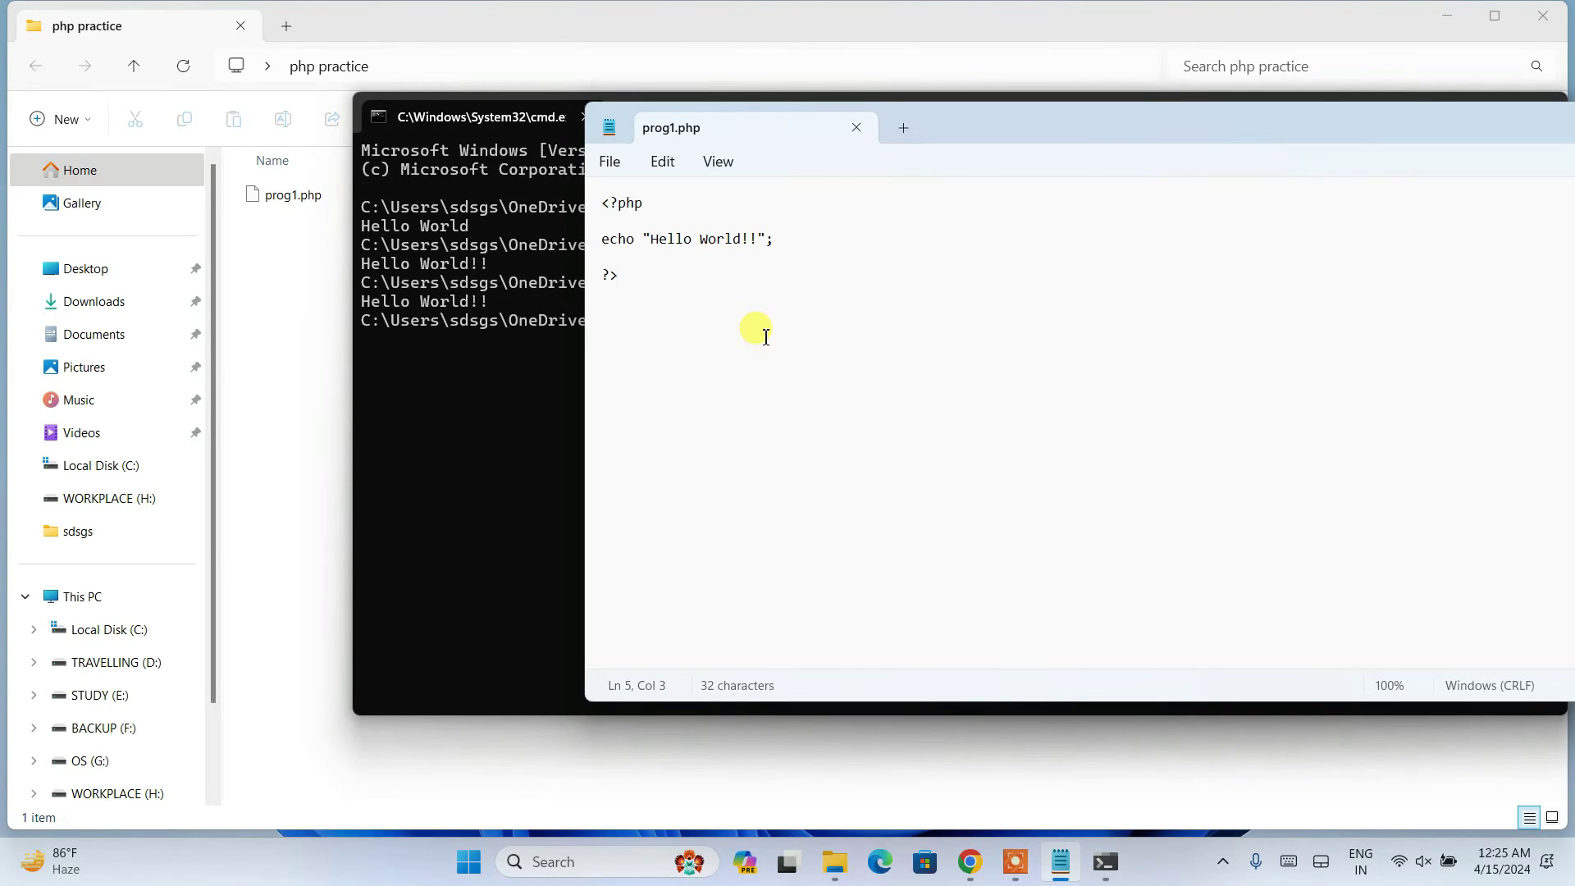
key(ctrl+a)
click(851, 271)
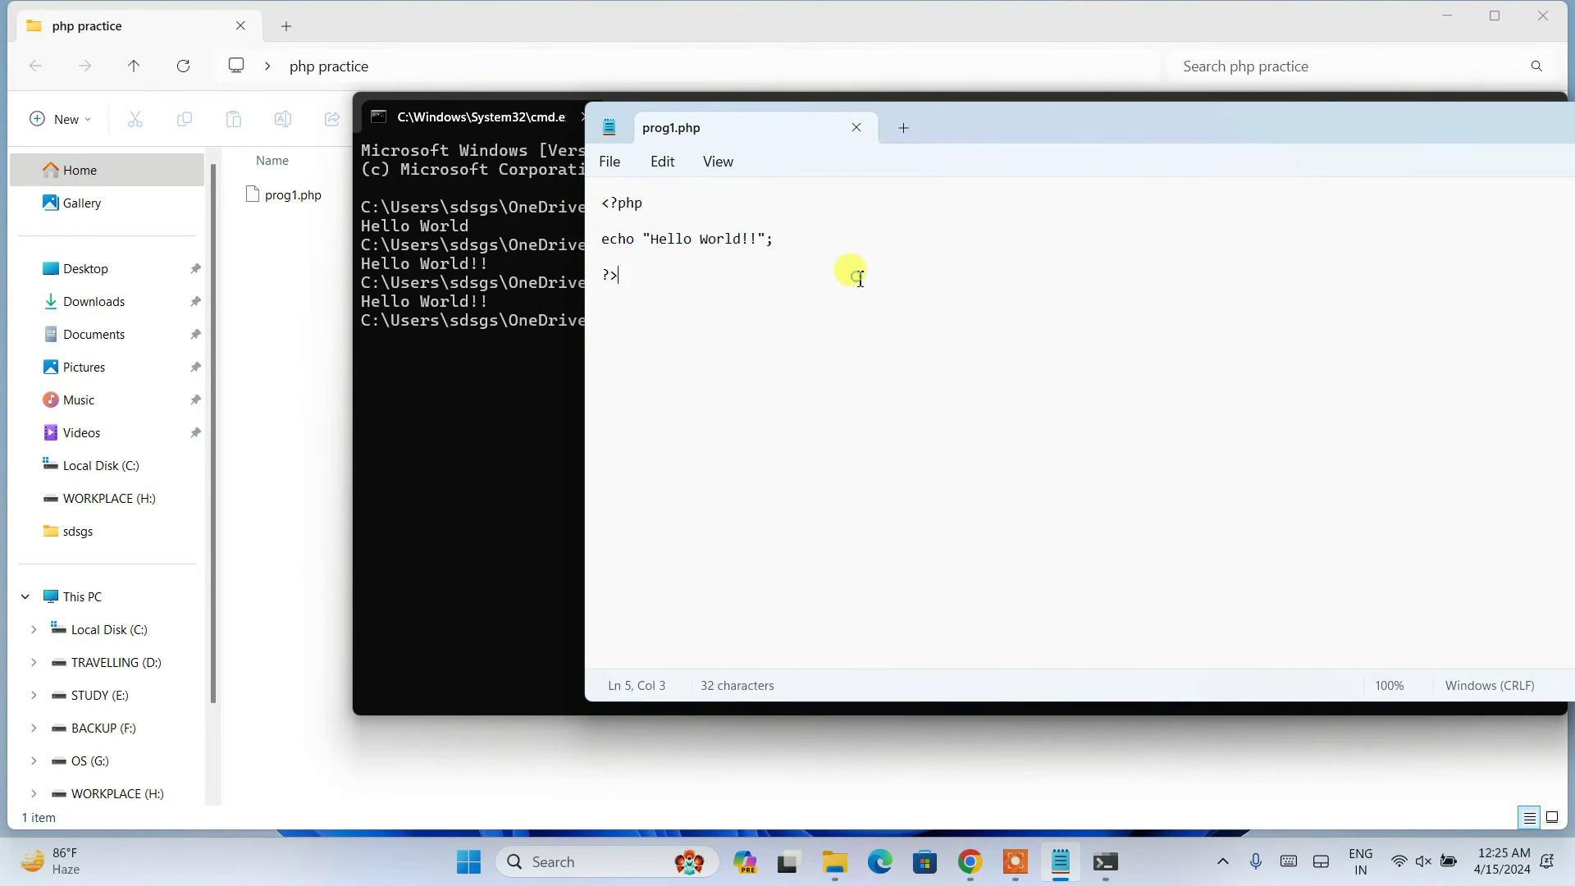
click(512, 401)
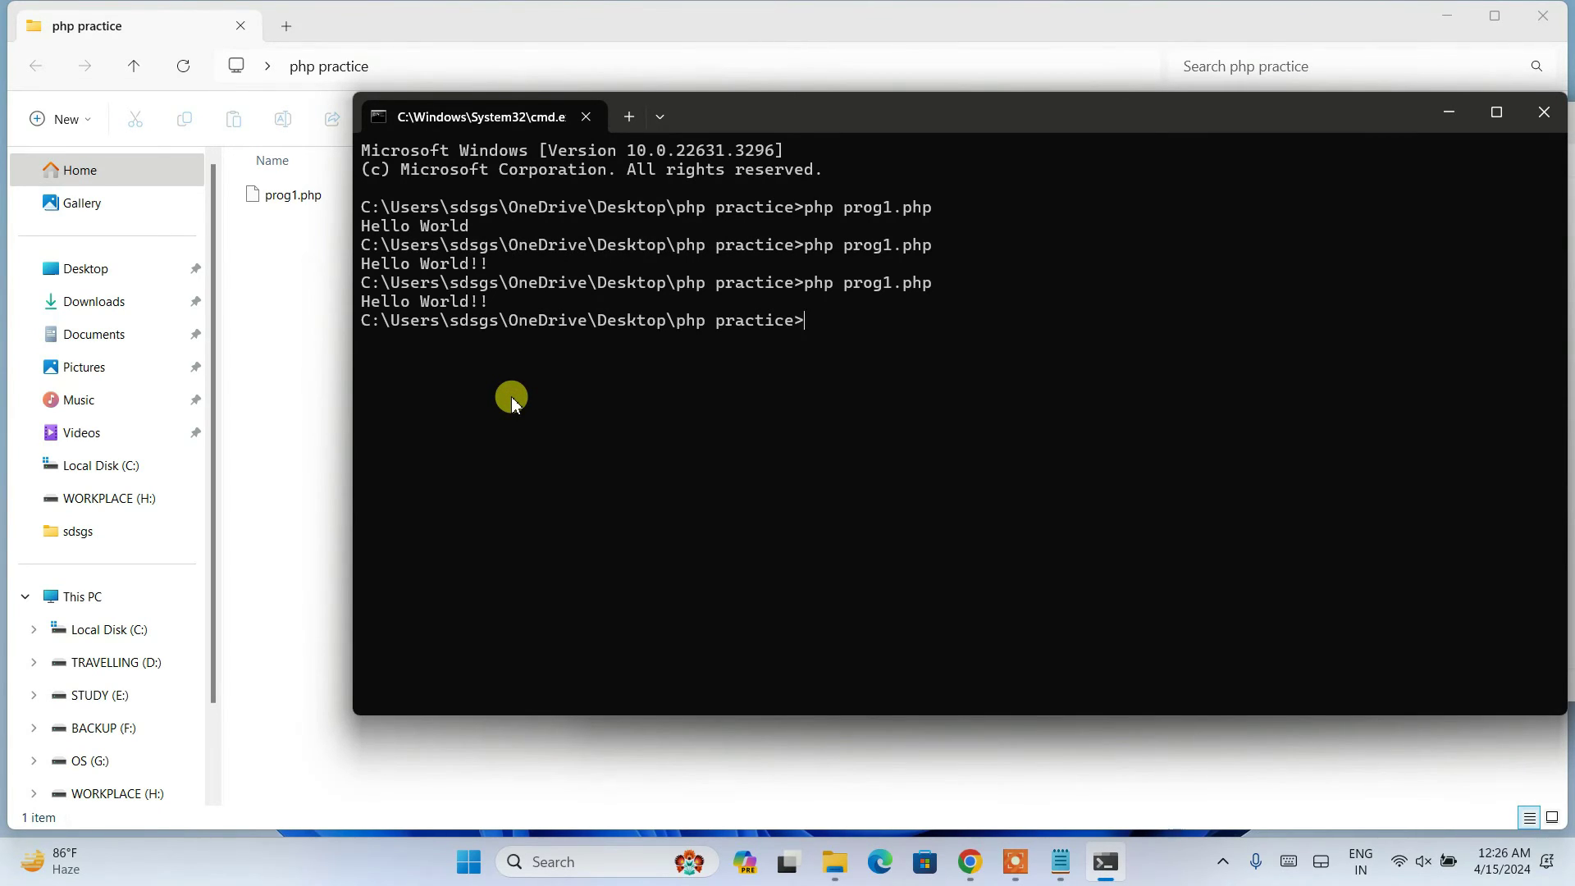
Search for xampp in a new Chrome tab beside the PHP download page.
click(970, 861)
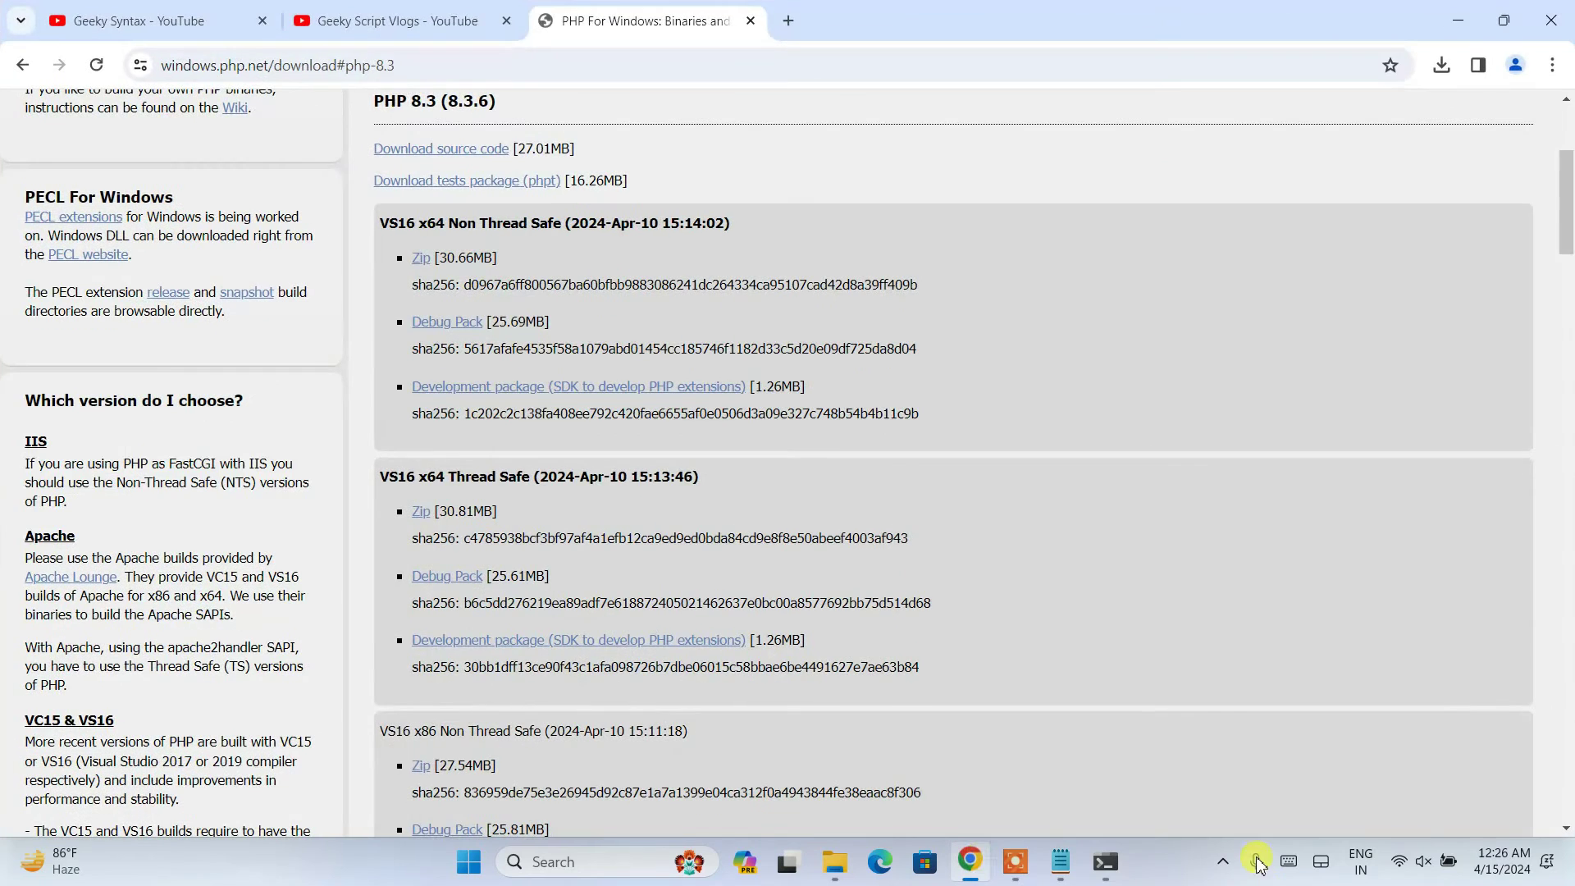
click(786, 16)
text(xamp)
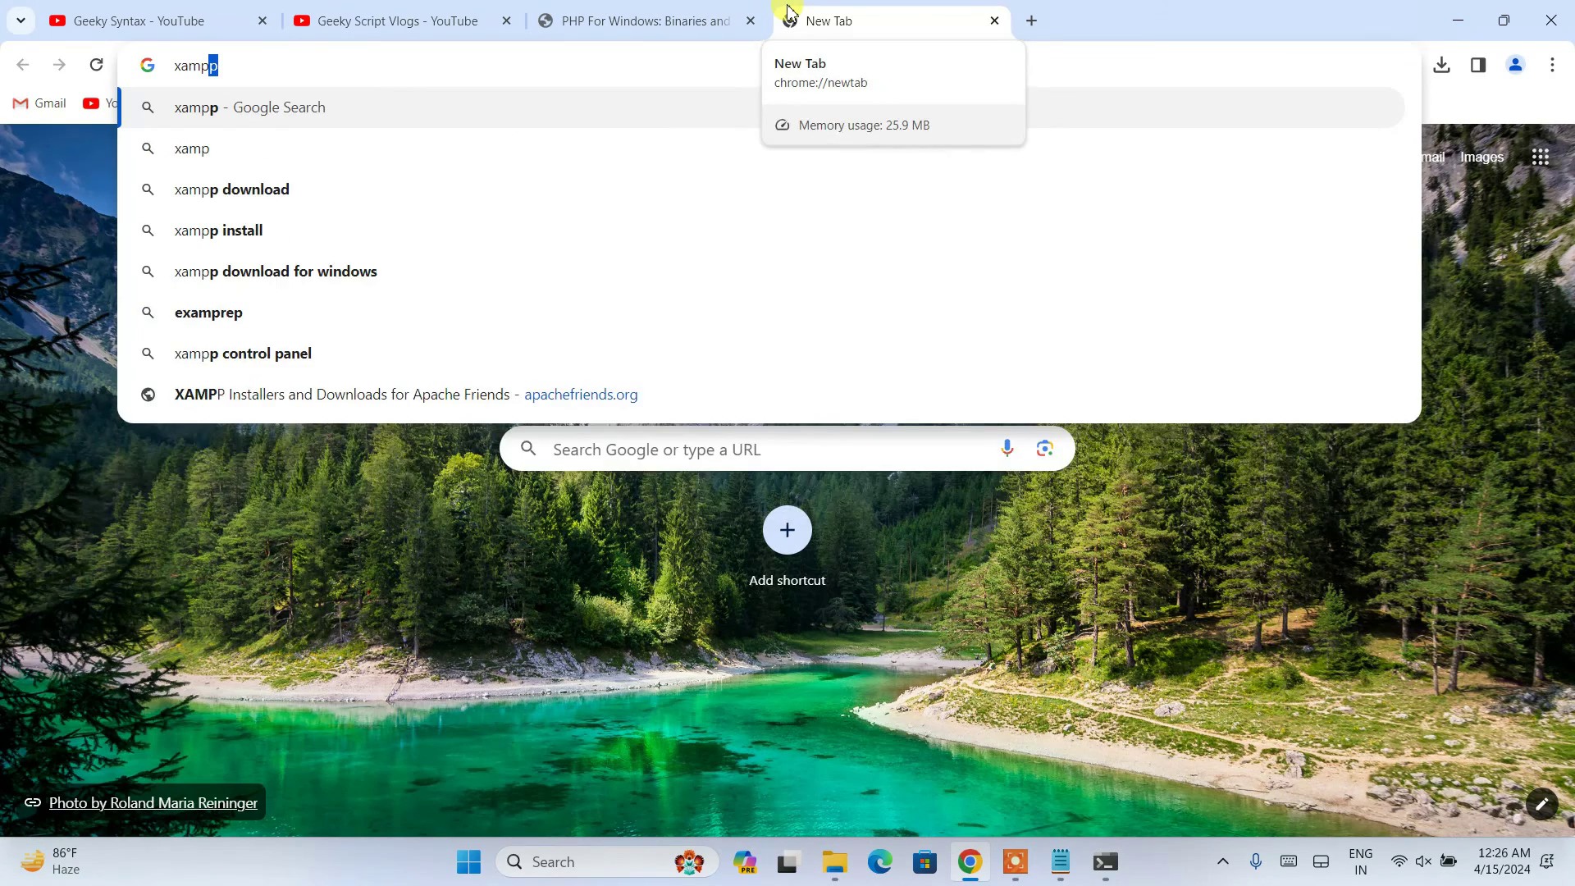
key(Return)
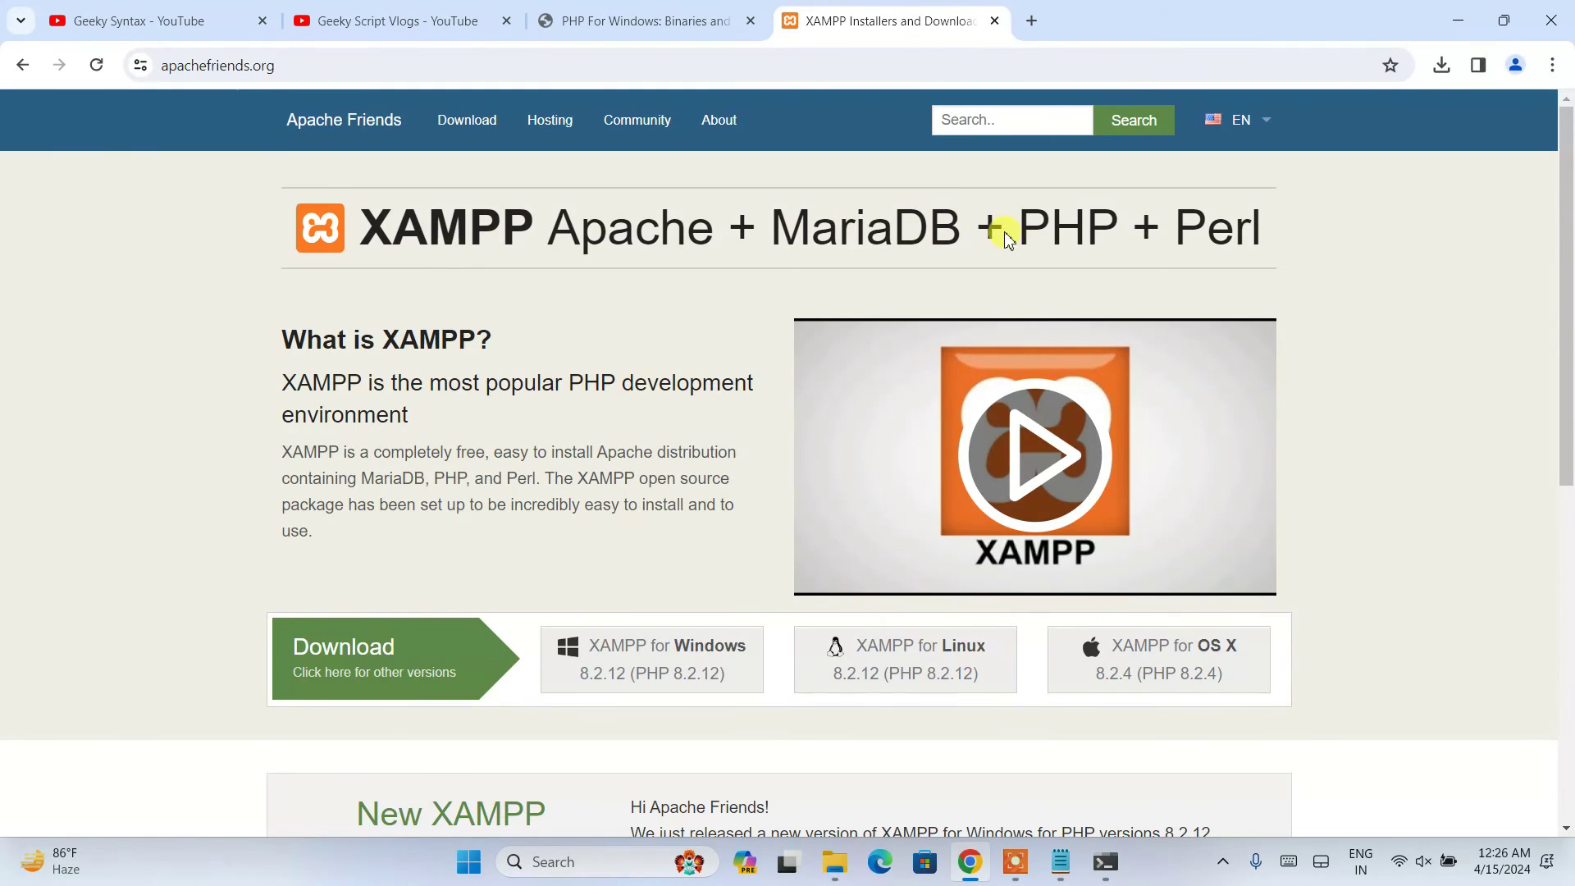
Highlight the PHP, MariaDB and XAMPP Apache terms in the XAMPP page heading.
drag(997, 236, 1118, 218)
drag(841, 221, 1292, 248)
click(982, 245)
drag(374, 229, 482, 292)
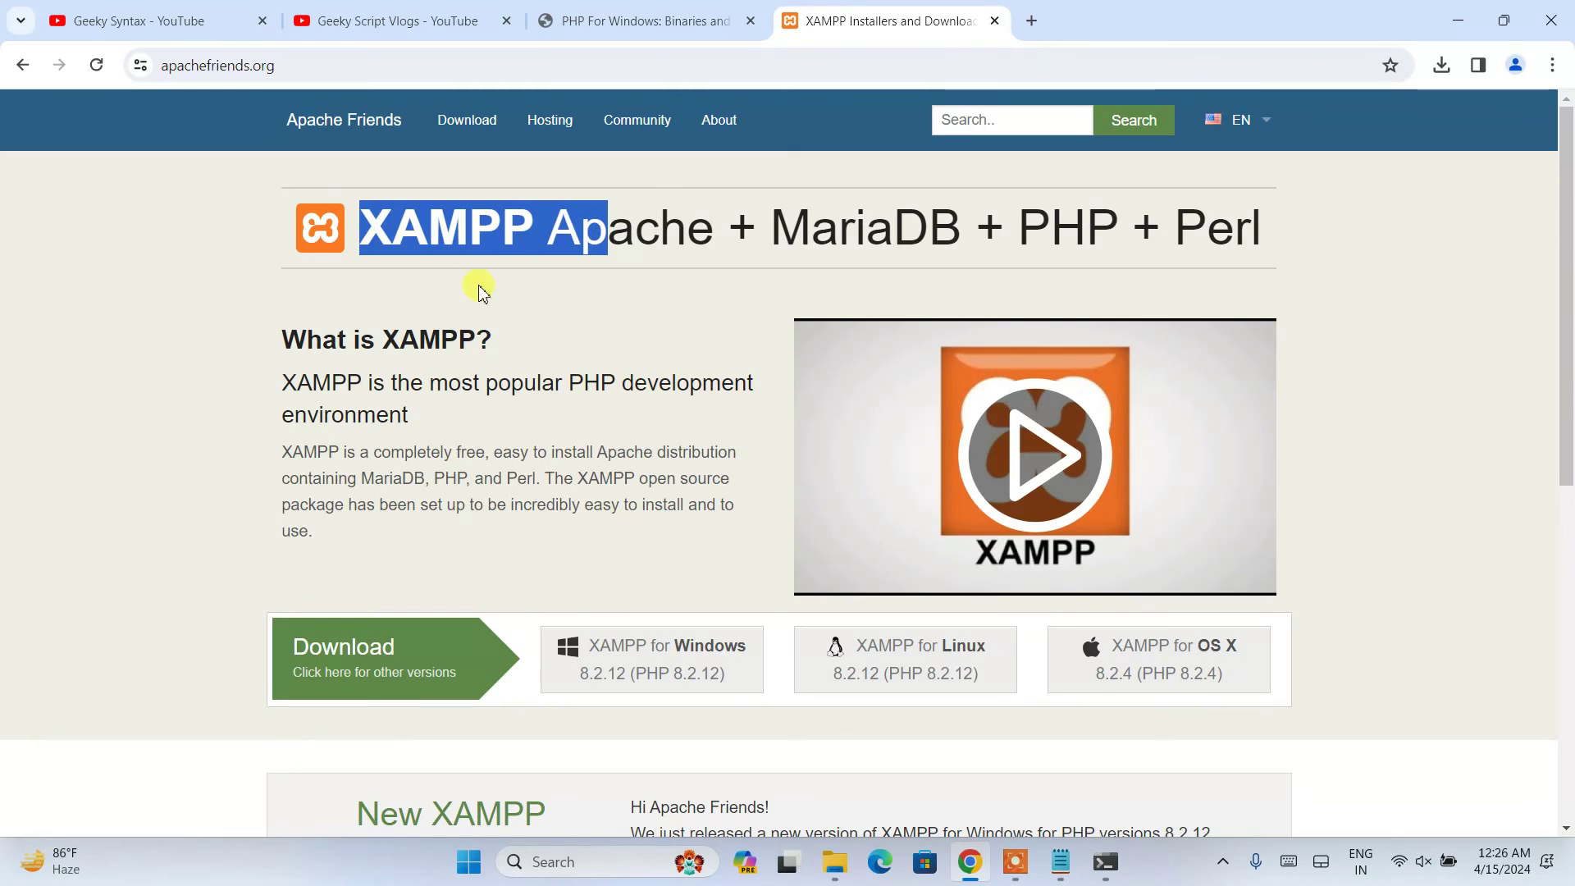
click(545, 294)
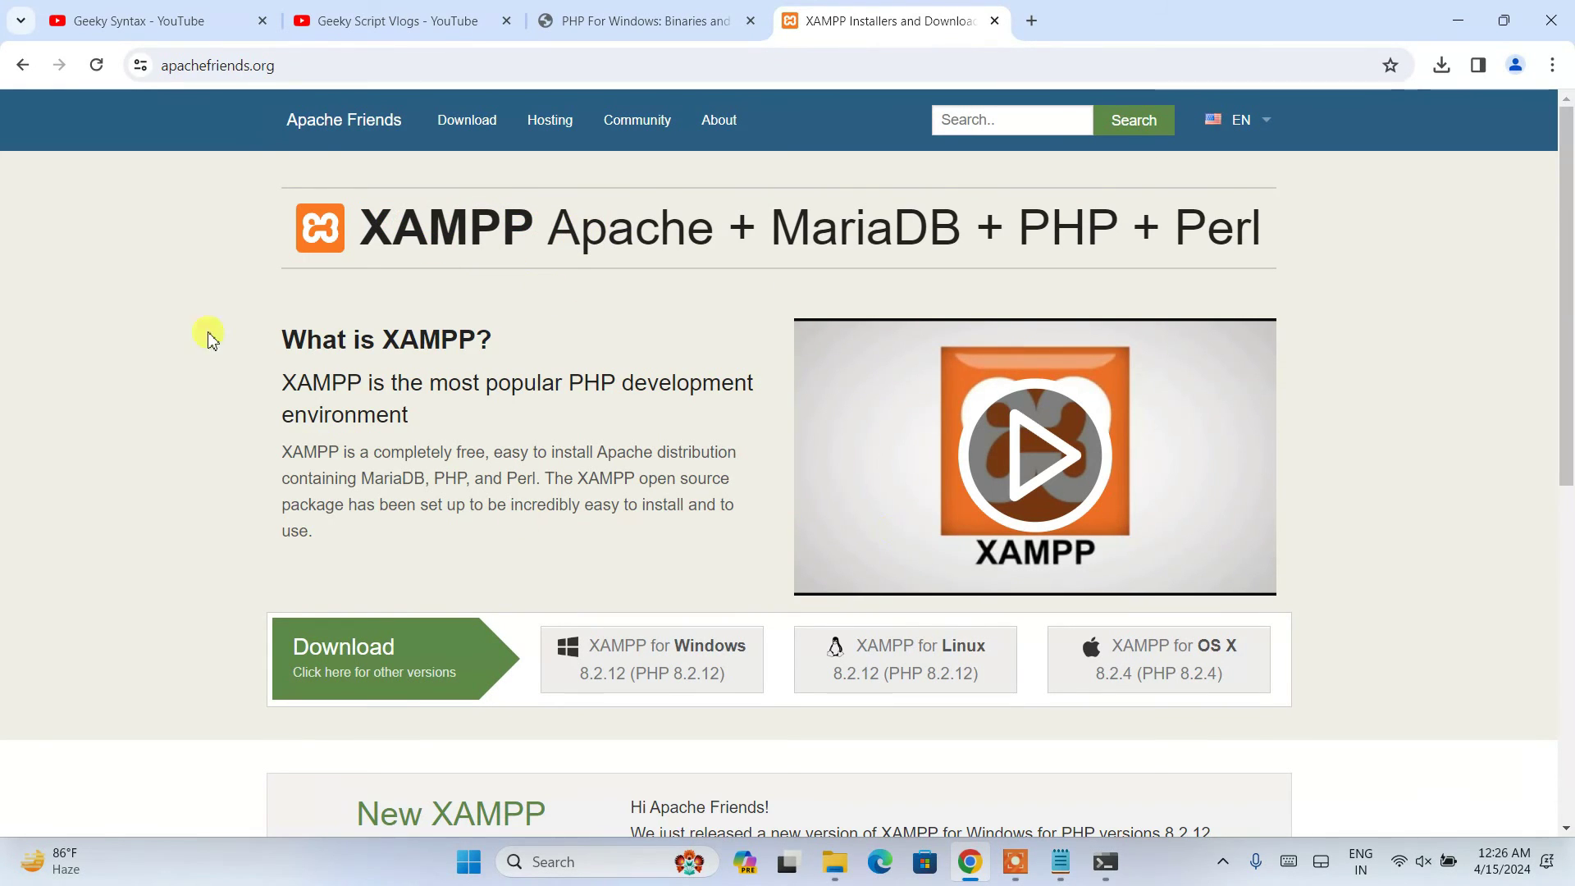
drag(369, 221, 746, 233)
click(577, 326)
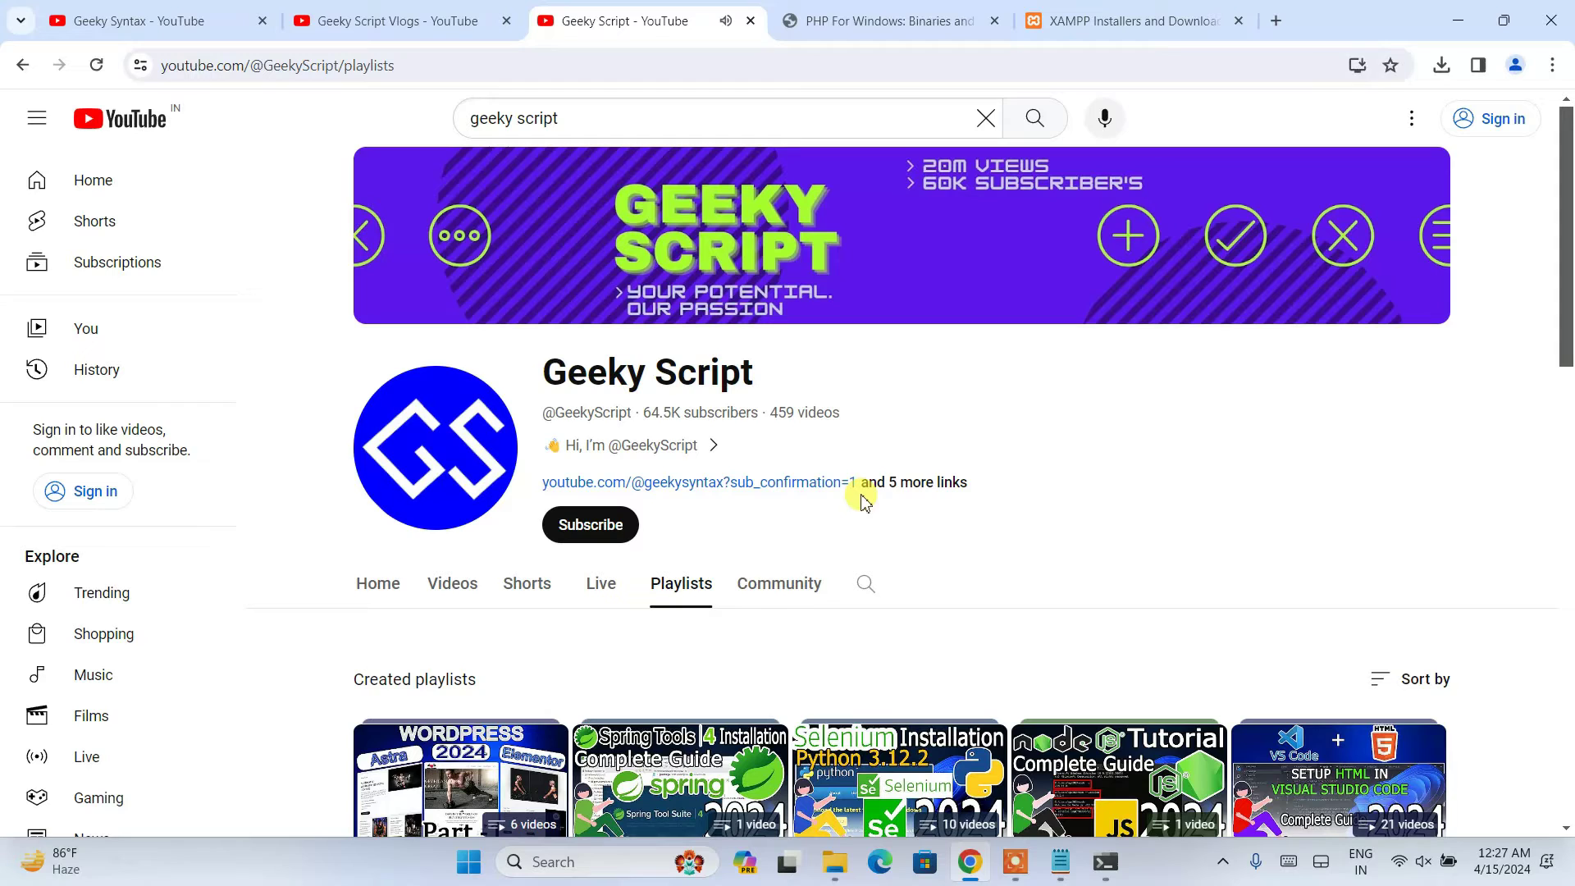
Open the Complete WordPress Tutorial playlist page, close the ad miniplayer and browse its six videos.
scroll(1051, 422, down, 1)
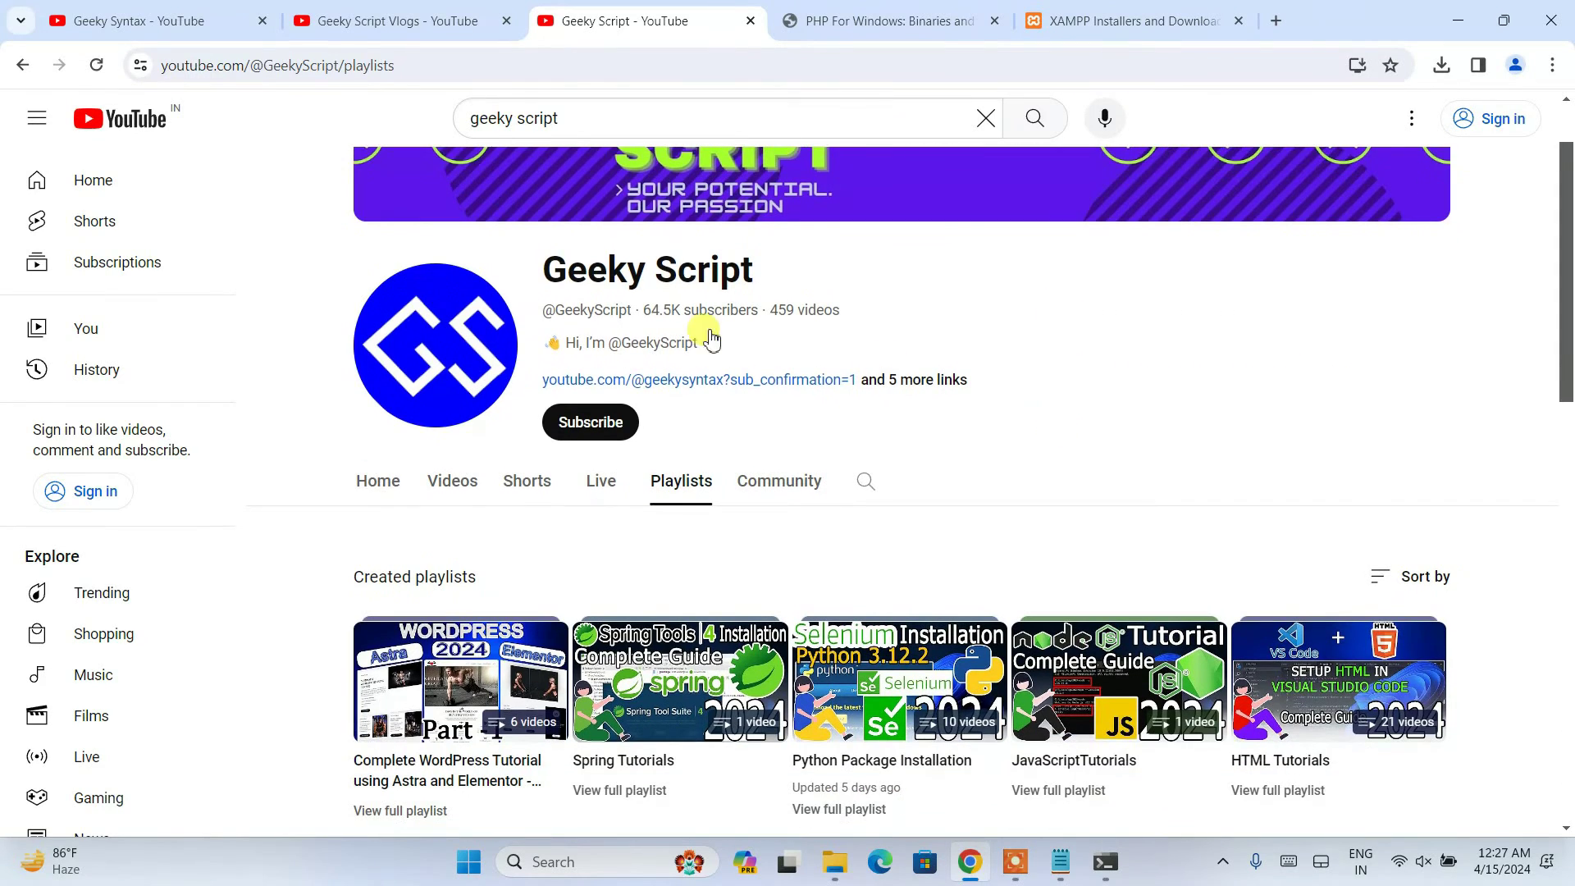
click(472, 710)
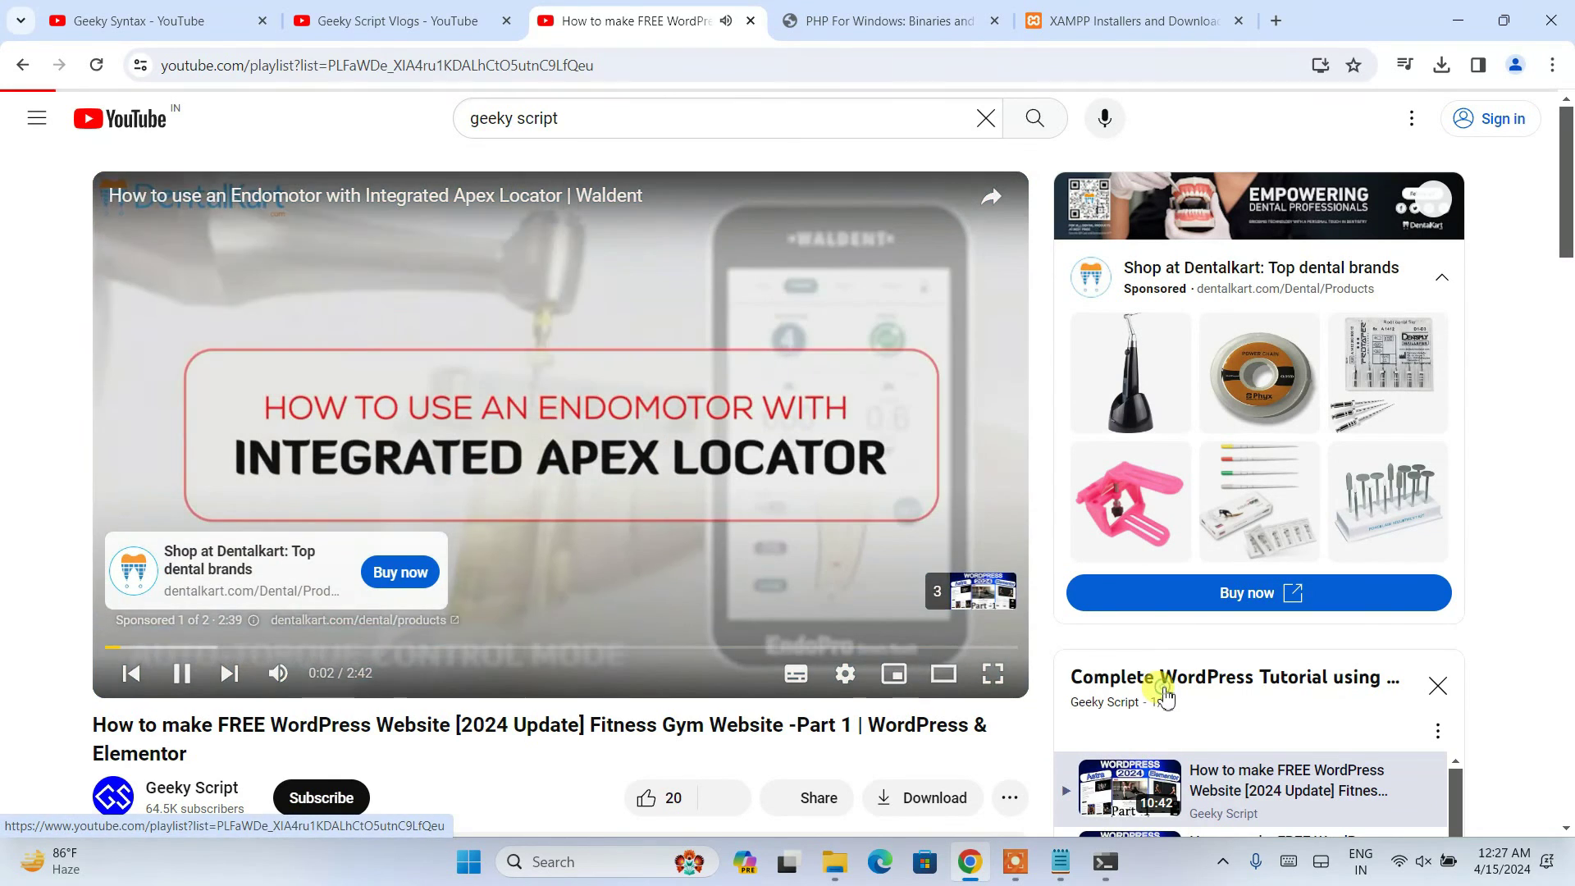
click(1165, 688)
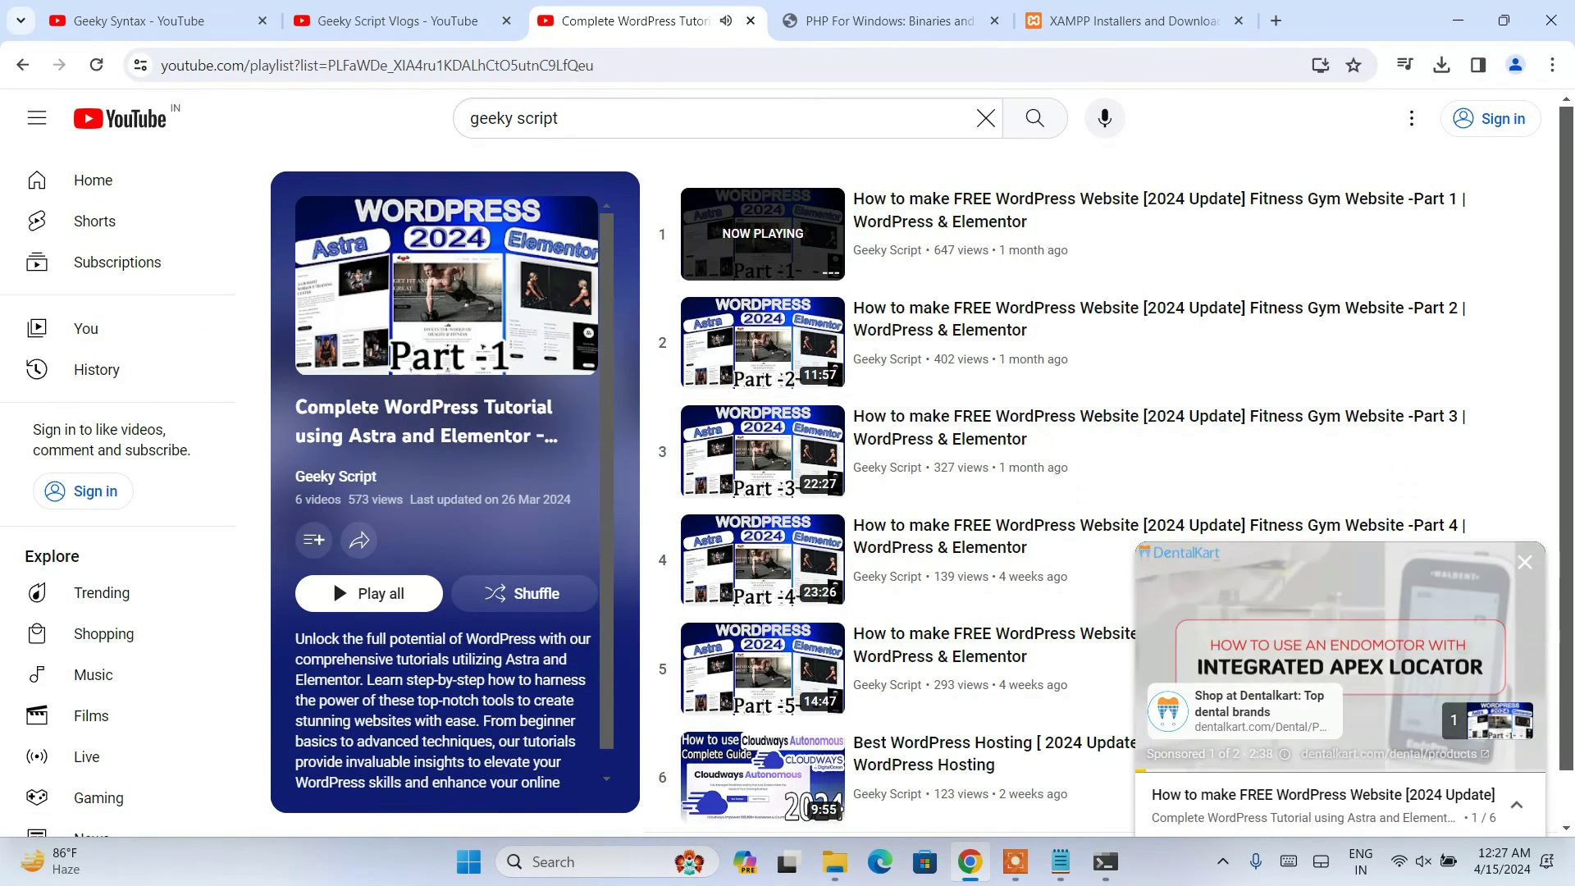
click(1525, 562)
scroll(1091, 312, down, 1)
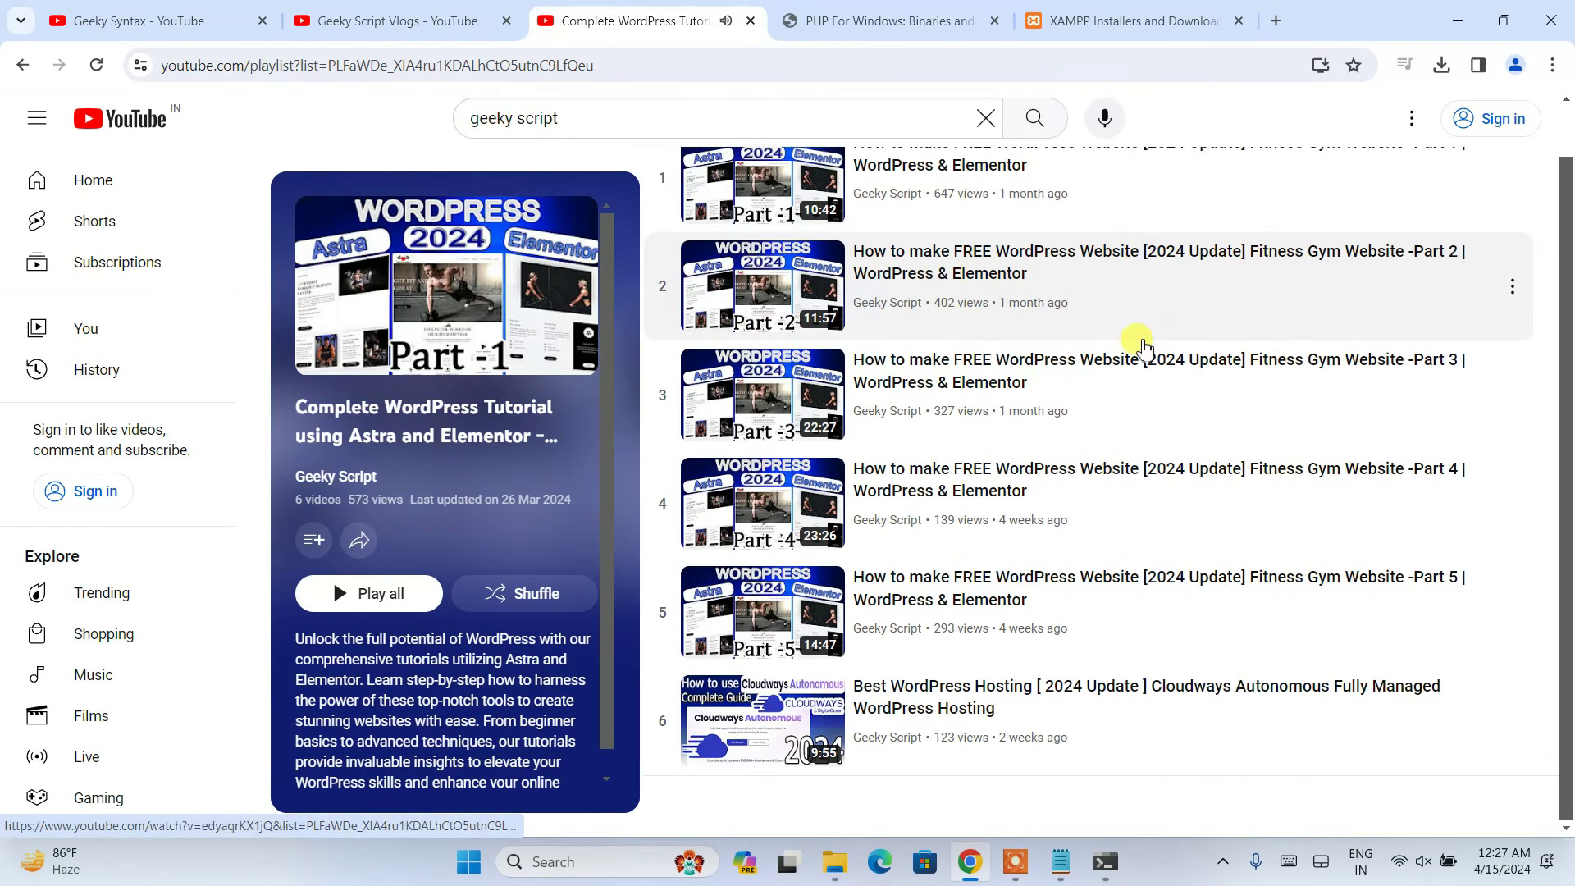
scroll(984, 533, up, 1)
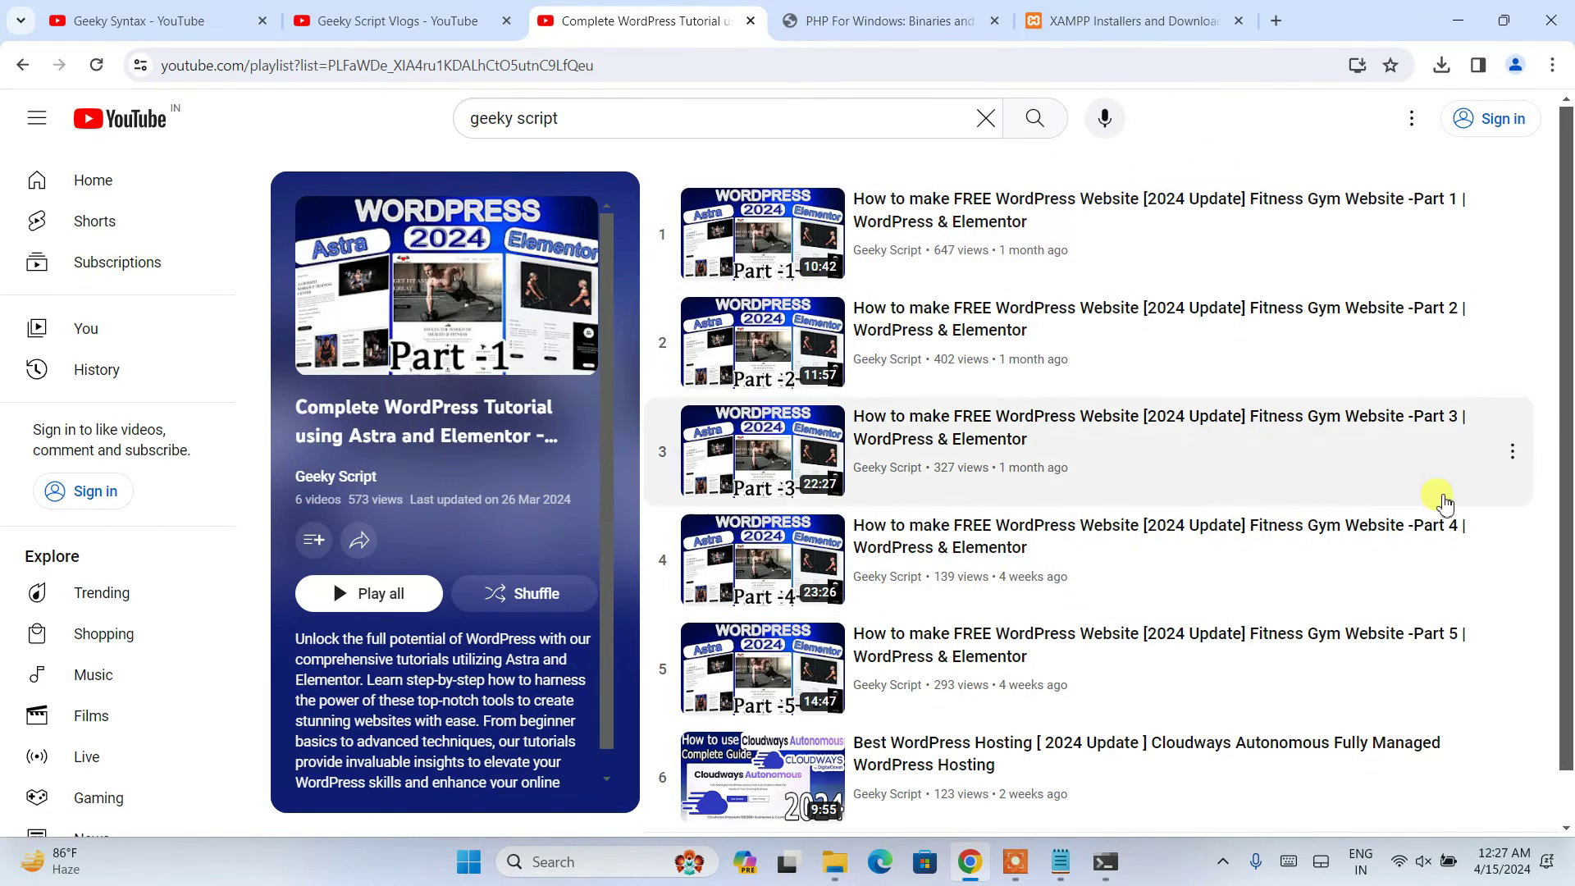
scroll(1182, 544, down, 1)
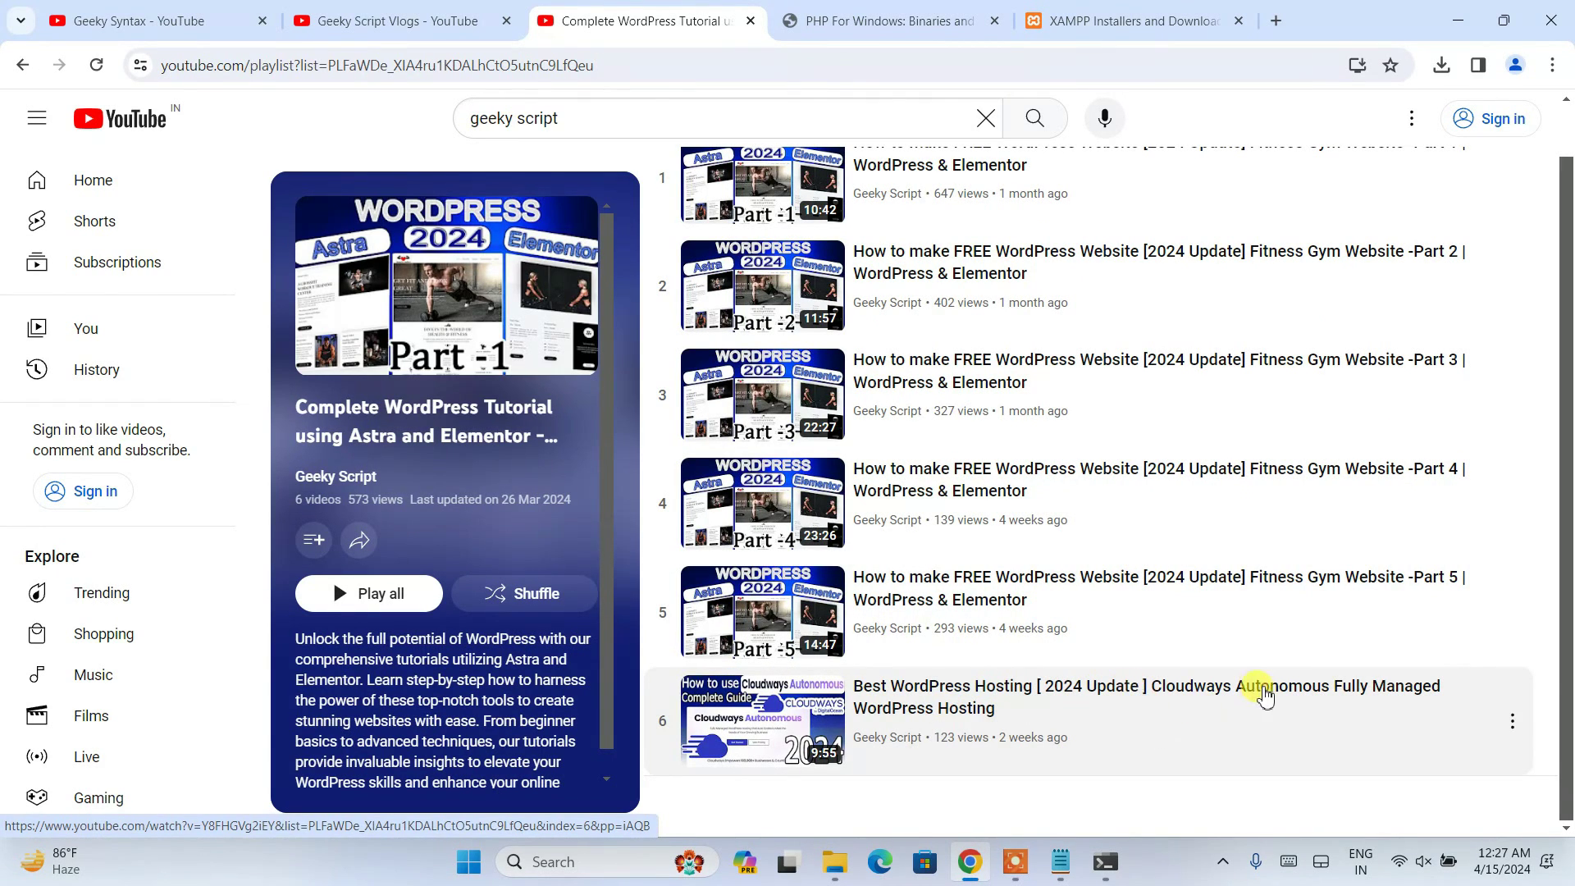
scroll(1020, 549, up, 1)
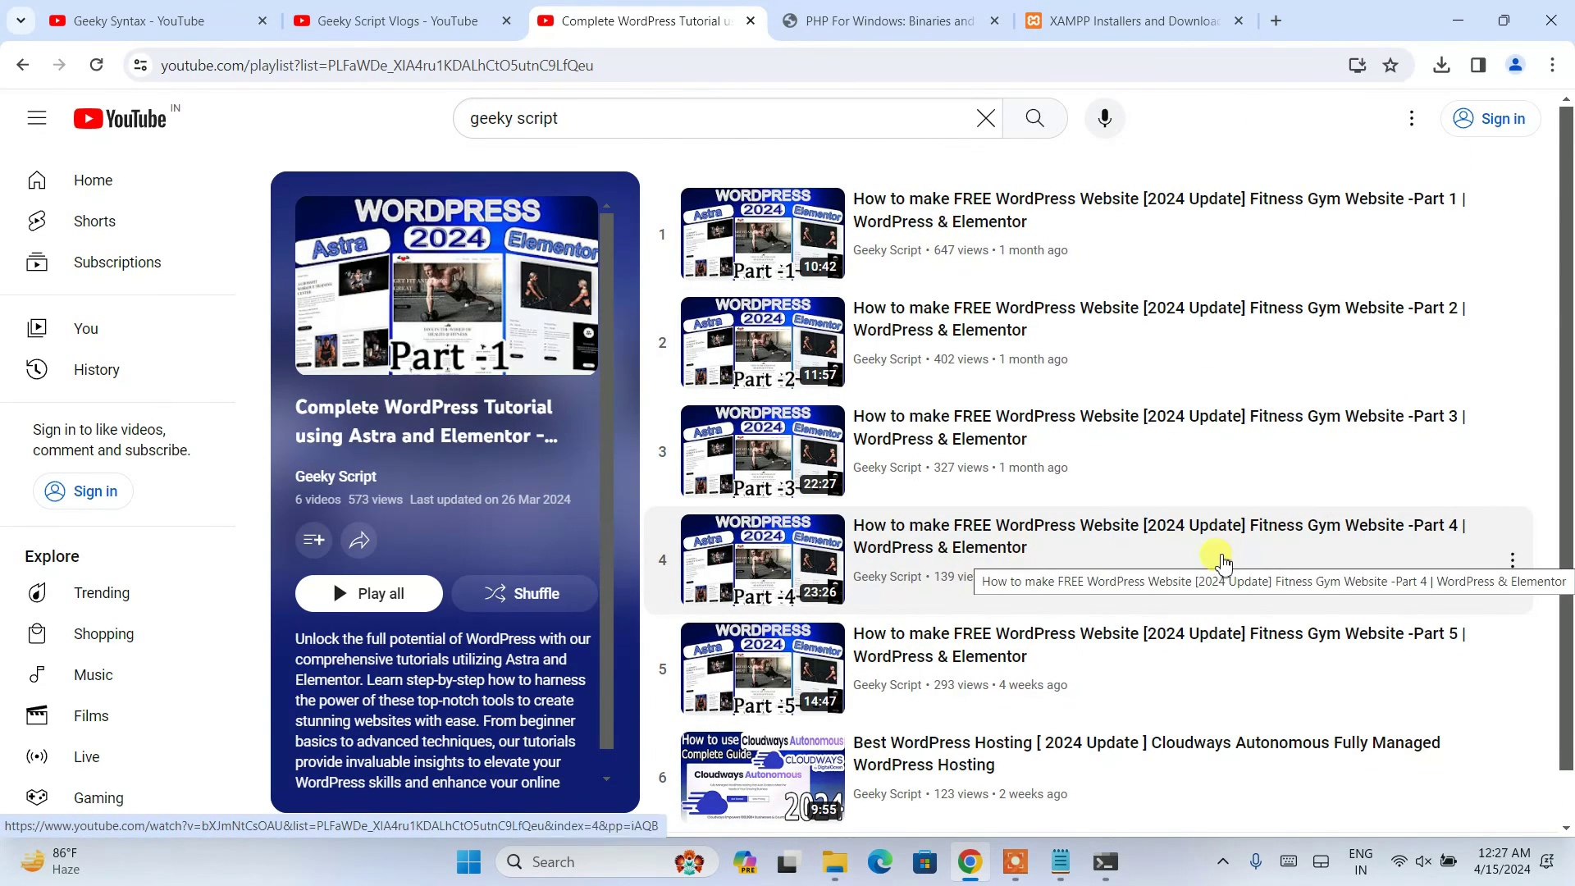
scroll(1181, 583, down, 1)
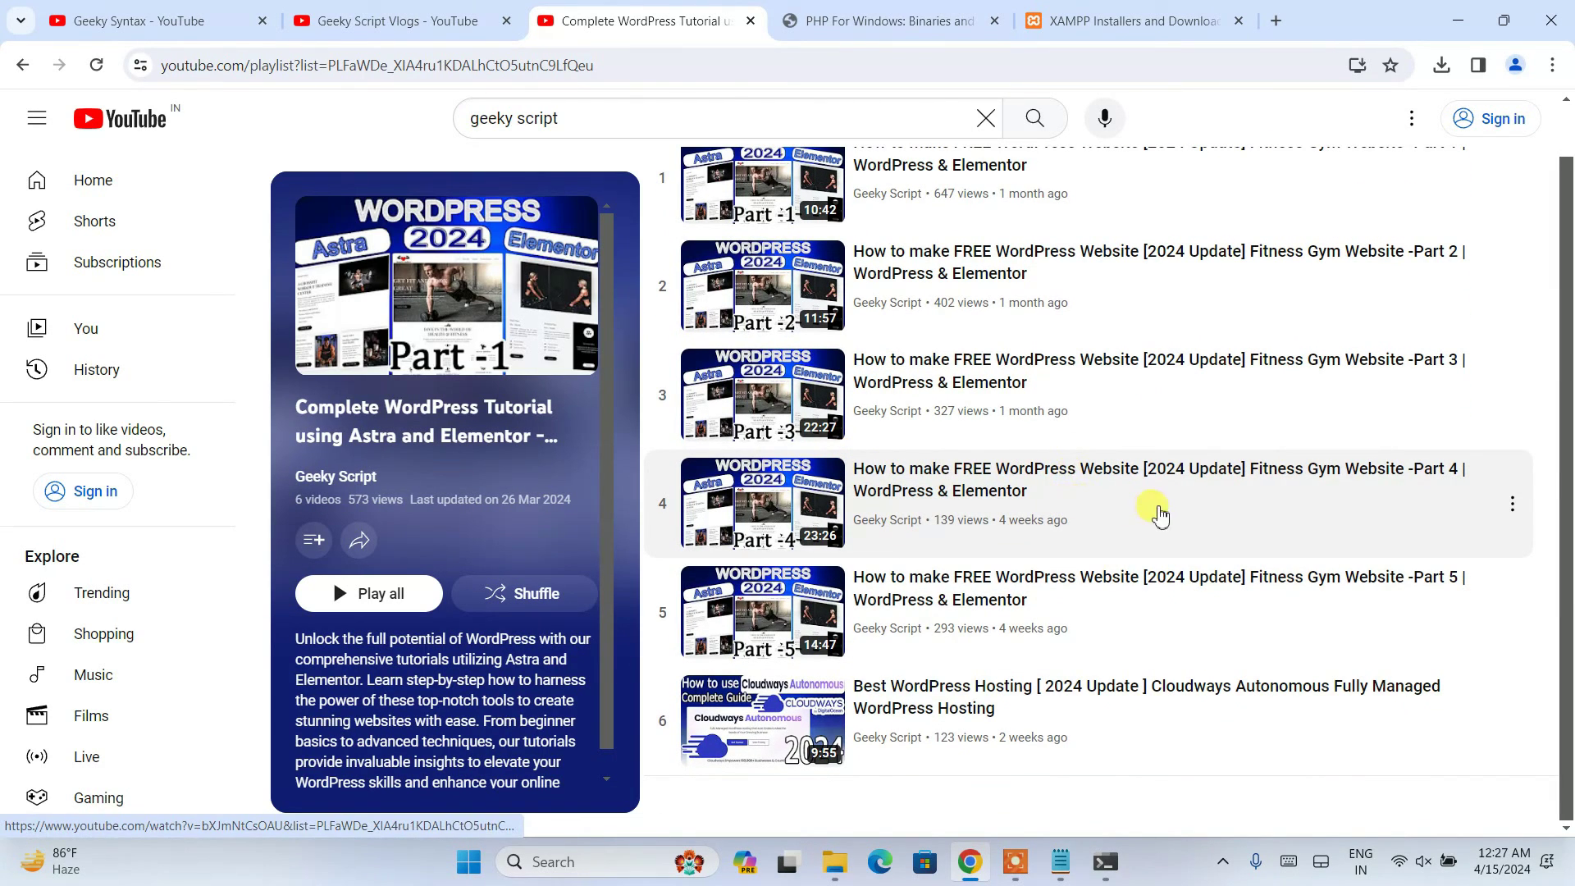
scroll(1230, 513, up, 1)
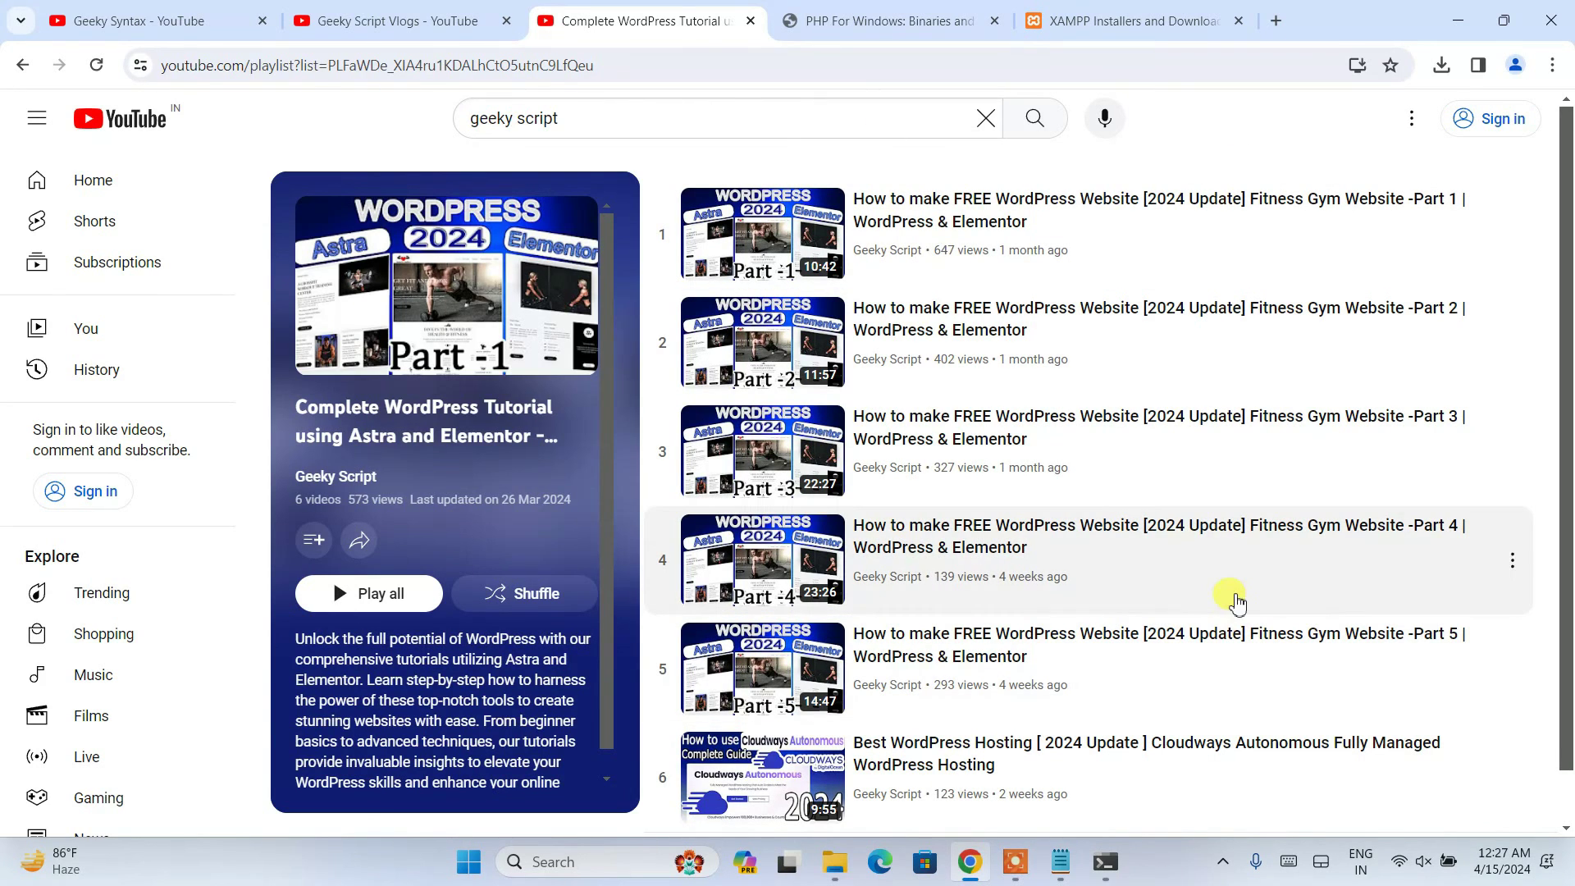
View the Geeky Syntax channel tab and highlight its title.
click(123, 18)
drag(543, 359, 921, 366)
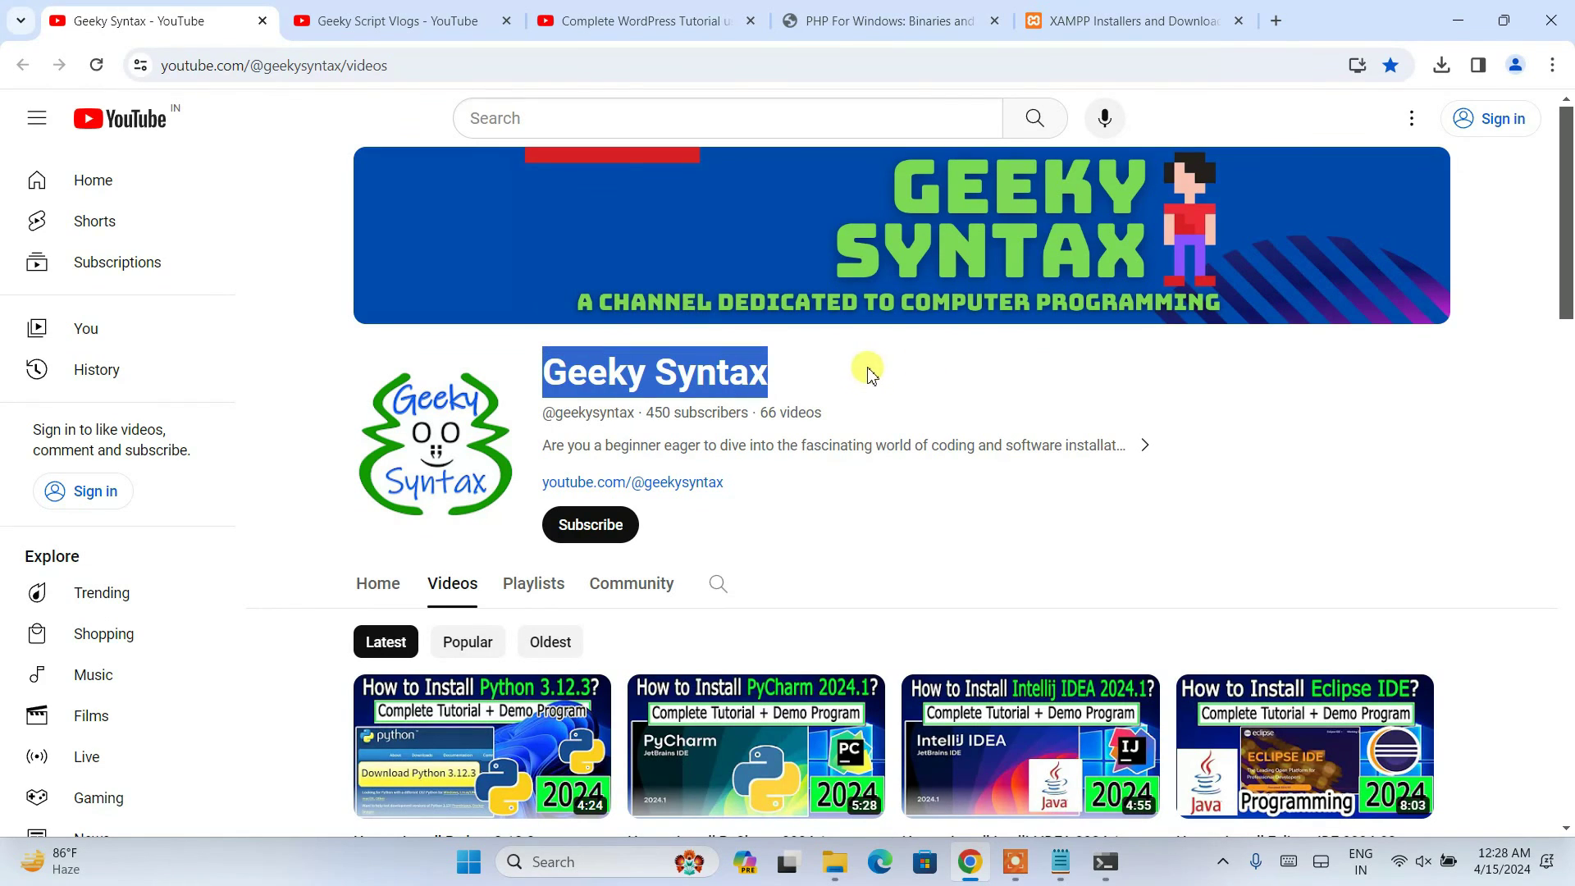
click(753, 362)
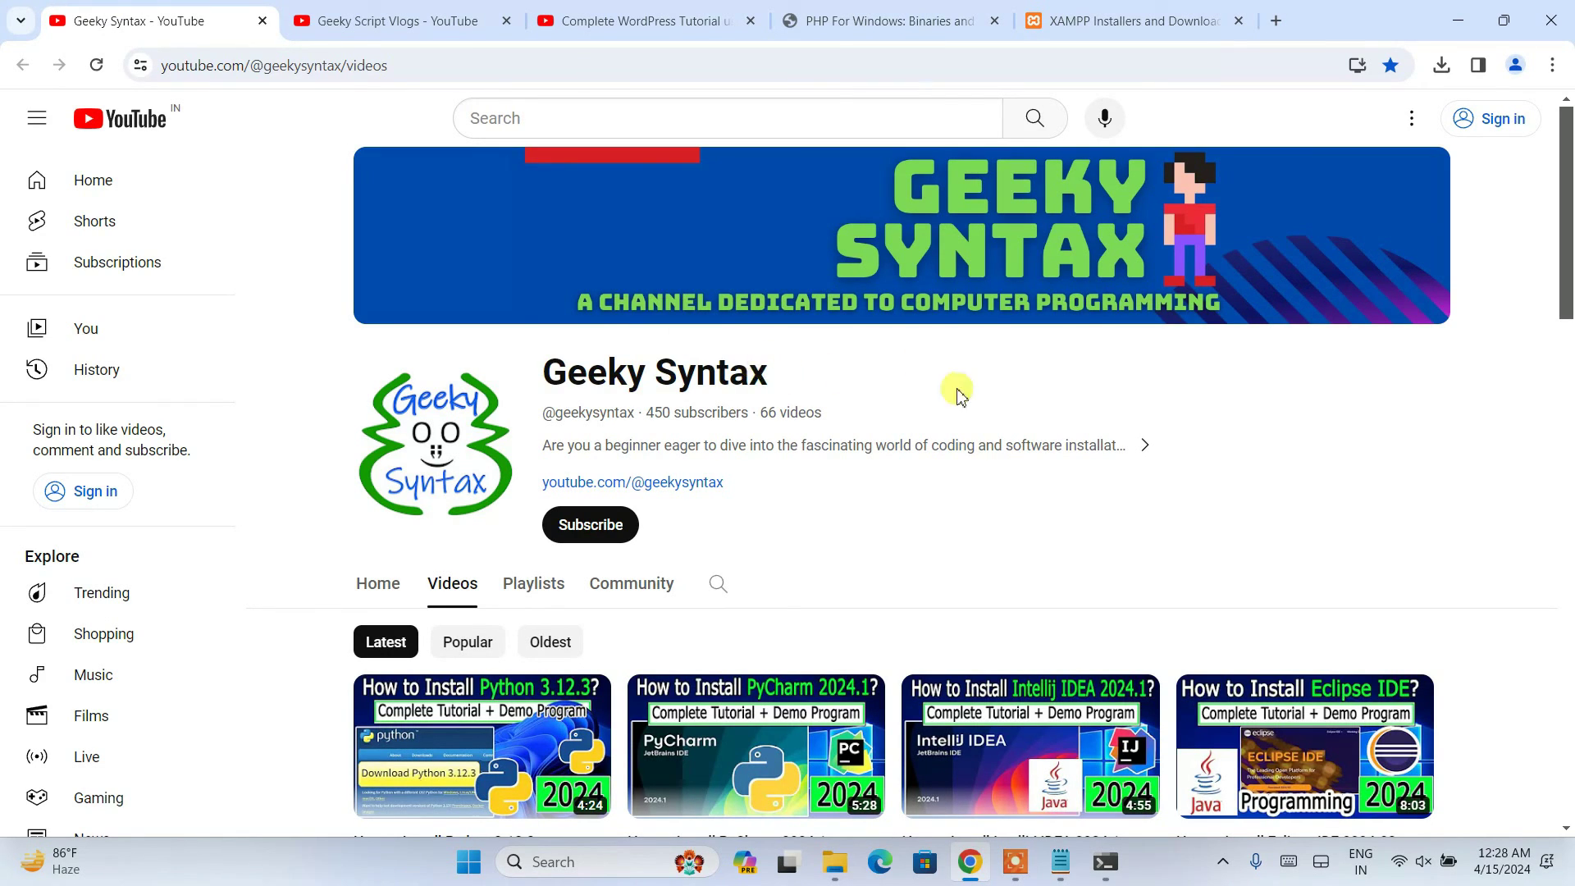
drag(586, 370, 909, 376)
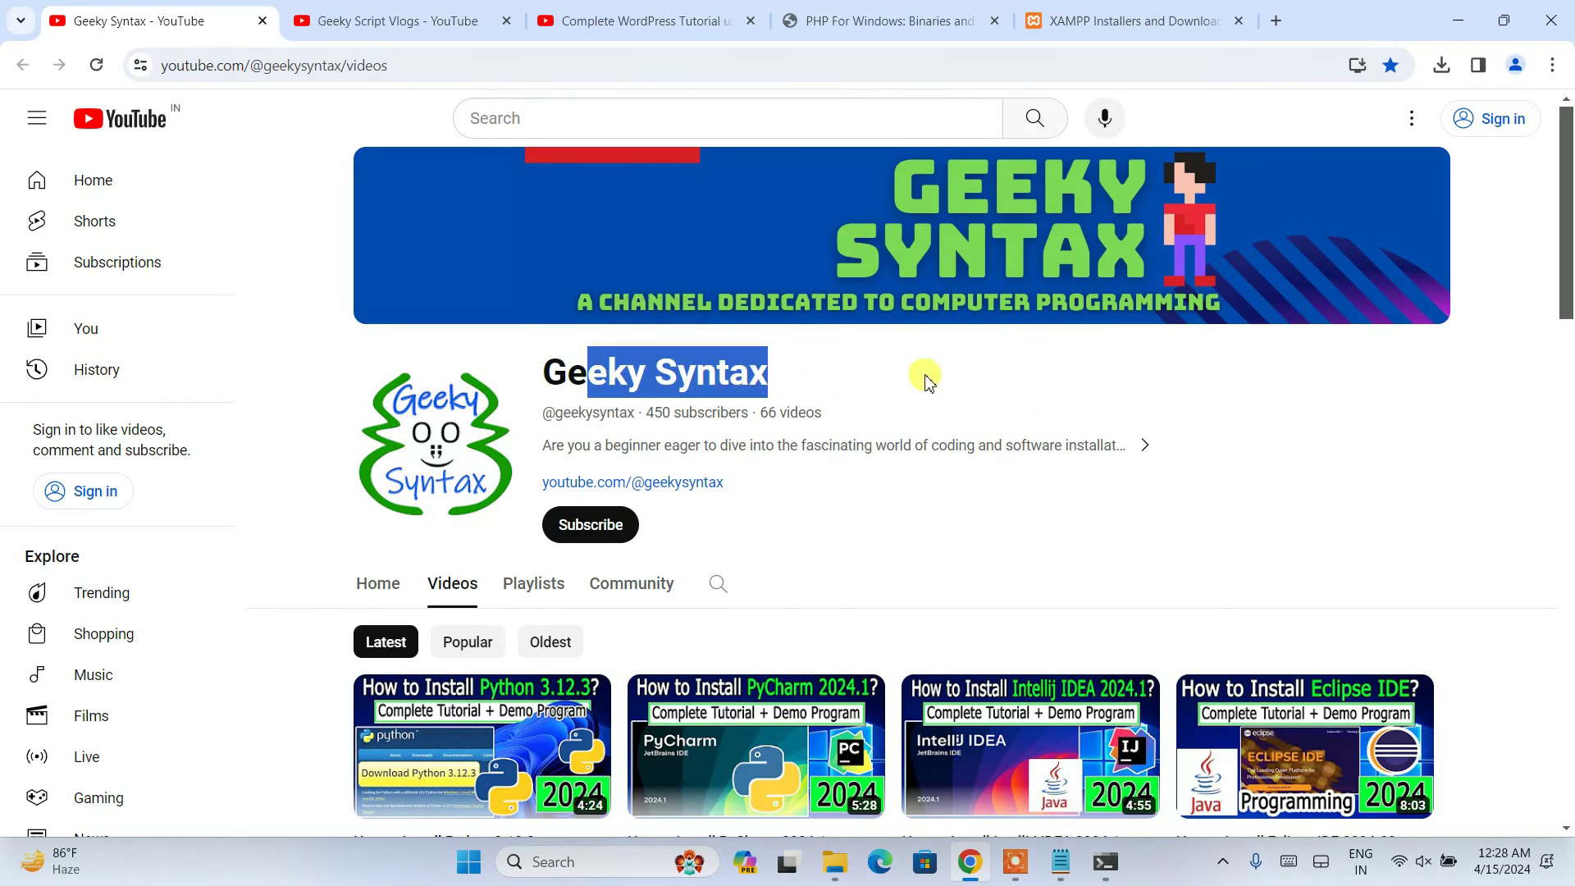
click(832, 381)
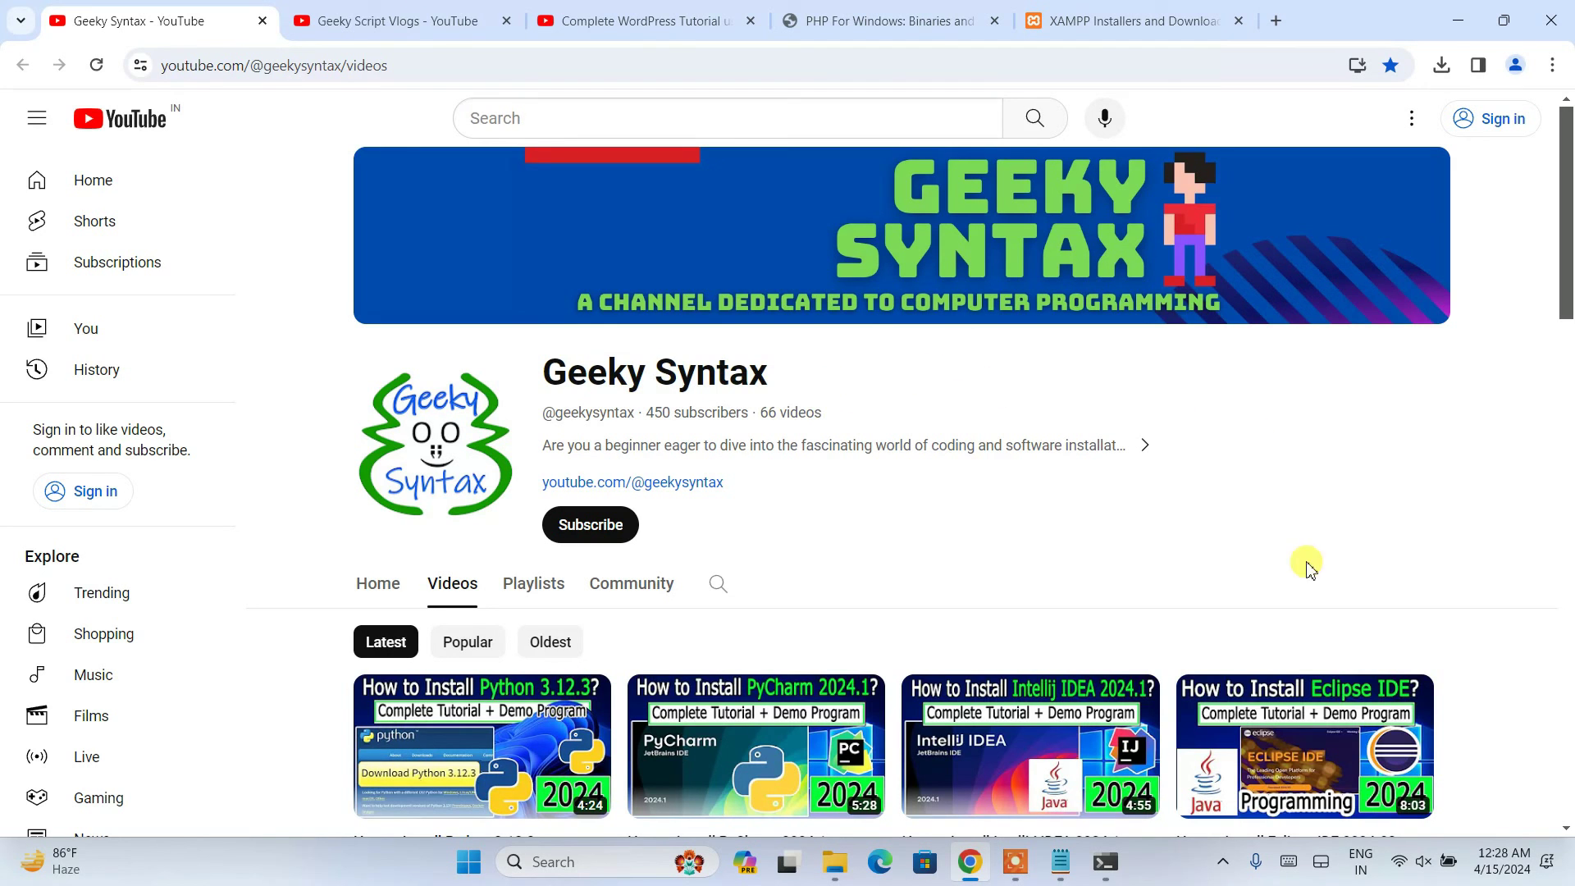
View the Geeky Script Vlogs channel tab, then go back to the WordPress playlist.
click(440, 24)
drag(566, 371, 956, 362)
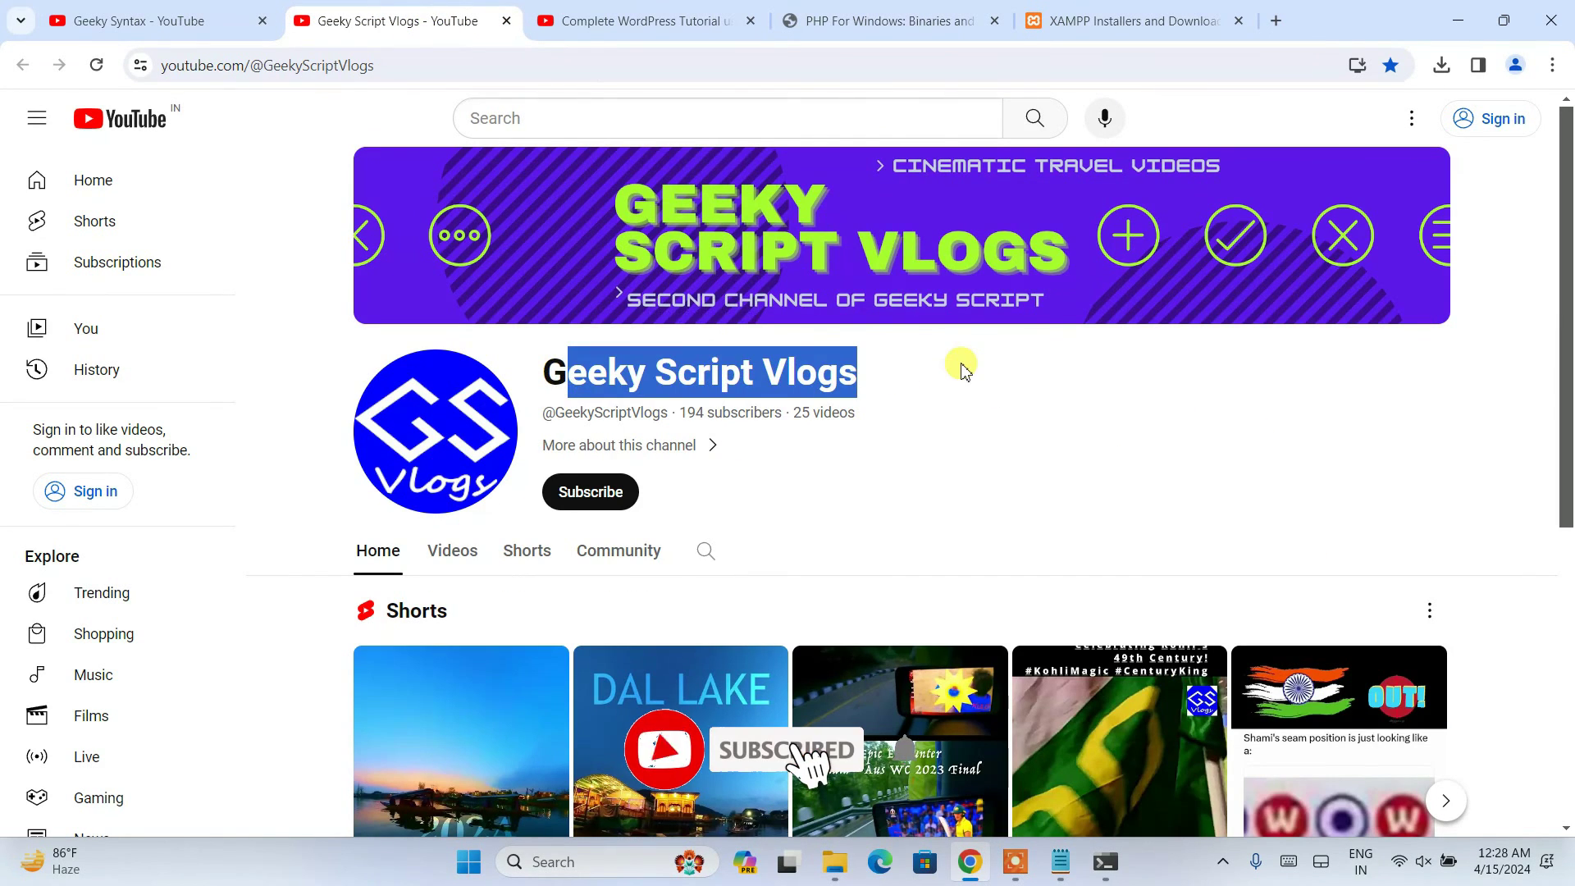
click(749, 371)
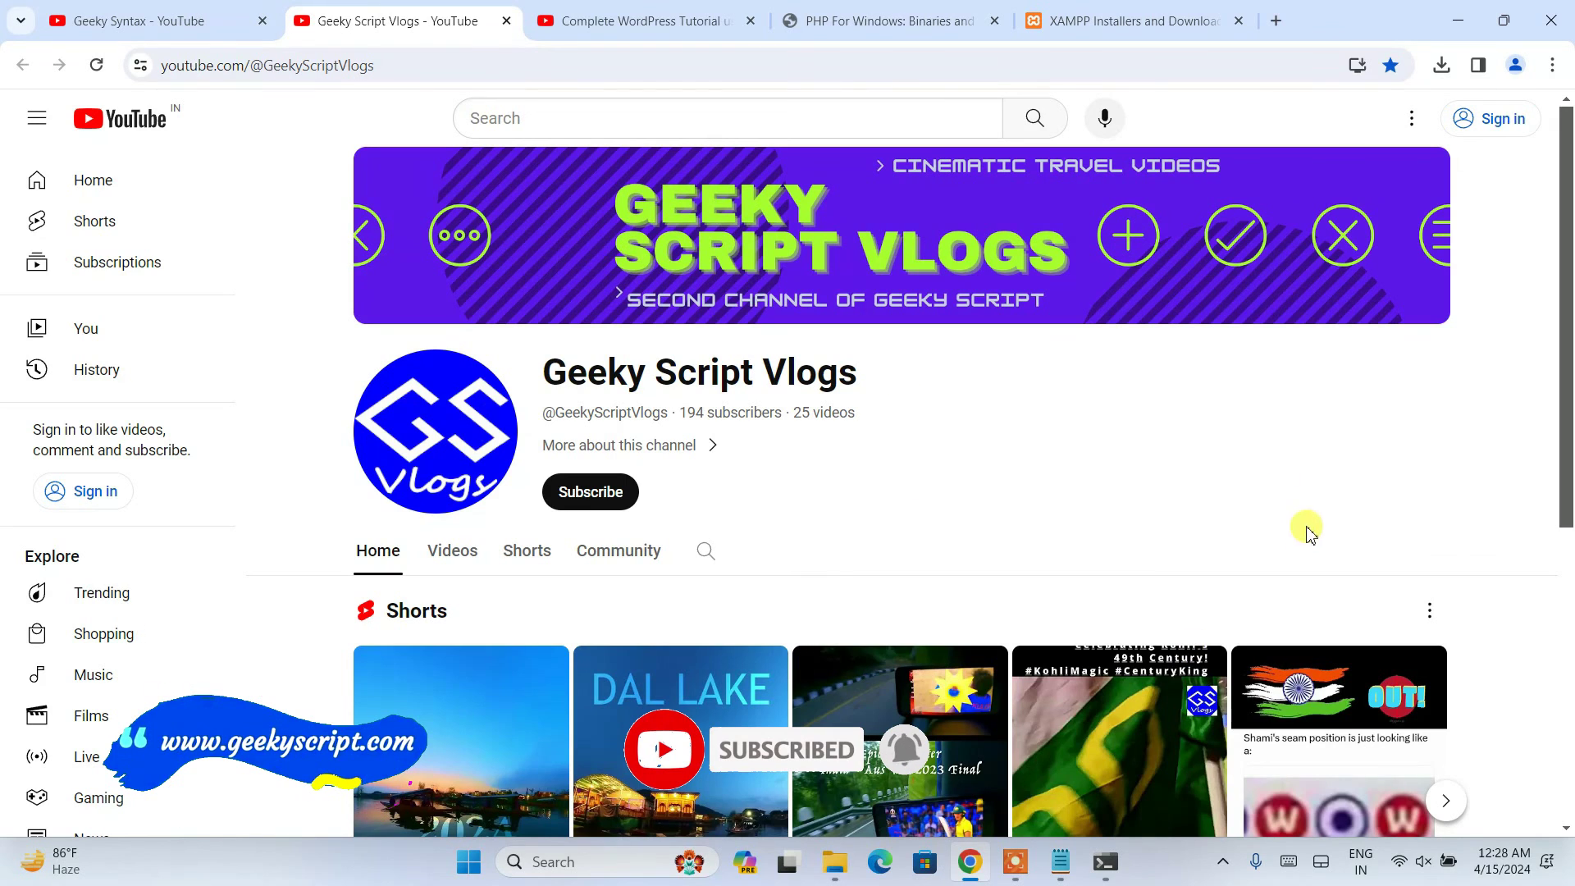
click(642, 20)
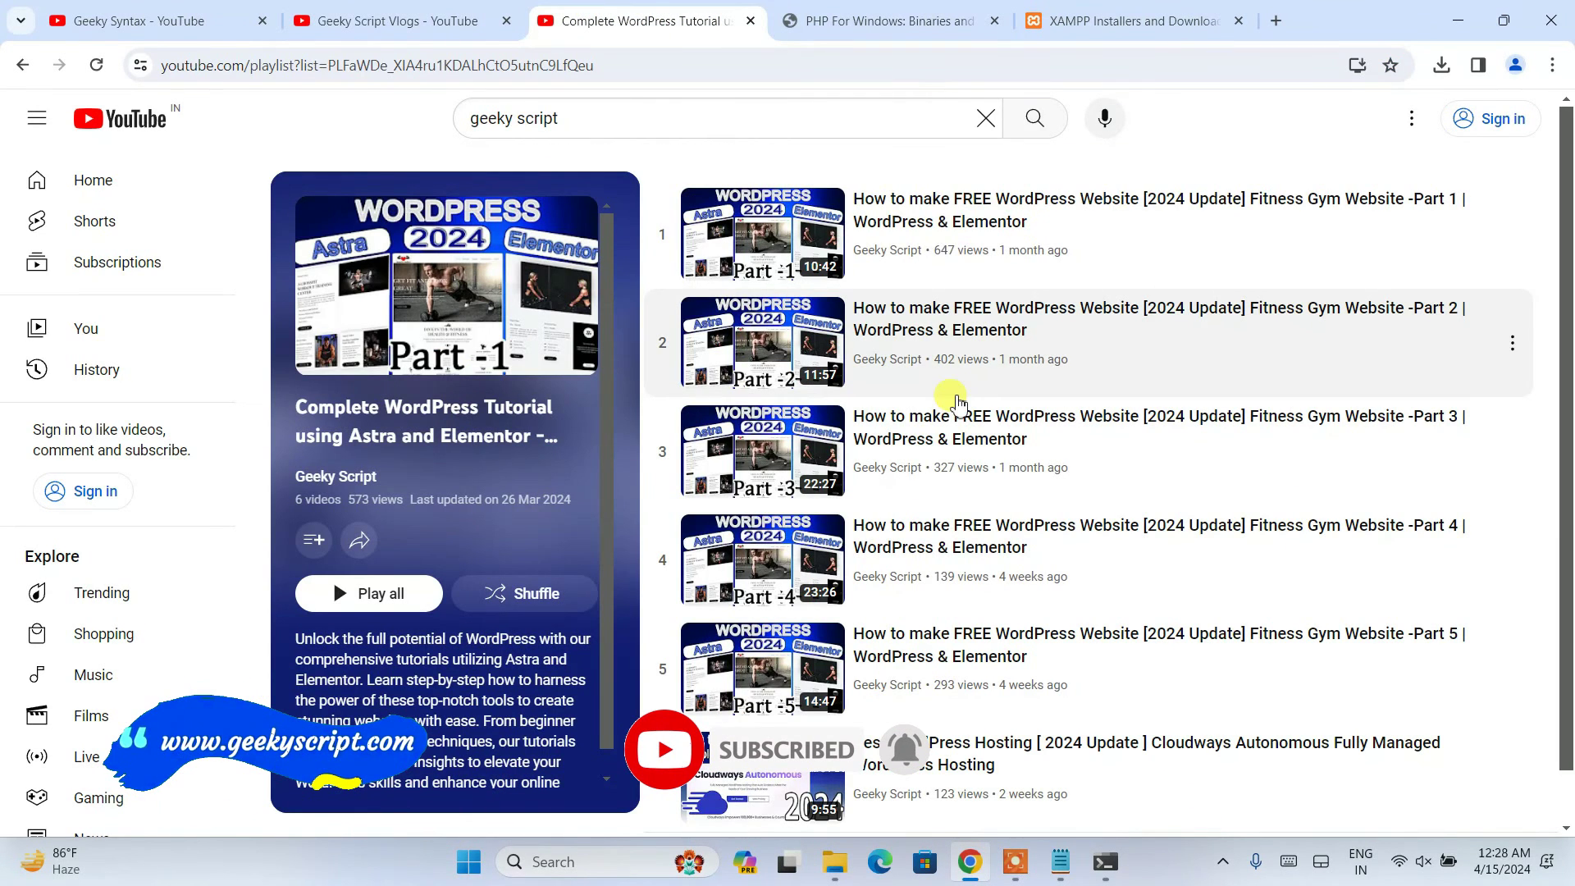